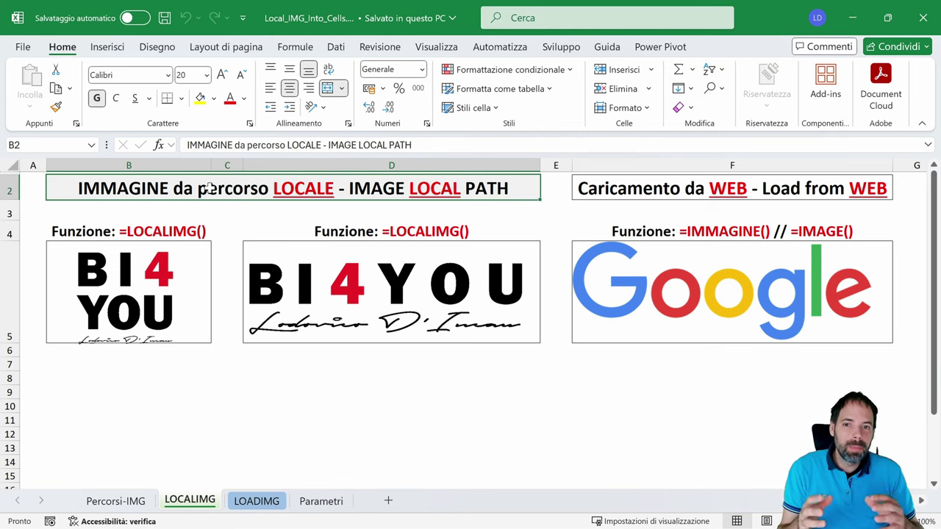
# Browse the Insert illustration options without inserting, then inspect cells F5, D4 and F4
pyautogui.click(108, 46)
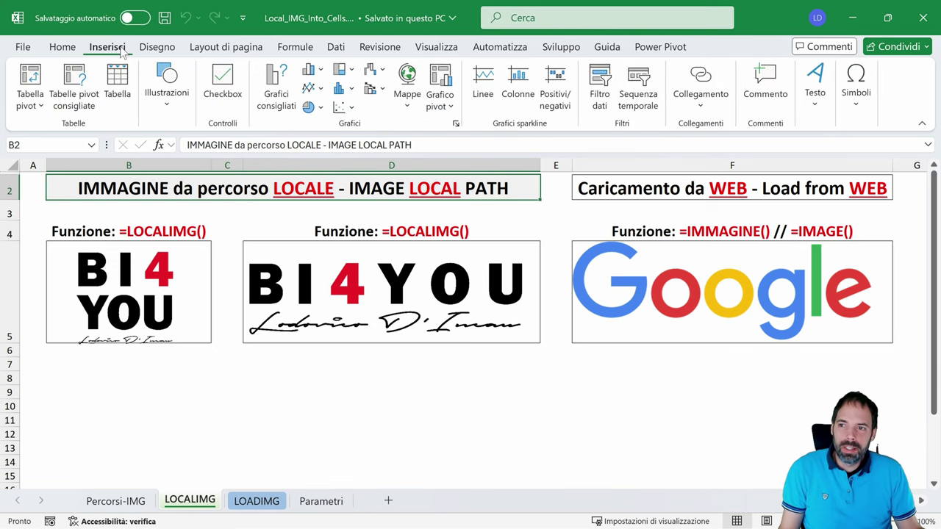
pyautogui.click(168, 103)
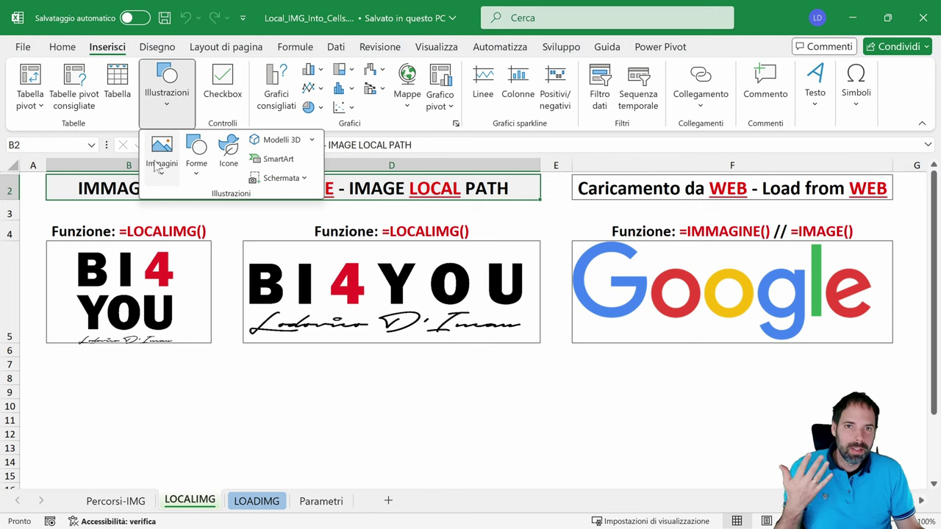
pyautogui.click(751, 31)
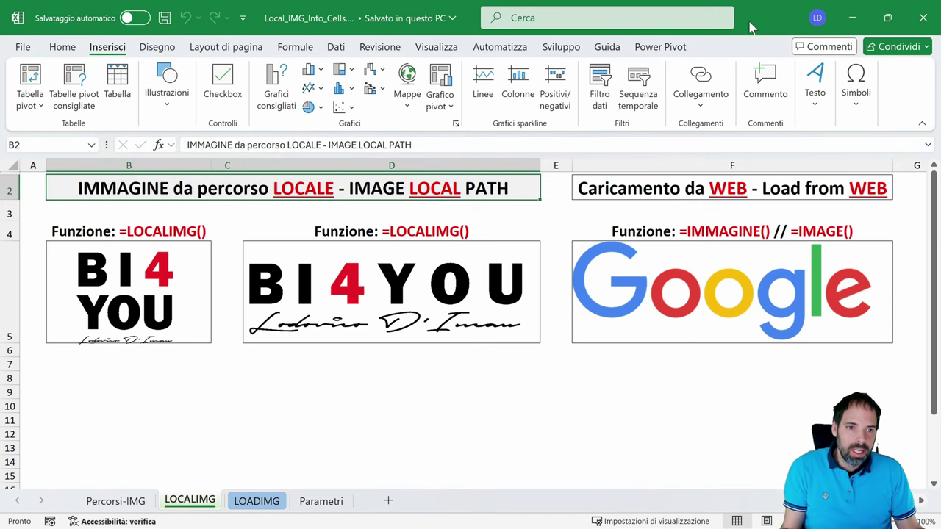
pyautogui.click(714, 291)
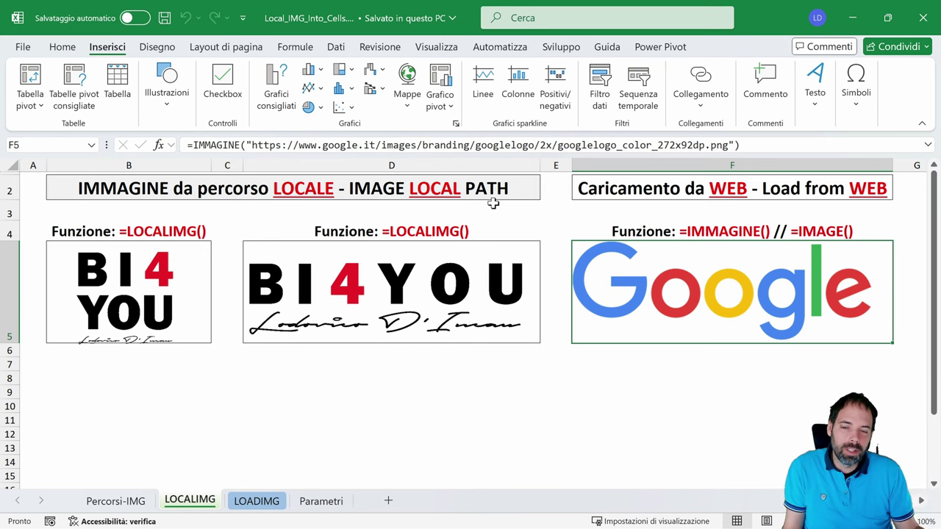
pyautogui.click(431, 230)
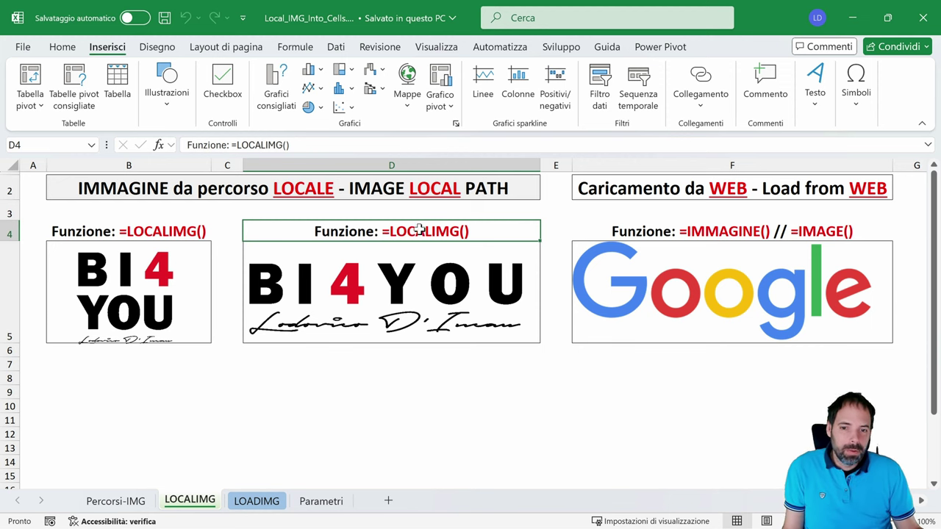
pyautogui.click(682, 230)
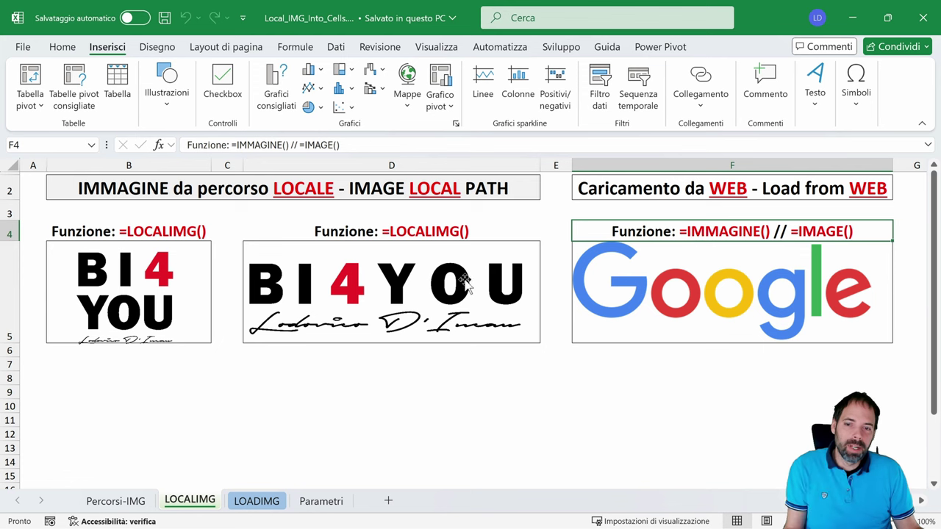
# Try moving the BI4YOU picture off D5, then undo the move and select D8
pyautogui.click(410, 289)
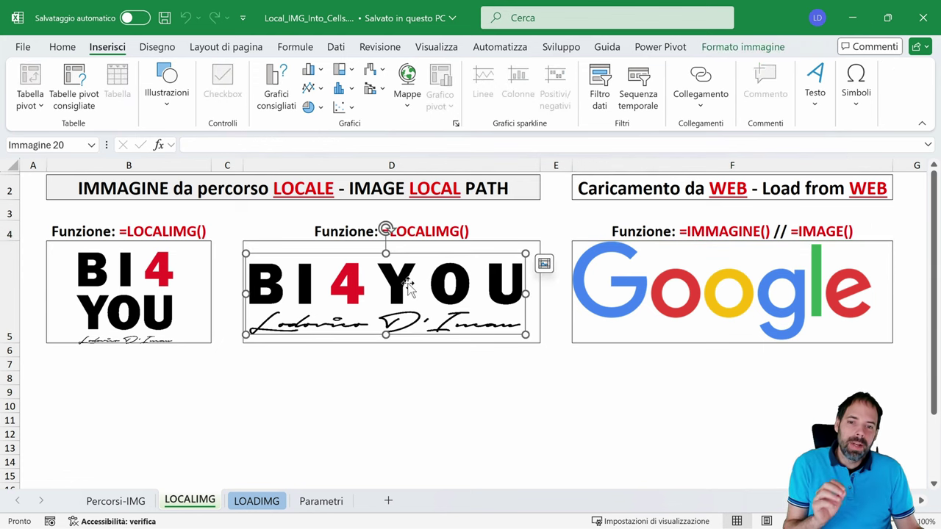
pyautogui.moveTo(408, 287); pyautogui.dragTo(314, 291)
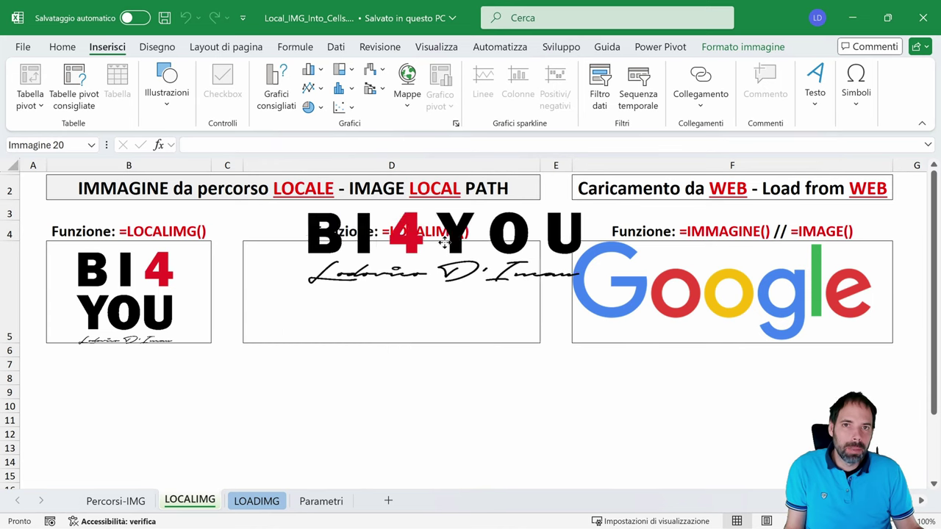
pyautogui.moveTo(314, 292); pyautogui.dragTo(407, 289)
pyautogui.hotkey('ctrl', 'z')
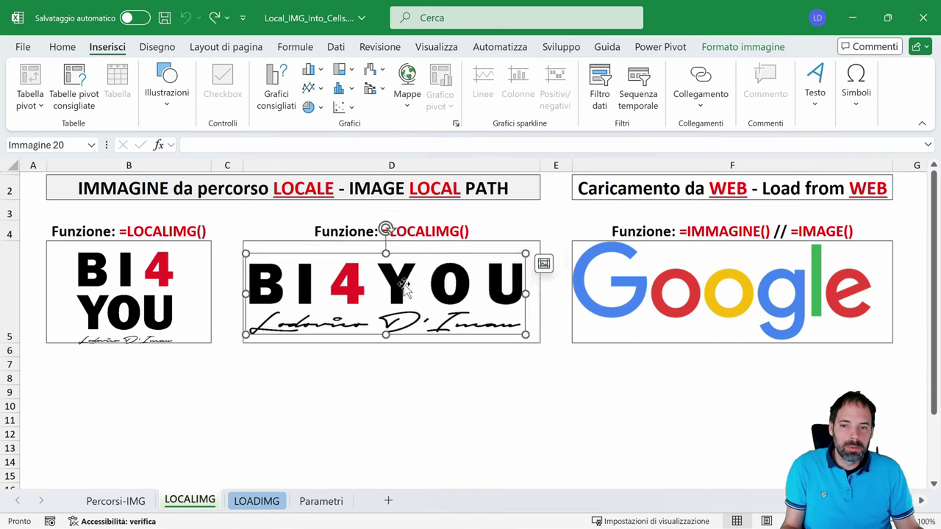
pyautogui.click(393, 376)
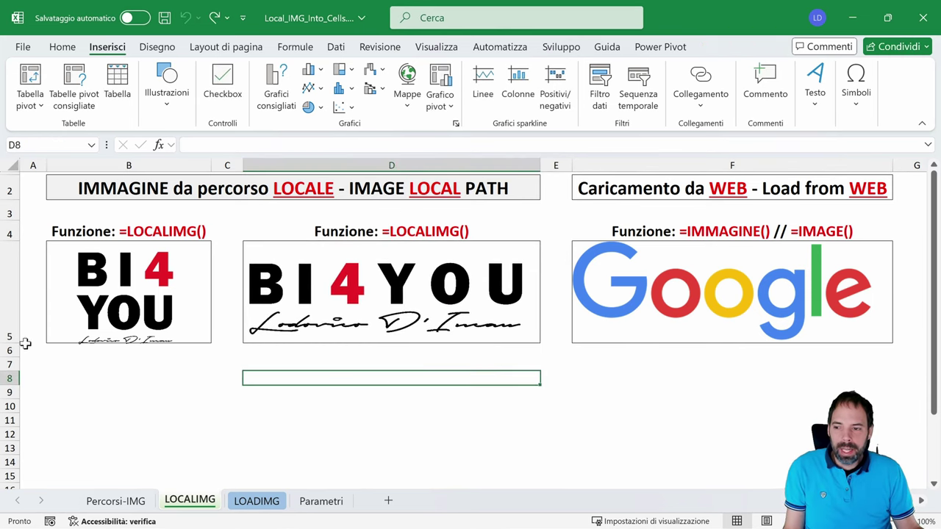
# Make row 5 taller and narrow column F so the Google image shrinks
pyautogui.moveTo(16, 345); pyautogui.dragTo(9, 429)
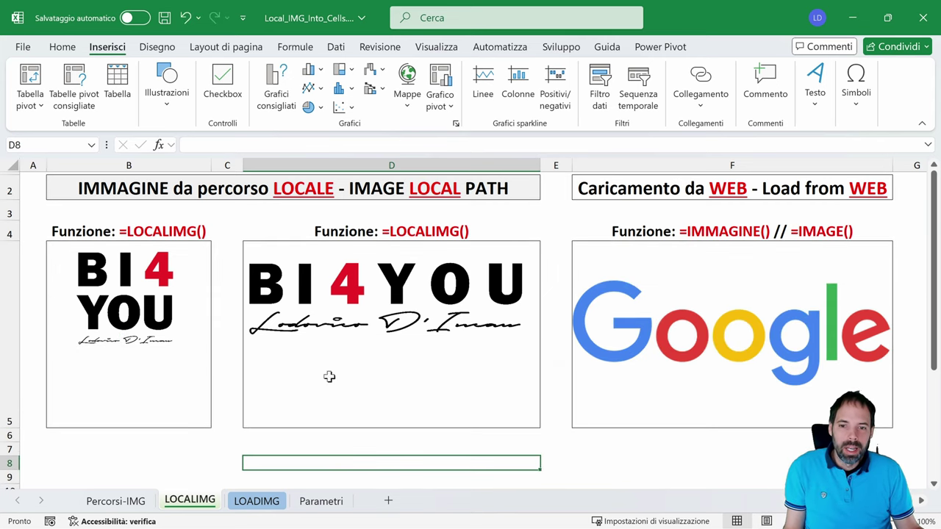
pyautogui.click(756, 334)
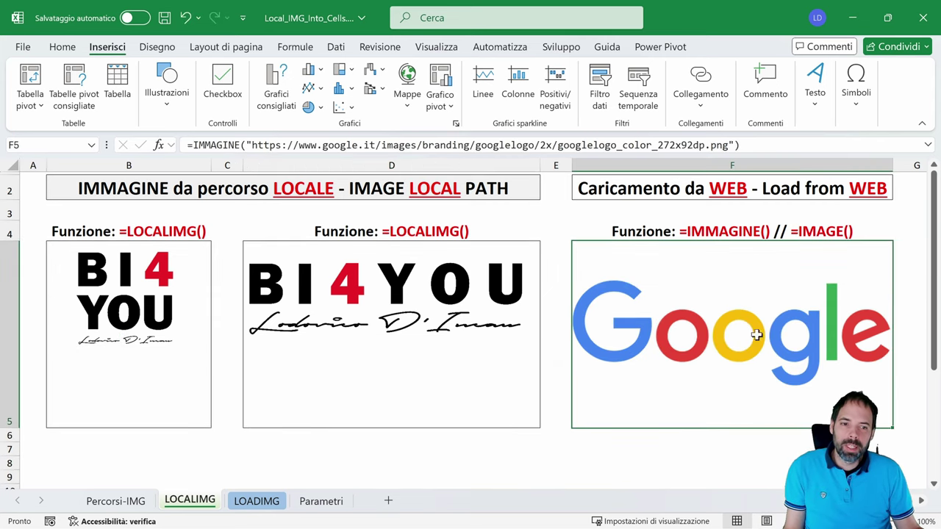
pyautogui.moveTo(891, 168); pyautogui.dragTo(753, 168)
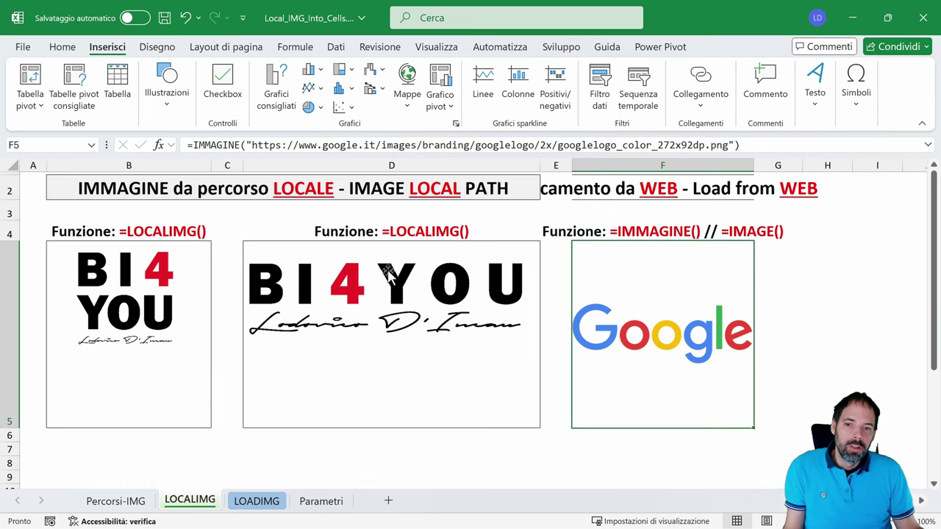
# Start a =local formula in D5 and make row 5 slightly shorter again
pyautogui.click(416, 280)
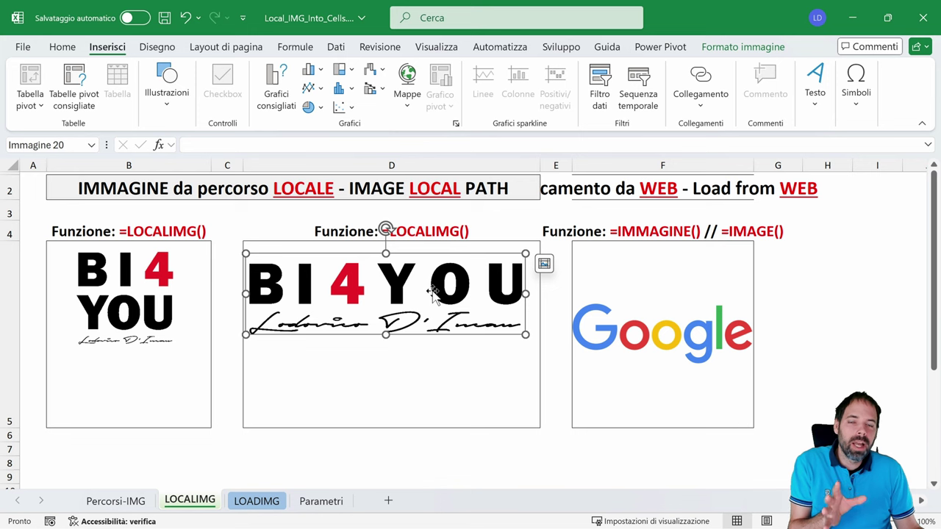
pyautogui.click(437, 232)
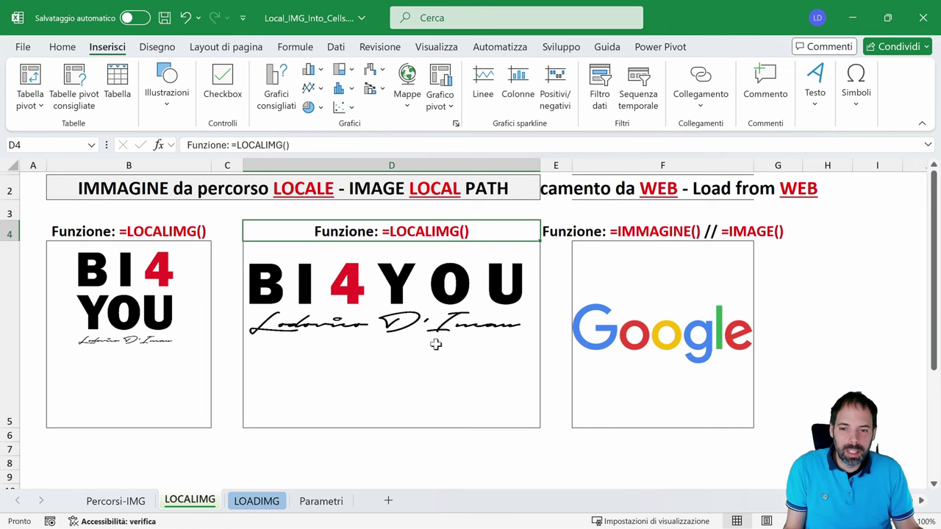
pyautogui.click(400, 396)
pyautogui.write('=local')
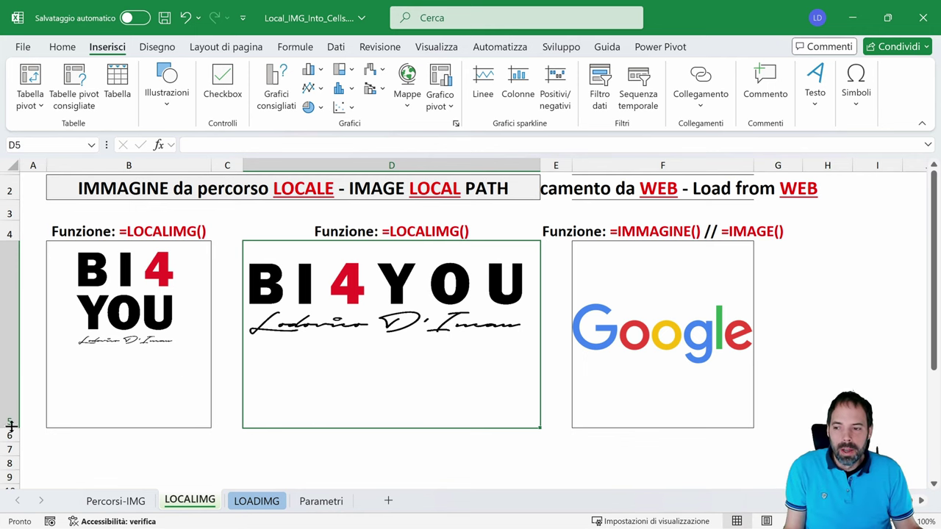
pyautogui.moveTo(9, 428); pyautogui.dragTo(31, 354)
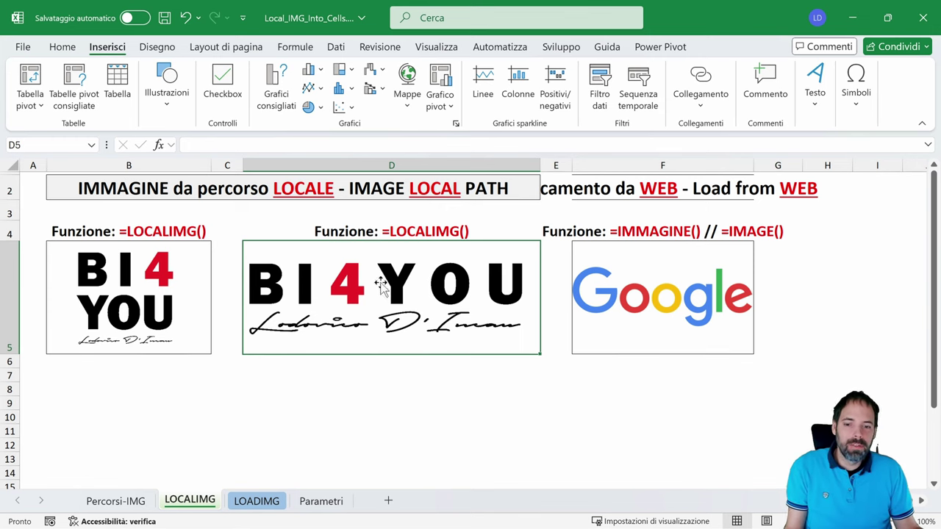
pyautogui.moveTo(369, 518)
pyautogui.click(334, 515)
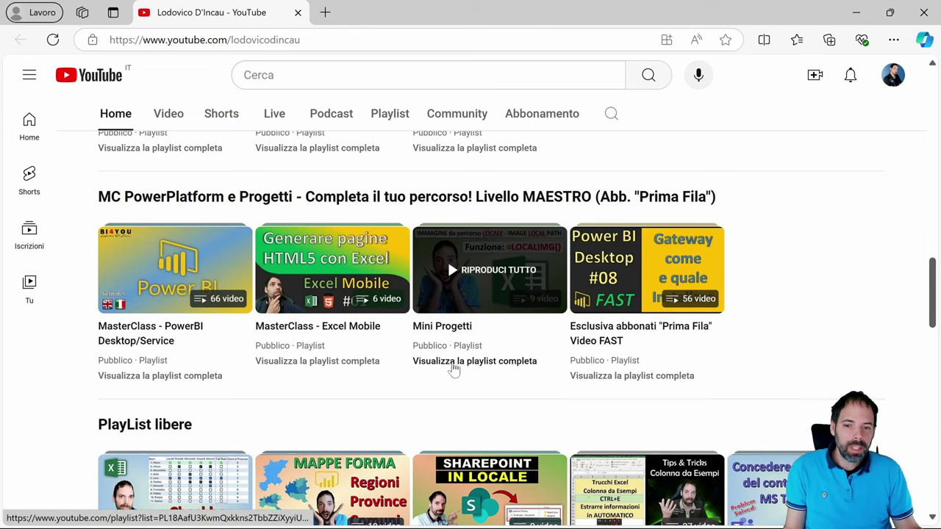
pyautogui.click(454, 370)
pyautogui.scroll(-4, 559, 287)
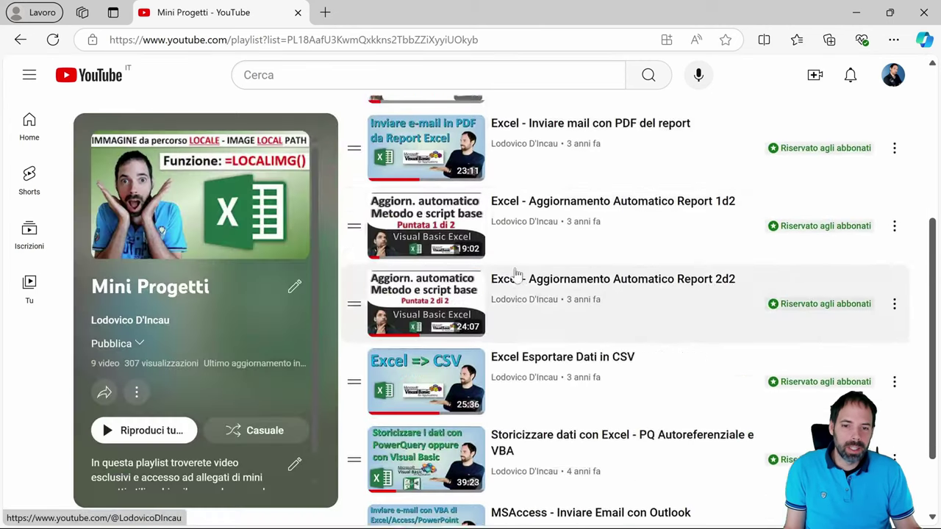
pyautogui.scroll(-1, 514, 276)
pyautogui.scroll(1, 510, 292)
pyautogui.scroll(4, 500, 302)
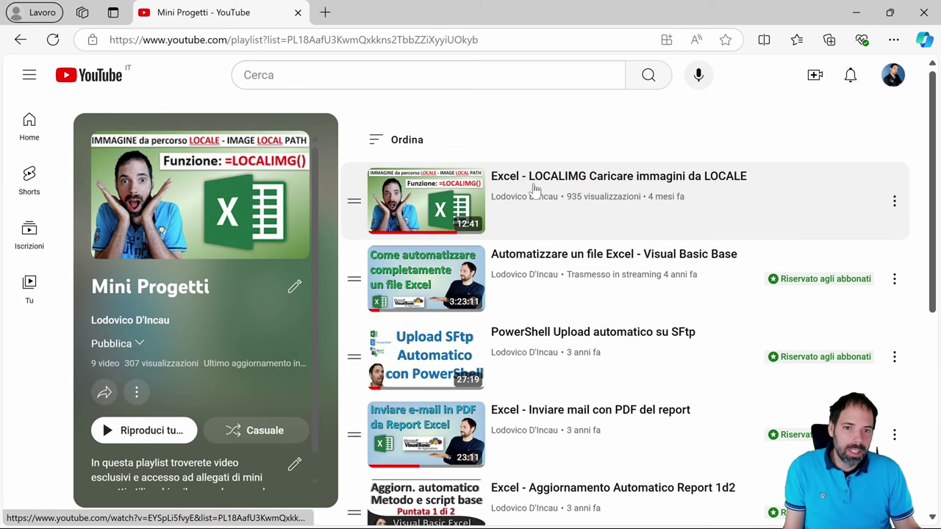
pyautogui.click(855, 14)
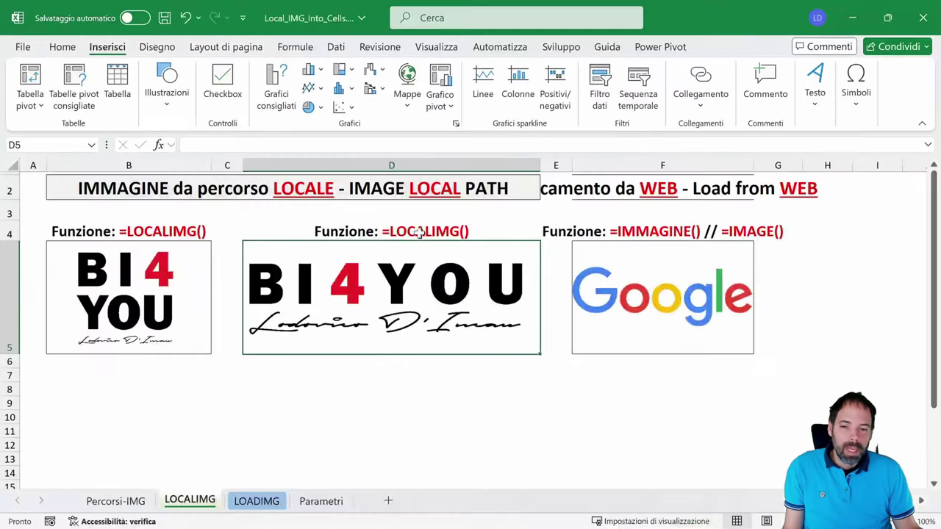
# On the LOADIMG sheet, compare the logo cells B5 and D5
pyautogui.click(259, 503)
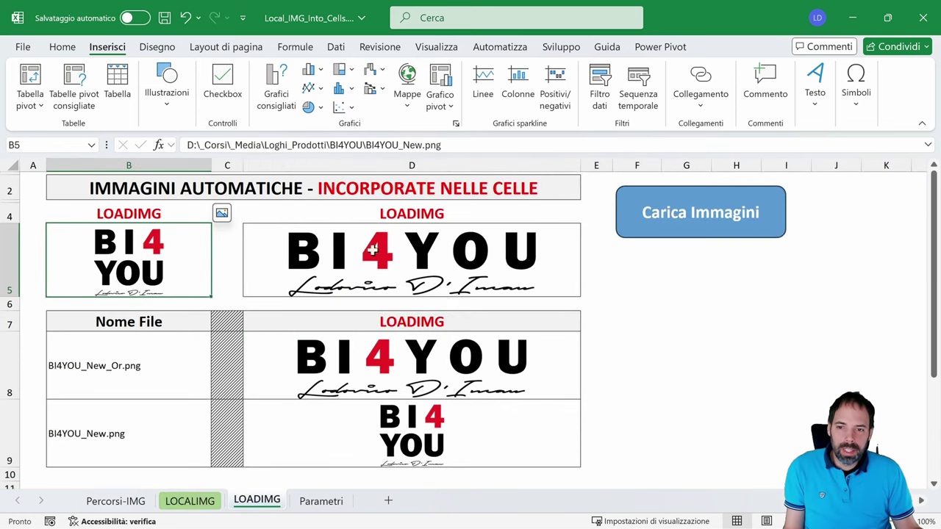
pyautogui.click(373, 251)
pyautogui.click(162, 257)
pyautogui.click(303, 258)
pyautogui.click(185, 258)
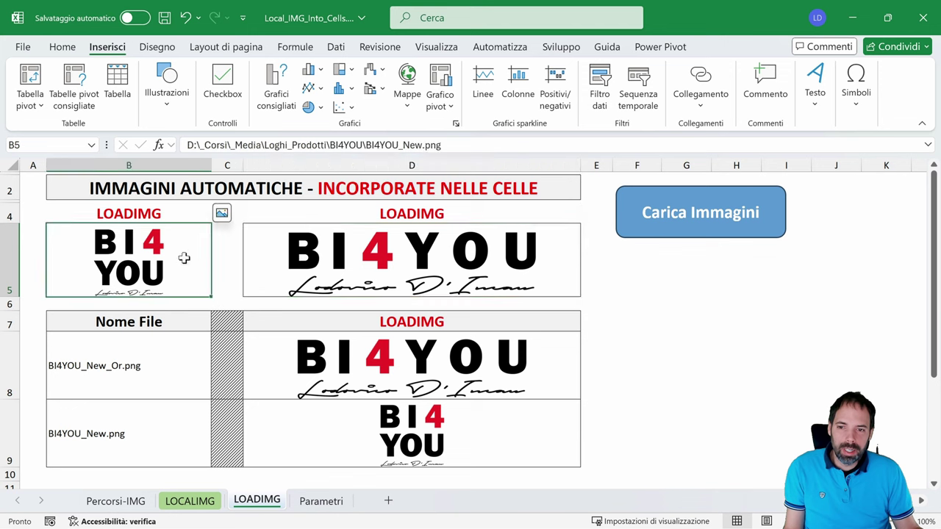
pyautogui.click(358, 261)
pyautogui.click(179, 258)
pyautogui.click(338, 252)
pyautogui.click(158, 256)
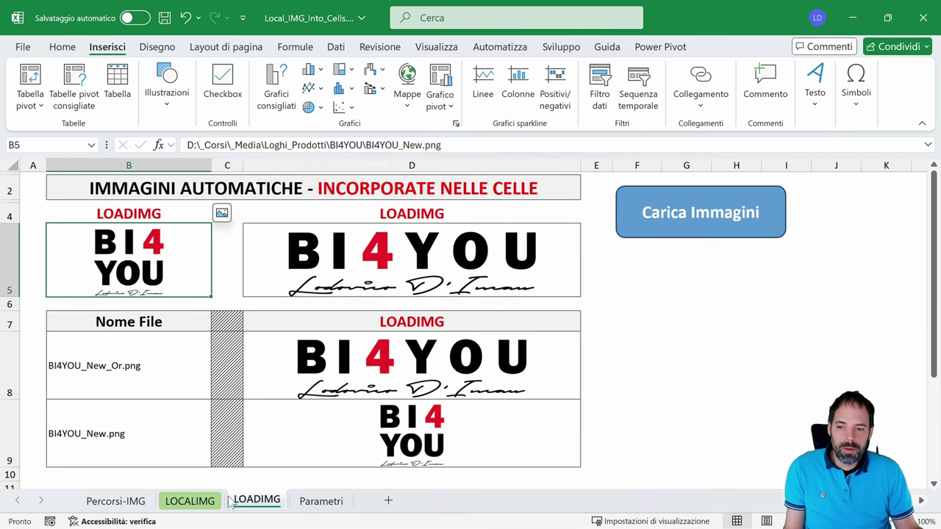
# Widen LOCALIMG's column F so the Google image grows, then compare with LOADIMG's D5
pyautogui.click(206, 501)
pyautogui.click(640, 275)
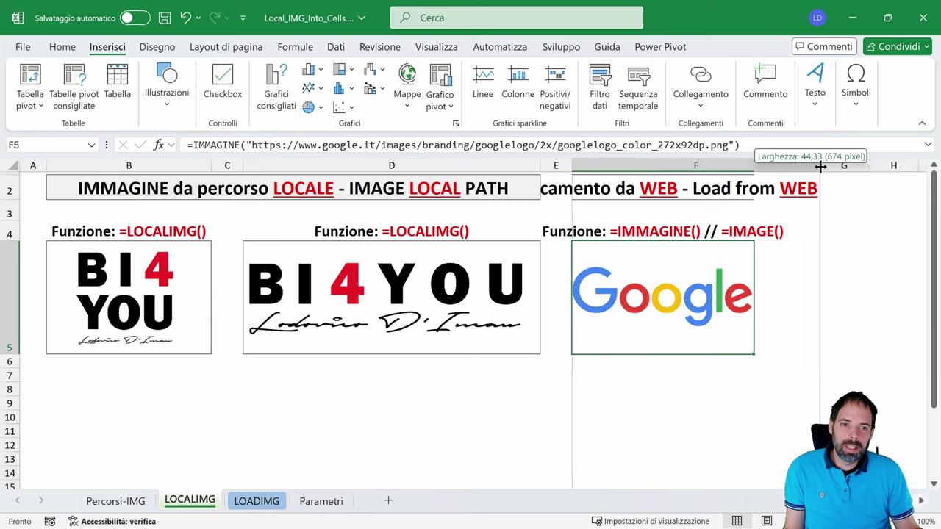
pyautogui.moveTo(754, 169); pyautogui.dragTo(828, 169)
pyautogui.click(257, 501)
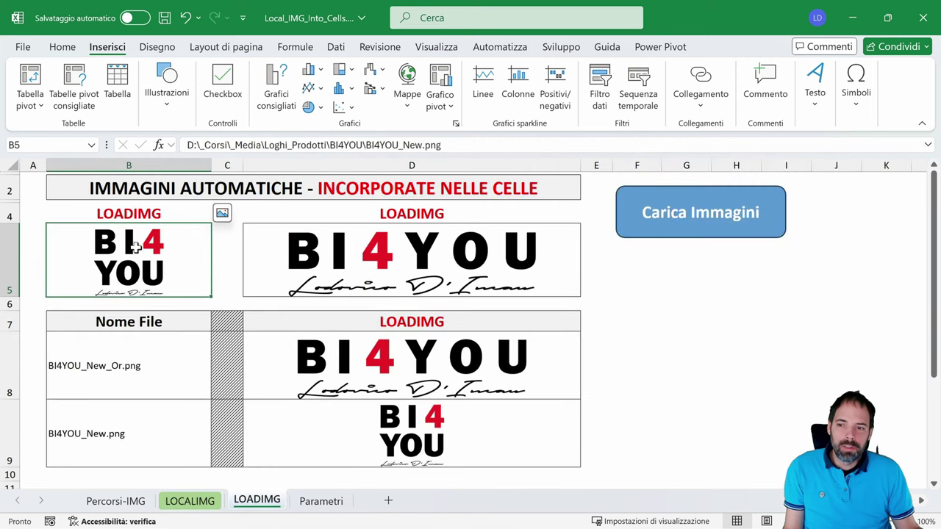
pyautogui.click(319, 248)
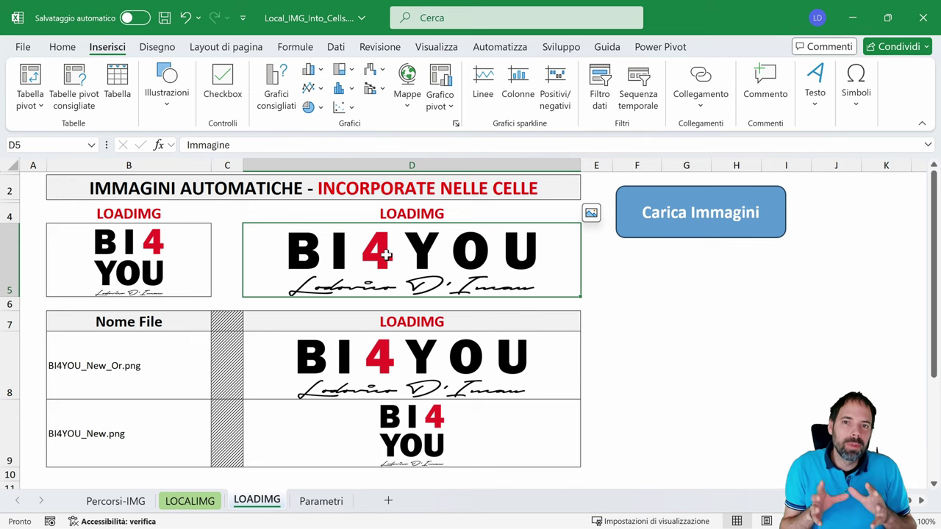
pyautogui.click(190, 501)
pyautogui.click(368, 232)
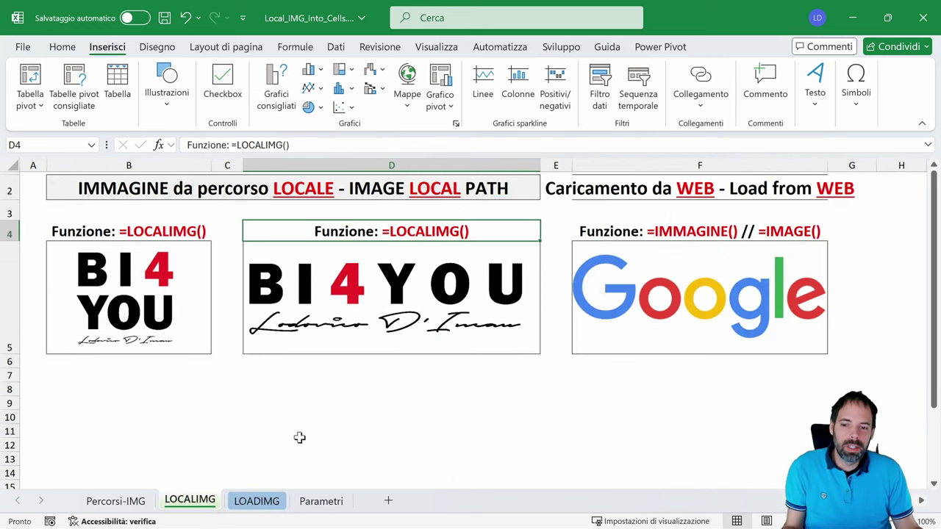
pyautogui.hotkey('ctrl', 'pagedown')
# Discard an unfinished =nome formula in G8 and return to LOADIMG's D5 logo
pyautogui.click(686, 342)
pyautogui.write('=')
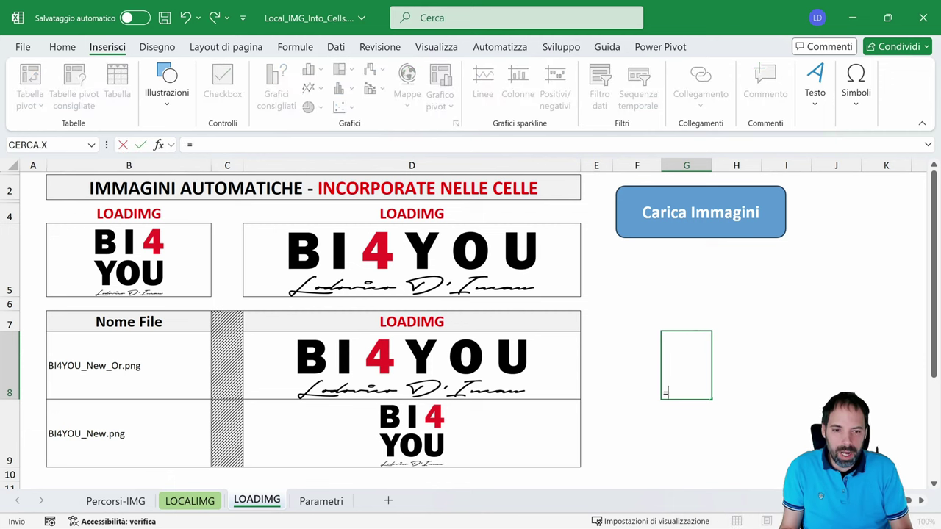
pyautogui.write('no')
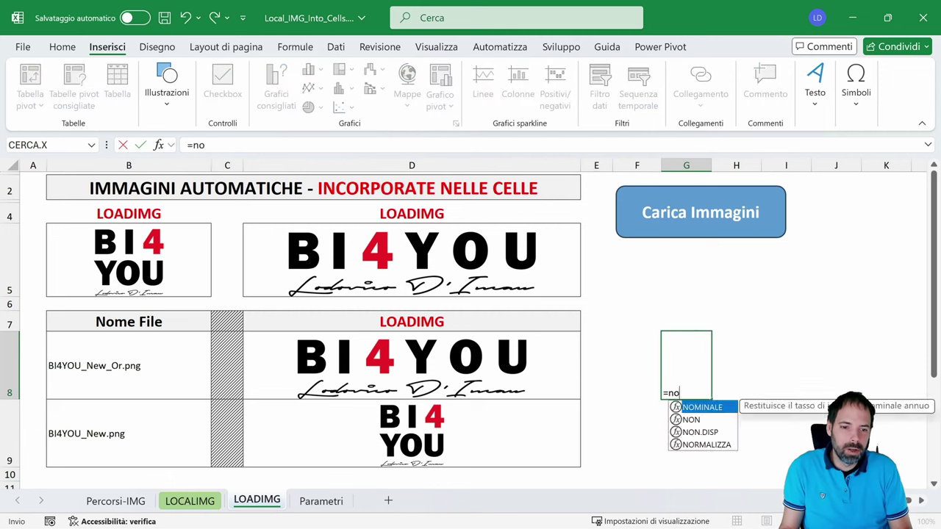
pyautogui.write('meun(')
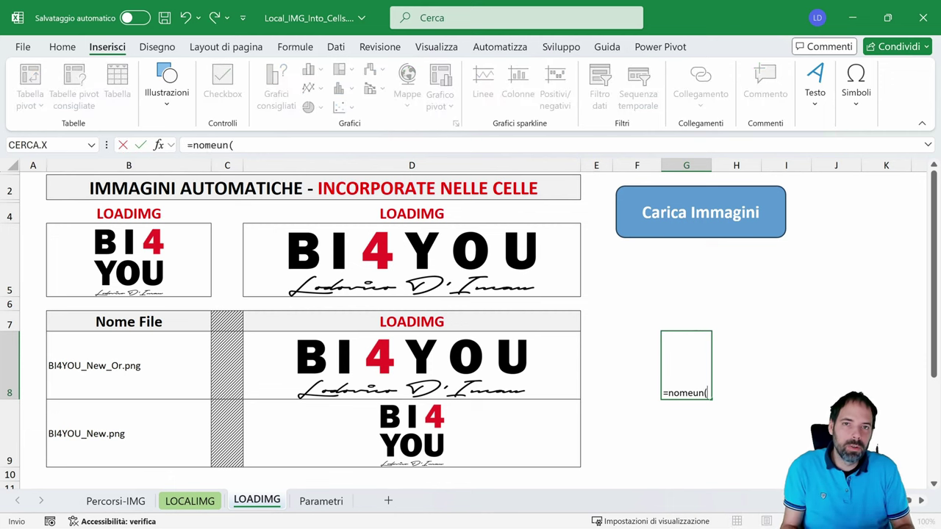
pyautogui.press('Escape')
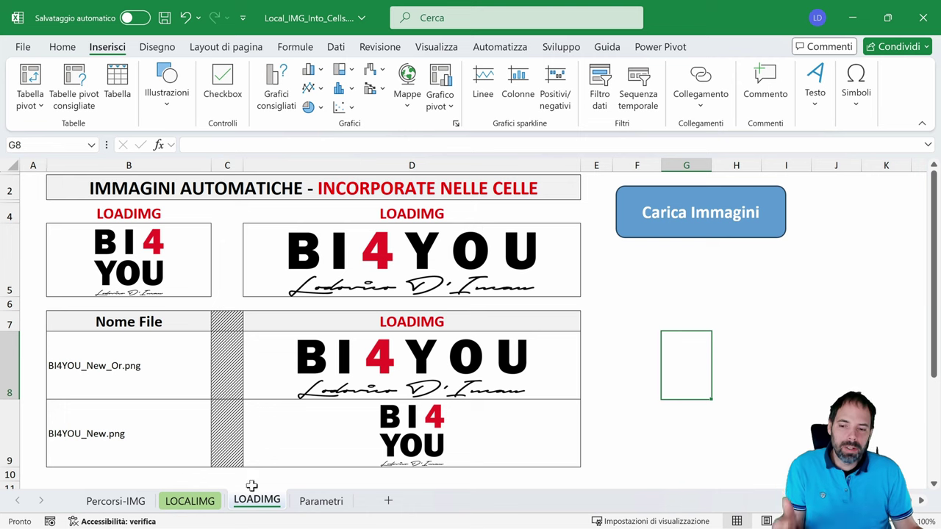
pyautogui.hotkey('ctrl', 'pageup')
pyautogui.click(703, 273)
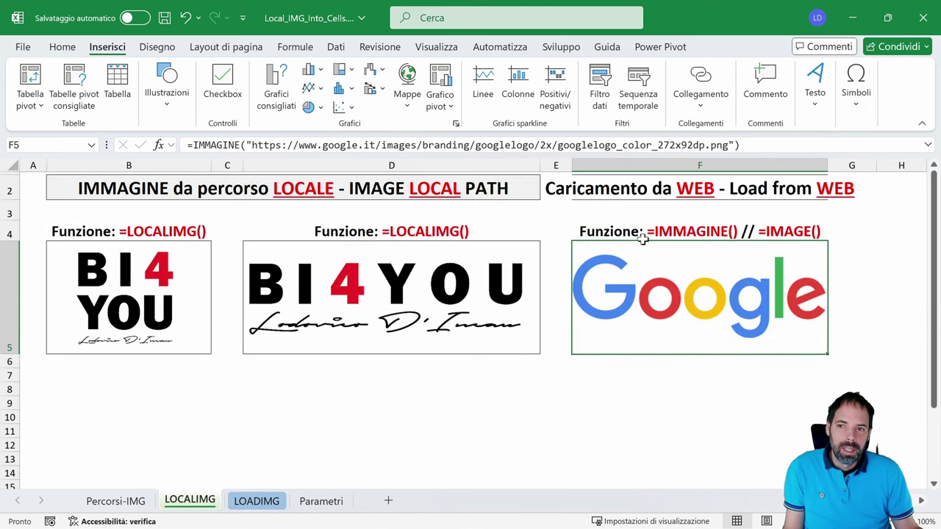
pyautogui.click(256, 501)
pyautogui.click(404, 252)
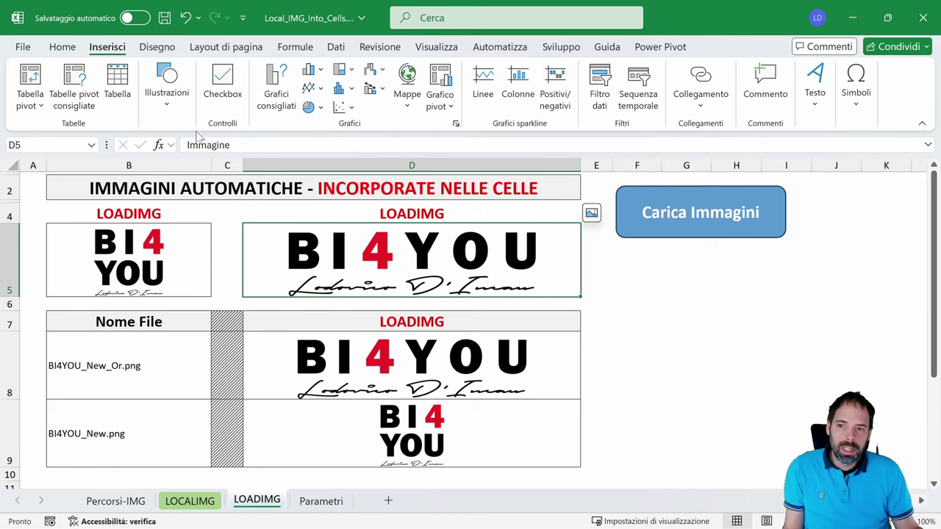
pyautogui.click(343, 368)
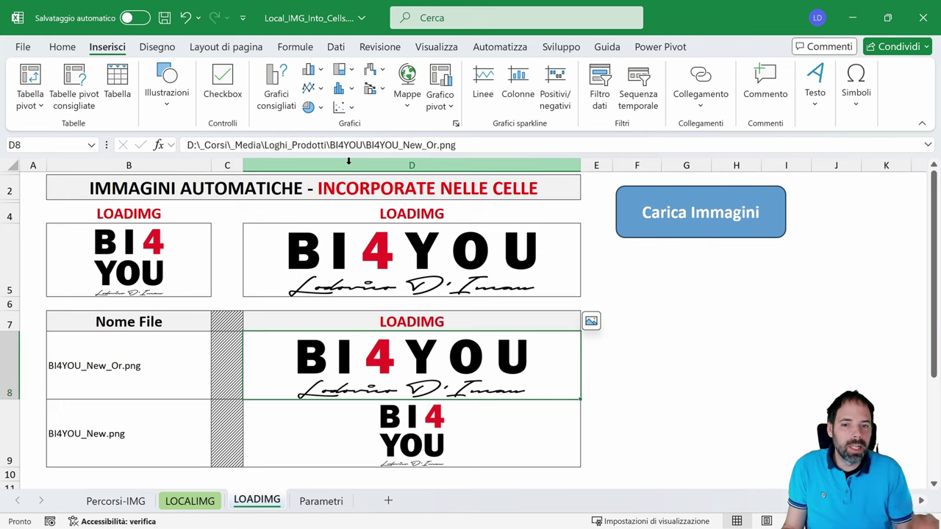
pyautogui.click(302, 273)
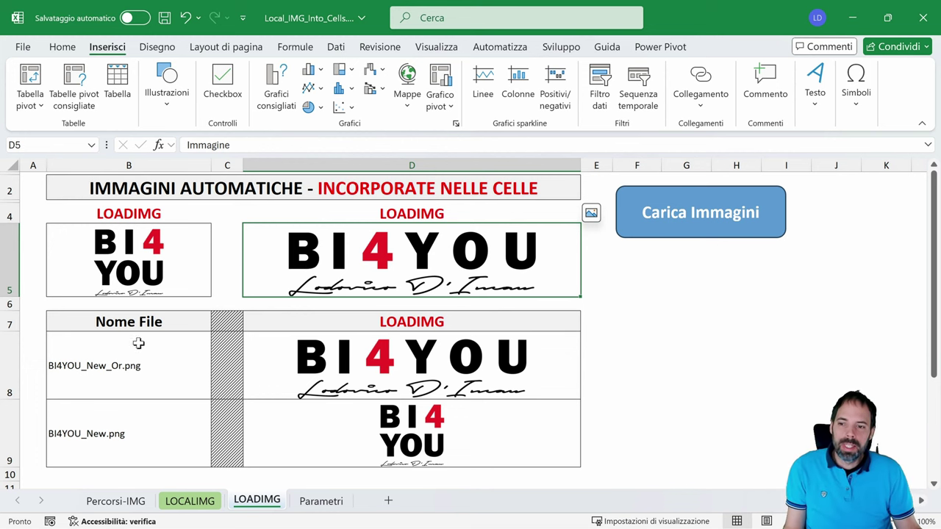
pyautogui.moveTo(162, 319); pyautogui.dragTo(362, 450)
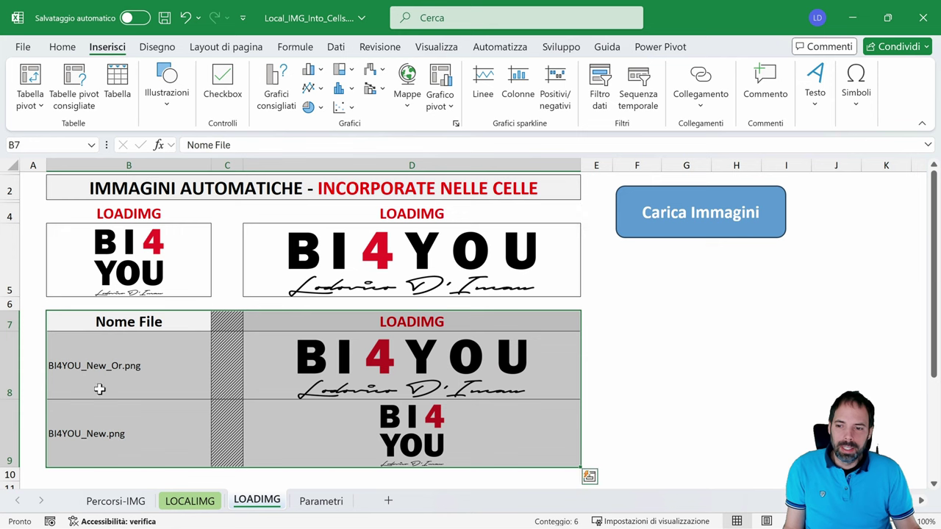
pyautogui.click(119, 325)
pyautogui.moveTo(120, 361); pyautogui.dragTo(119, 416)
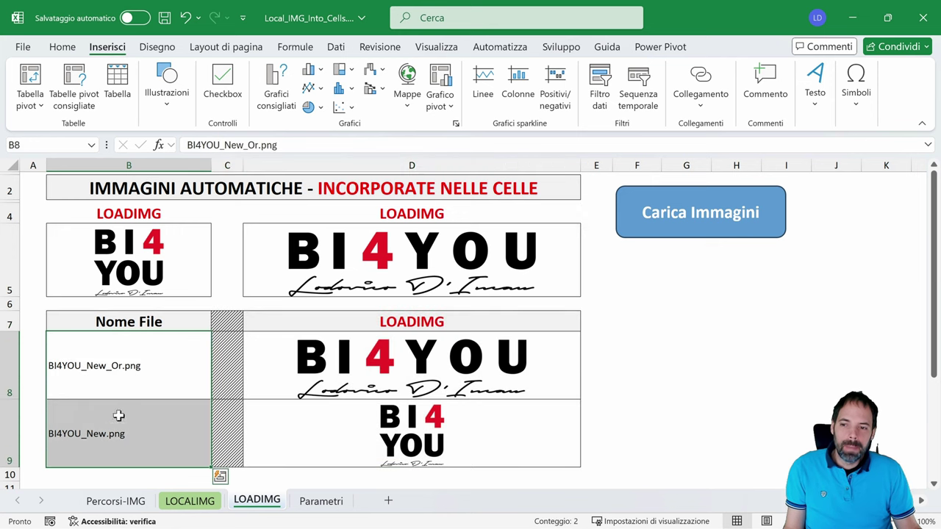
pyautogui.moveTo(121, 360); pyautogui.dragTo(119, 434)
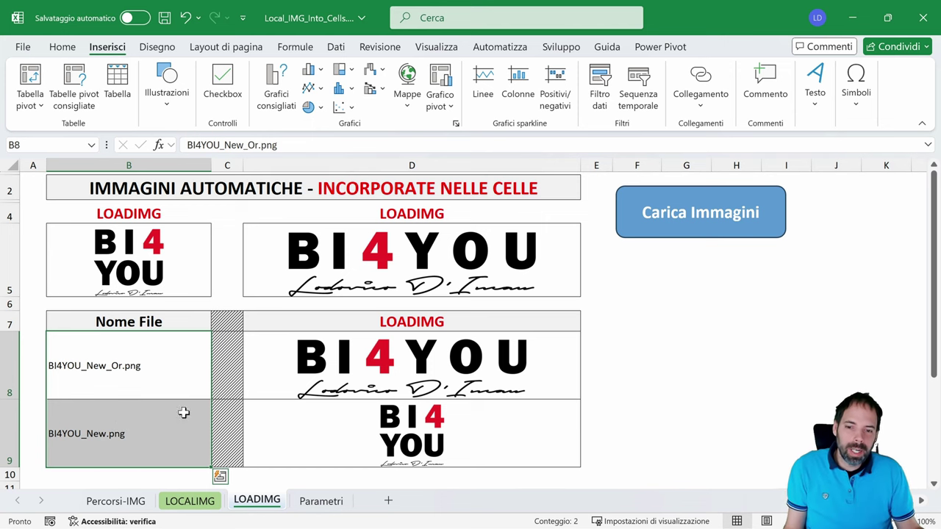
pyautogui.click(374, 366)
pyautogui.click(386, 425)
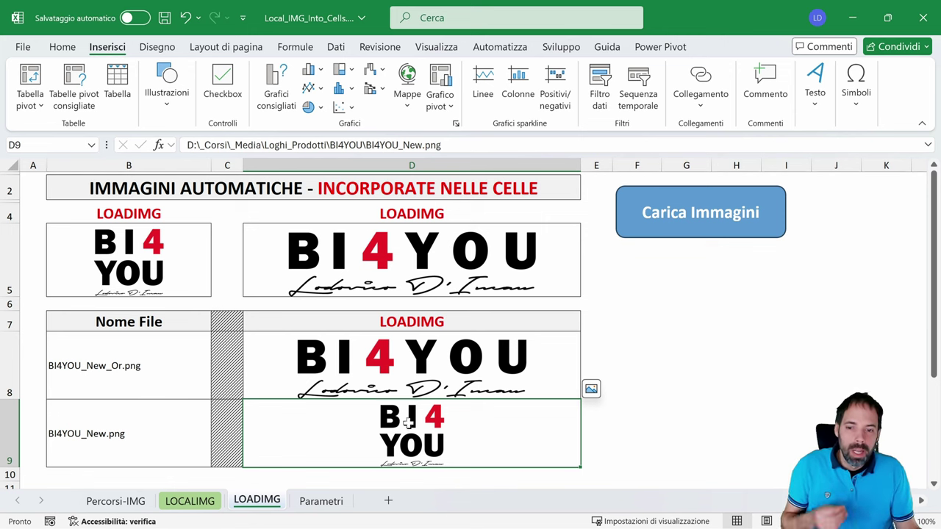
# Try making rows 8 and 9 taller, then undo the height changes
pyautogui.click(413, 371)
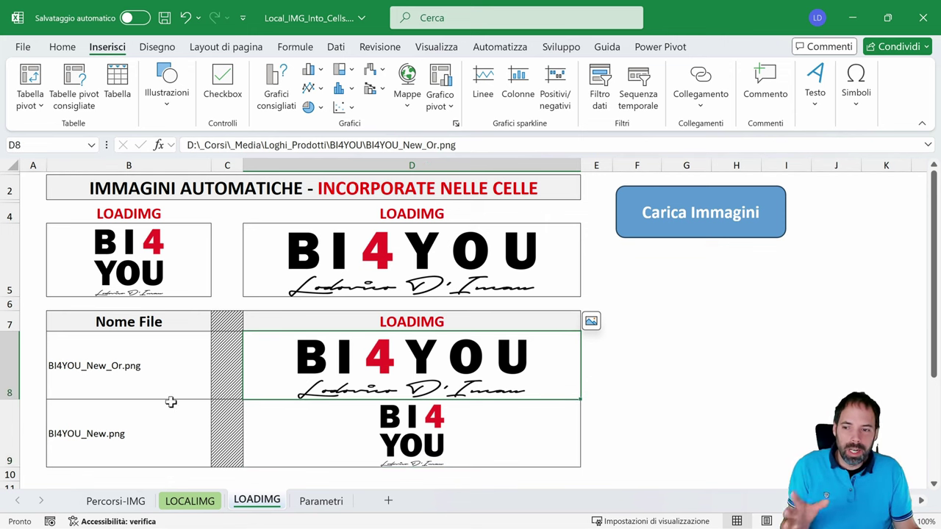
pyautogui.moveTo(10, 399)
pyautogui.mouseDown()
pyautogui.moveTo(13, 461)
pyautogui.moveTo(15, 358)
pyautogui.mouseUp()
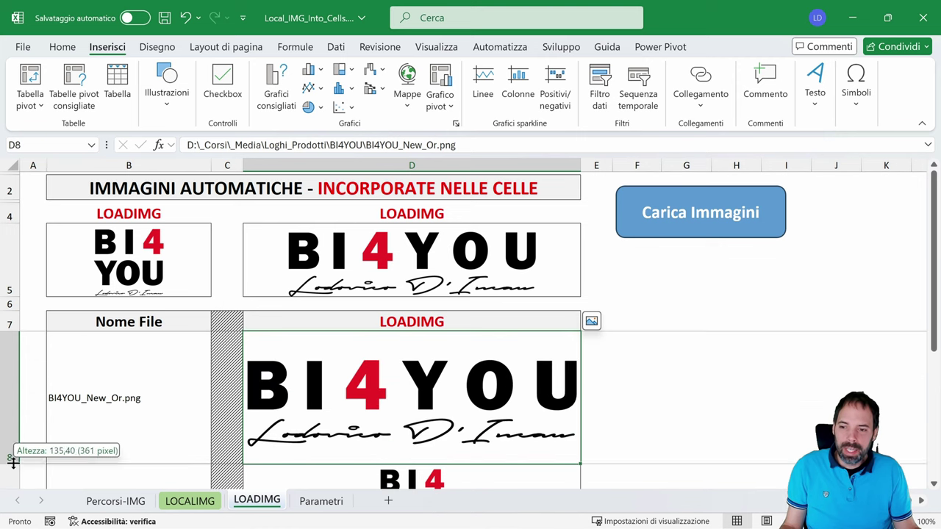
pyautogui.moveTo(16, 427); pyautogui.dragTo(11, 478)
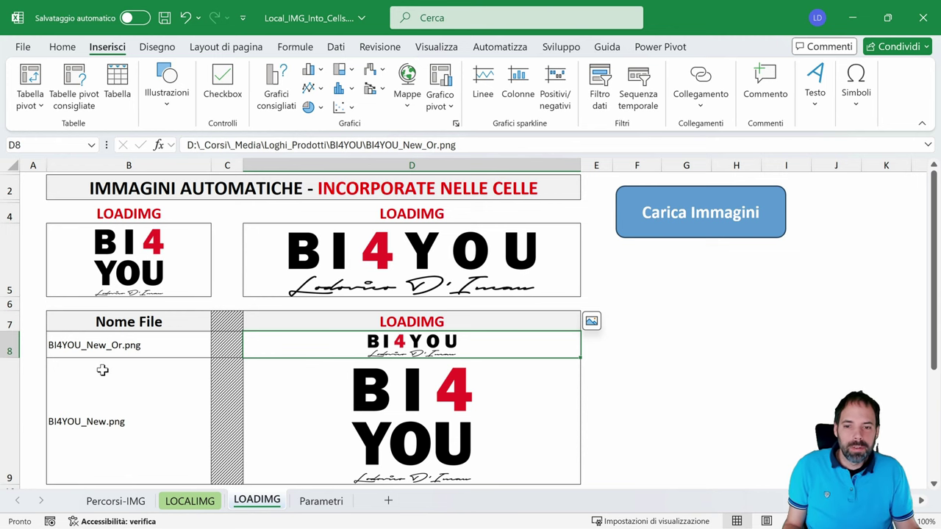
pyautogui.hotkey('ctrl', 'z')
pyautogui.hotkey('ctrl', 'z')
pyautogui.hotkey('ctrl', 'z')
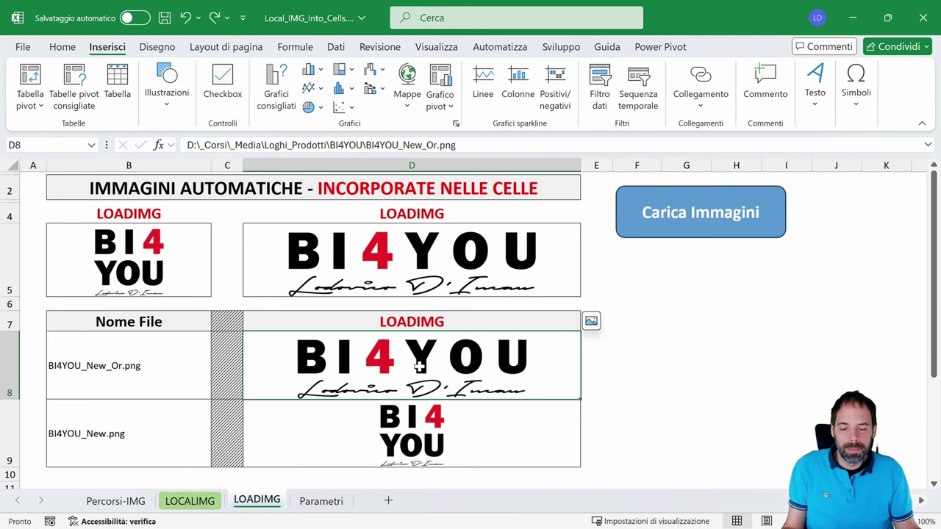
# Widen column F on the LOADIMG sheet
pyautogui.click(172, 252)
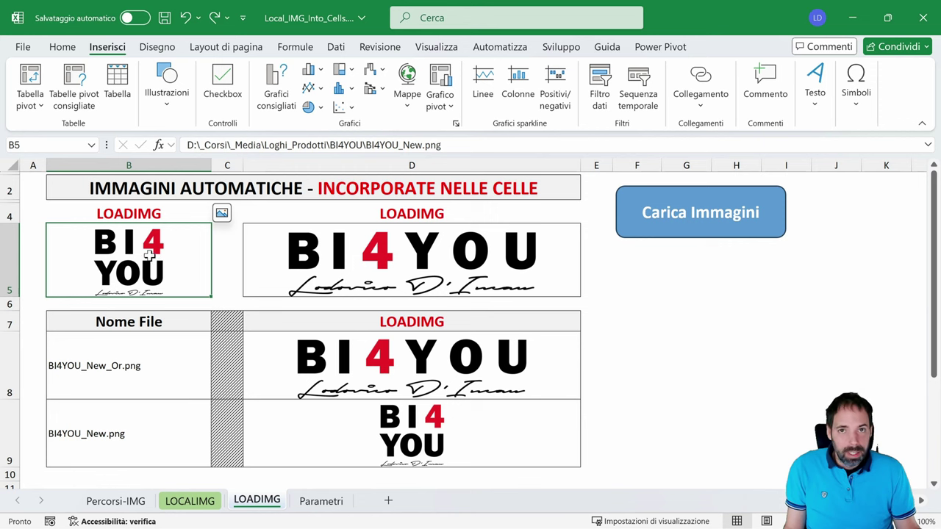
pyautogui.click(658, 356)
pyautogui.moveTo(661, 164); pyautogui.dragTo(694, 166)
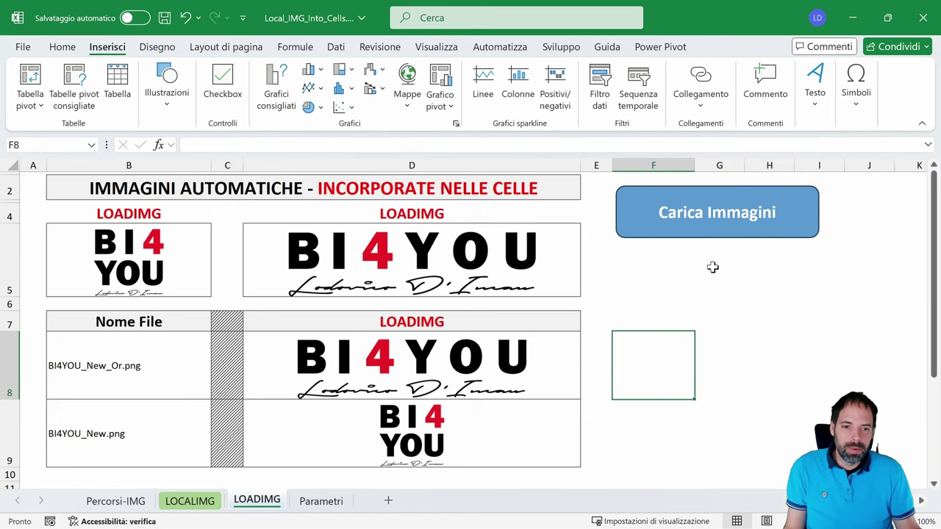
pyautogui.click(115, 501)
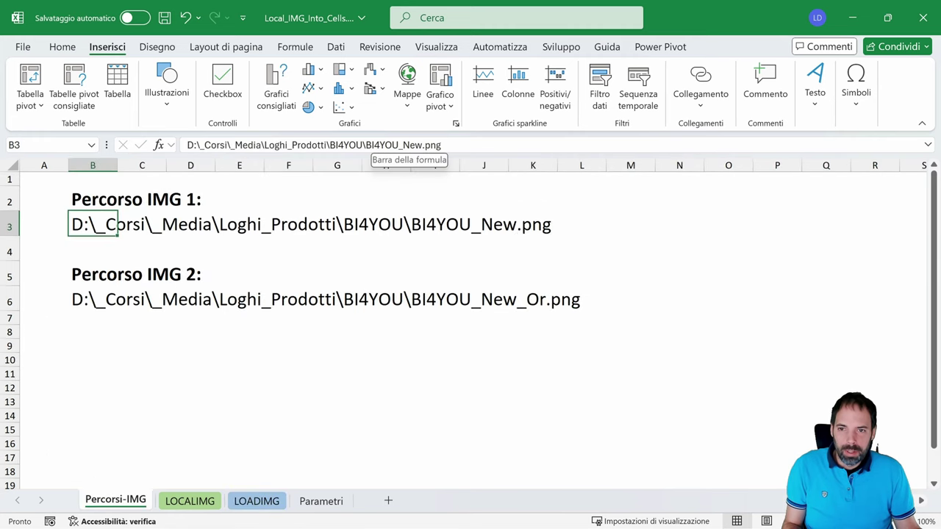
pyautogui.moveTo(360, 145); pyautogui.dragTo(188, 145)
pyautogui.hotkey('ctrl', 'c')
pyautogui.click(321, 501)
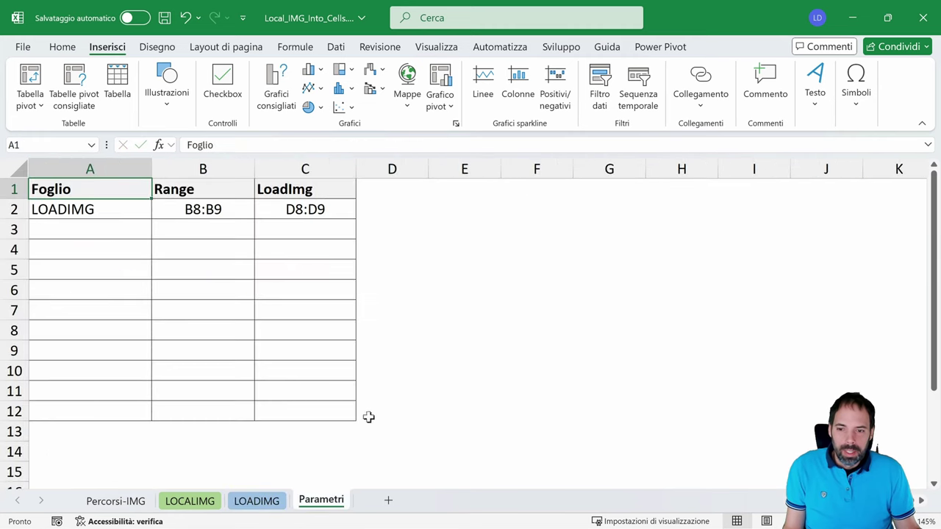
pyautogui.click(257, 501)
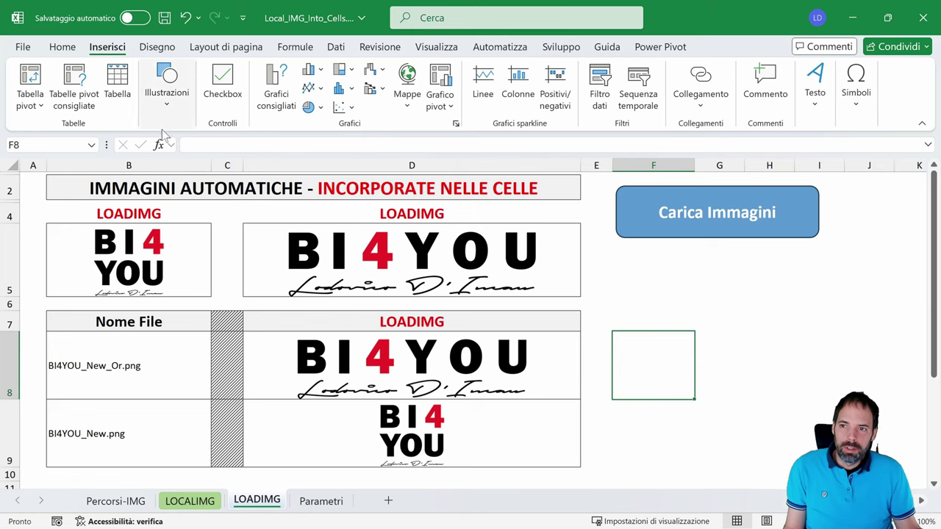
pyautogui.click(166, 107)
pyautogui.click(165, 174)
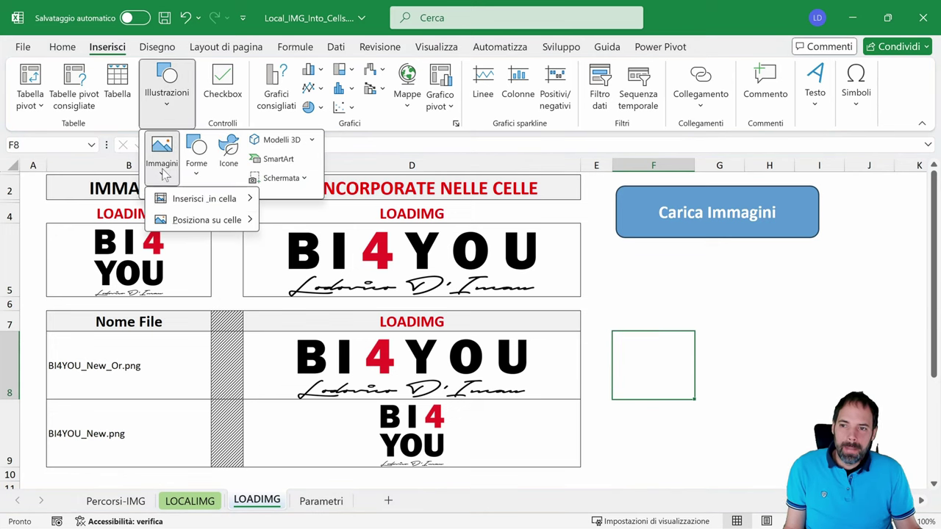
pyautogui.moveTo(250, 220)
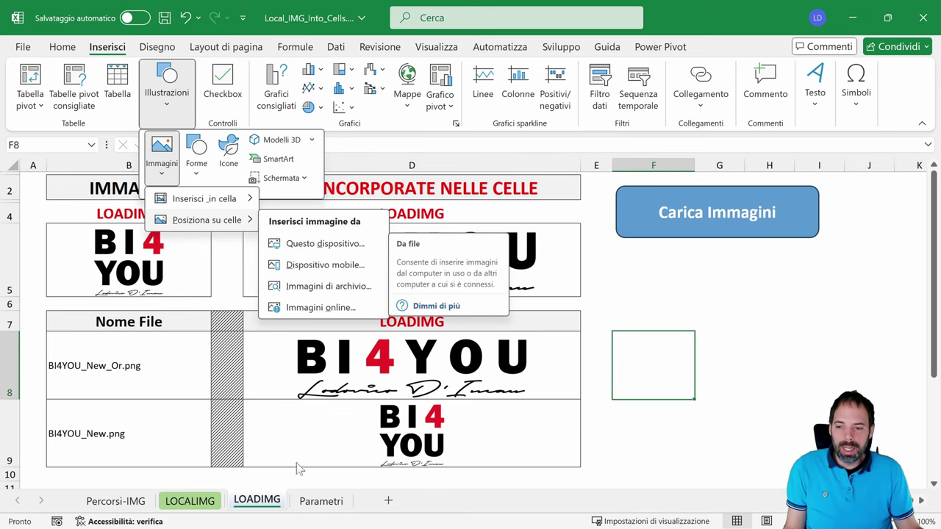
pyautogui.click(204, 507)
pyautogui.click(204, 506)
pyautogui.click(364, 305)
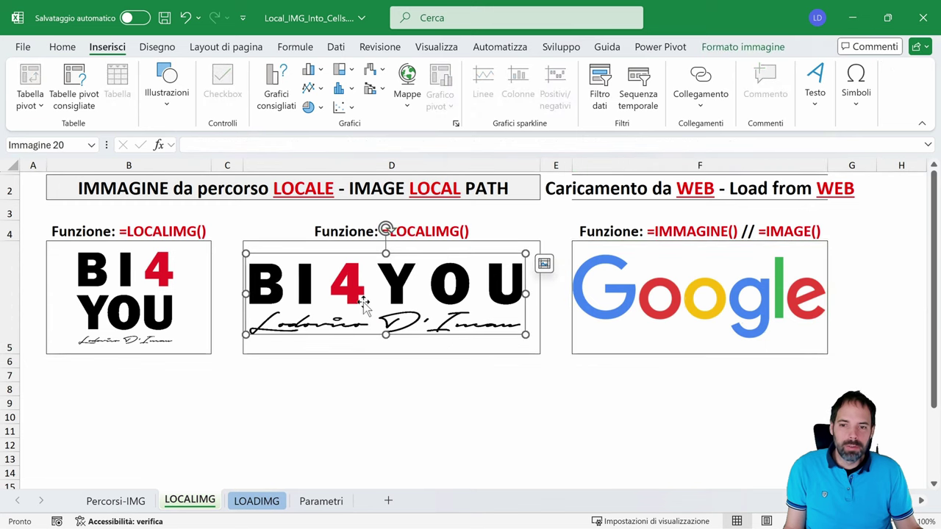
pyautogui.moveTo(380, 280); pyautogui.dragTo(448, 311)
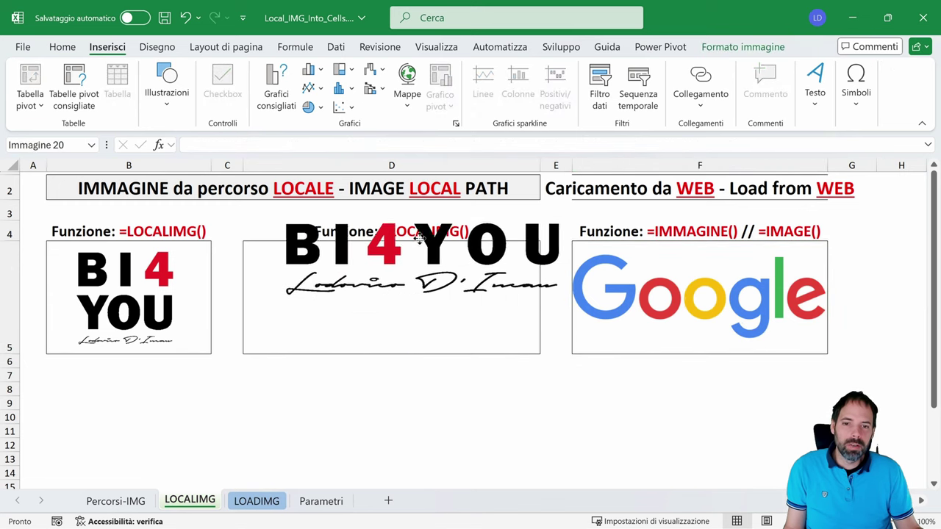
pyautogui.moveTo(448, 310); pyautogui.dragTo(402, 268)
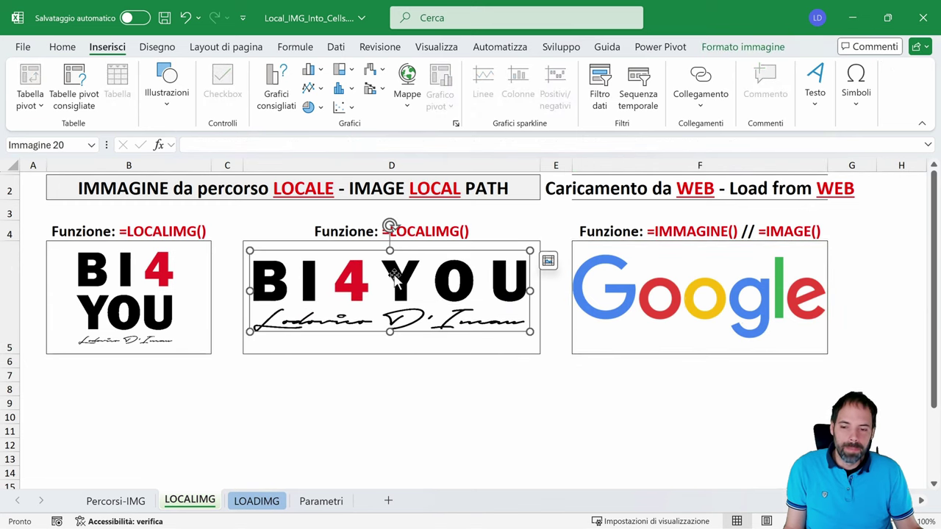
pyautogui.click(256, 501)
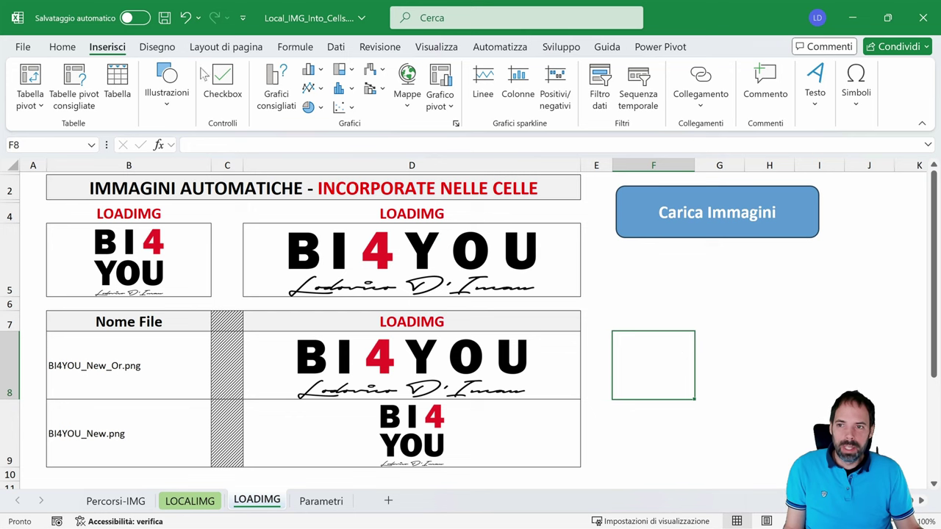
# Insert BI4YOU_New.png from the logos folder as an in-cell picture in F8
pyautogui.click(167, 84)
pyautogui.click(162, 156)
pyautogui.moveTo(187, 209)
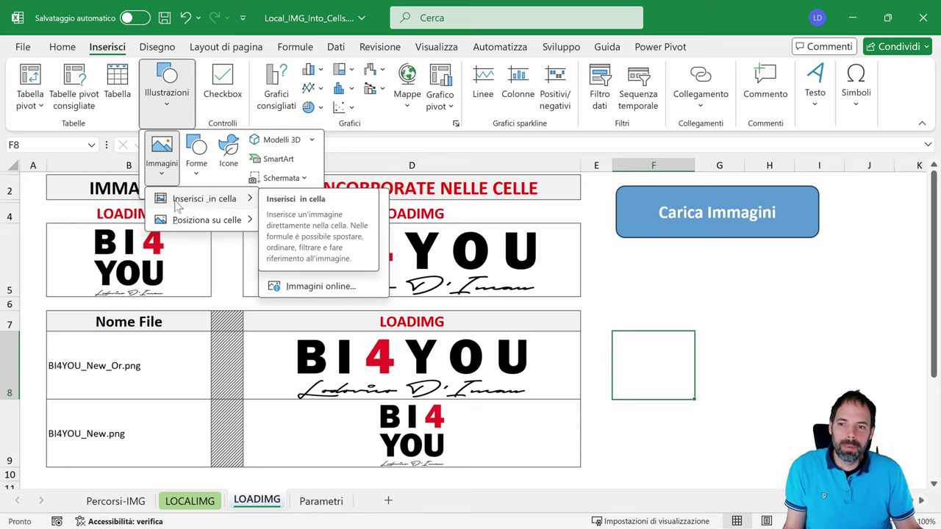
pyautogui.click(297, 220)
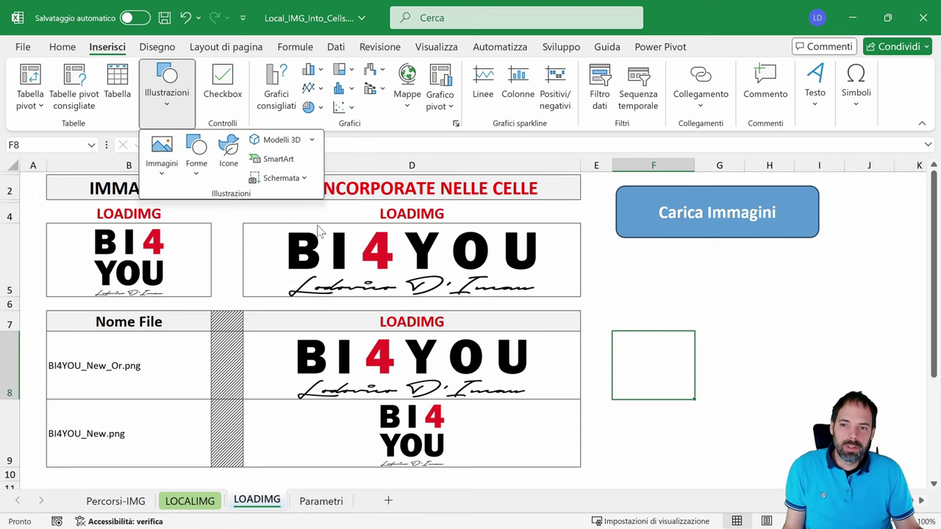
pyautogui.hotkey('ctrl', 'v')
pyautogui.press('Return')
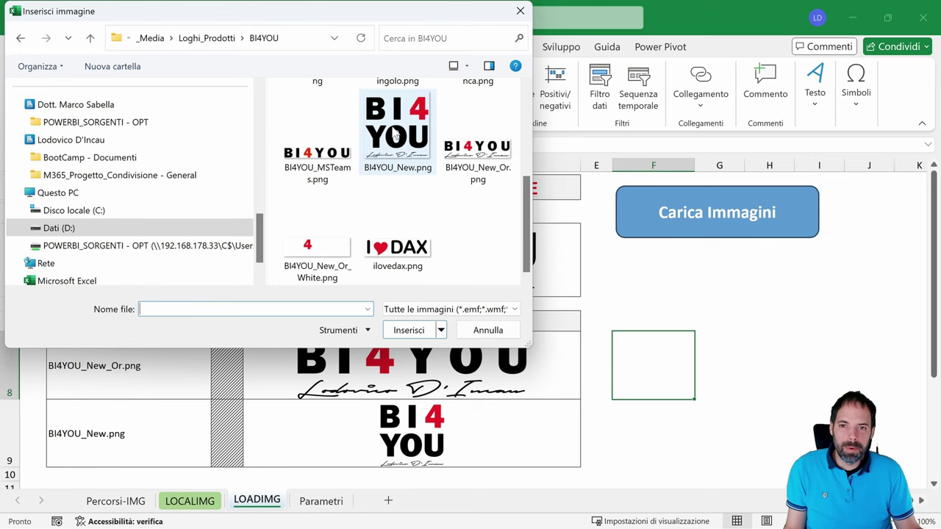
pyautogui.click(394, 136)
pyautogui.click(406, 330)
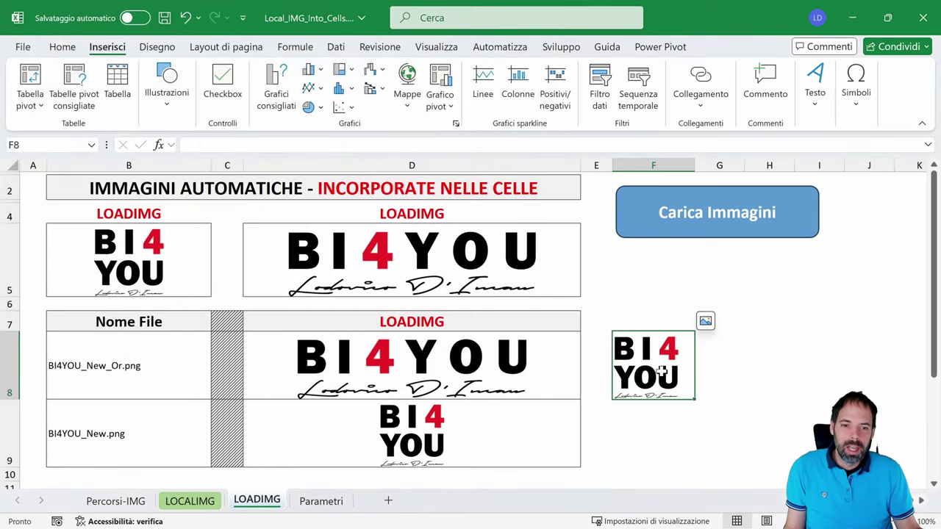
pyautogui.write('Immagine')
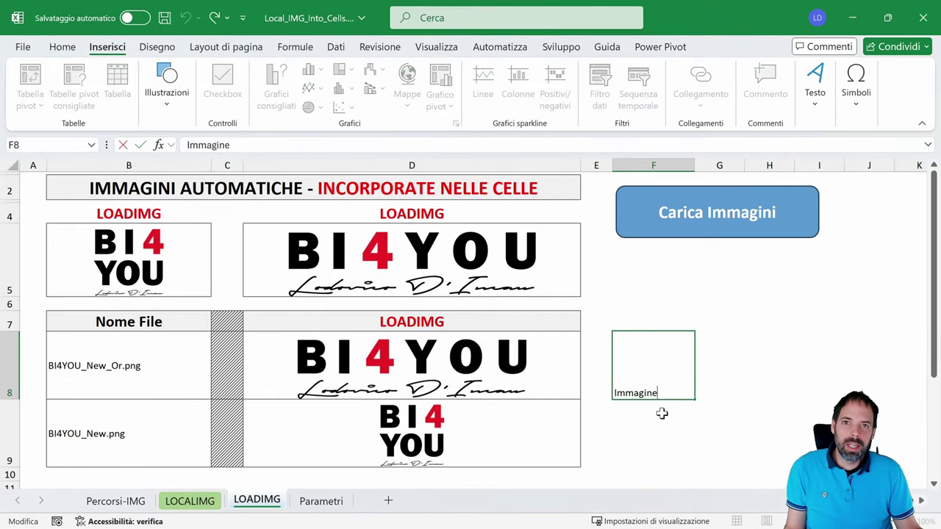
pyautogui.press('Escape')
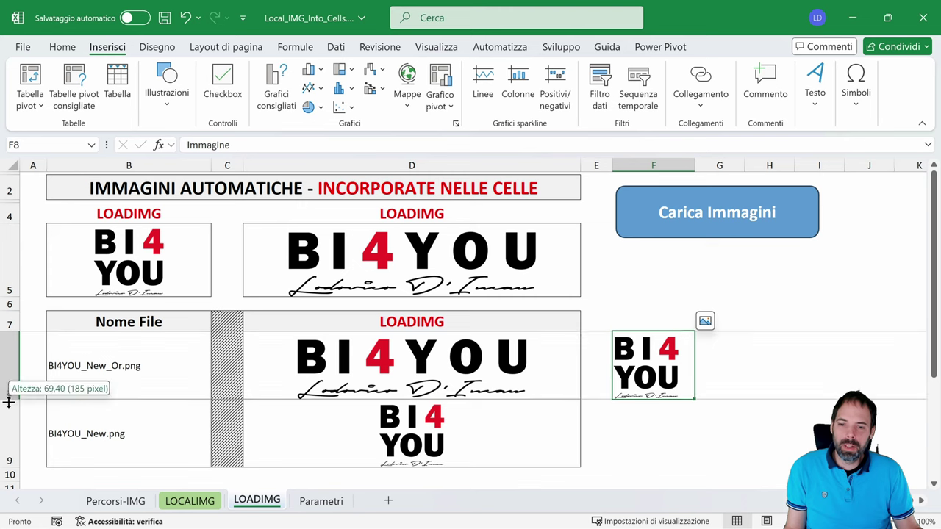
# Test enlarging row 8 and column F, undo the resize, and delete the F8 logo
pyautogui.moveTo(6, 400); pyautogui.dragTo(2, 442)
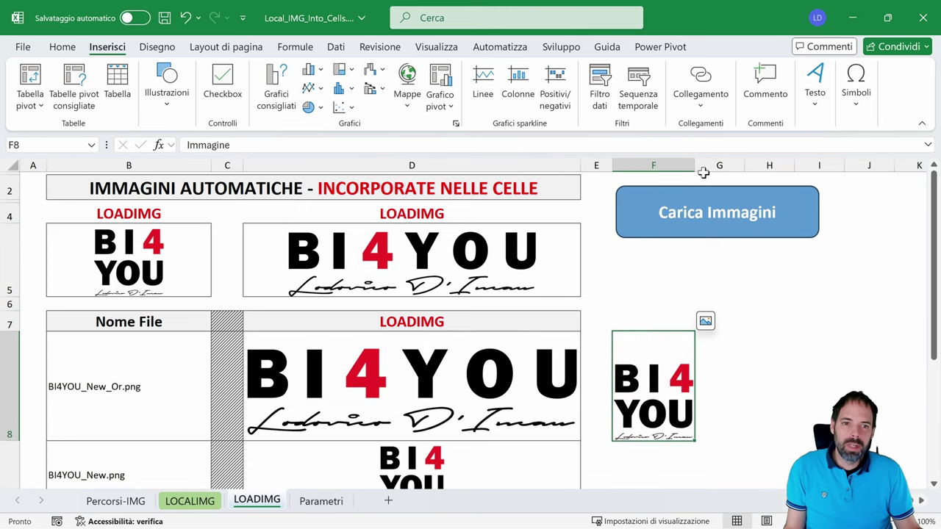
pyautogui.moveTo(695, 165); pyautogui.dragTo(807, 165)
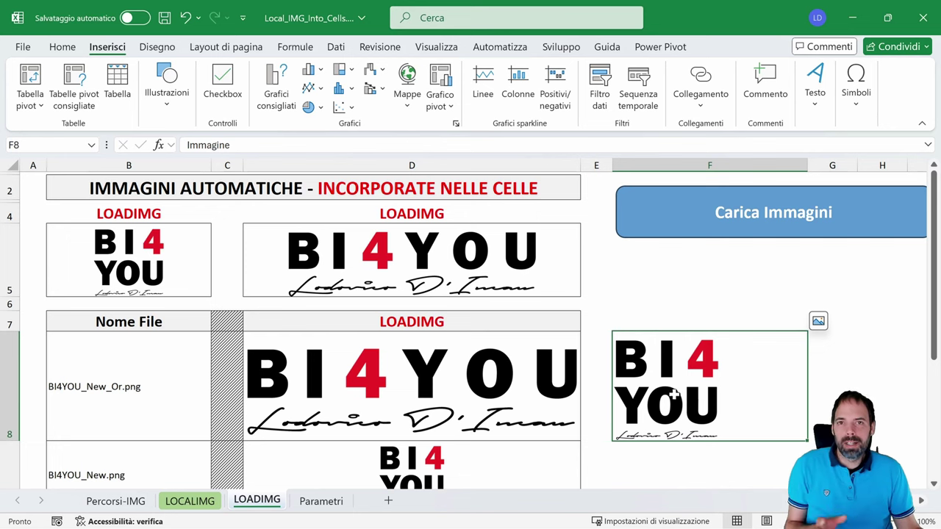
pyautogui.hotkey('ctrl', 'z')
pyautogui.hotkey('ctrl', 'z')
pyautogui.press('Delete')
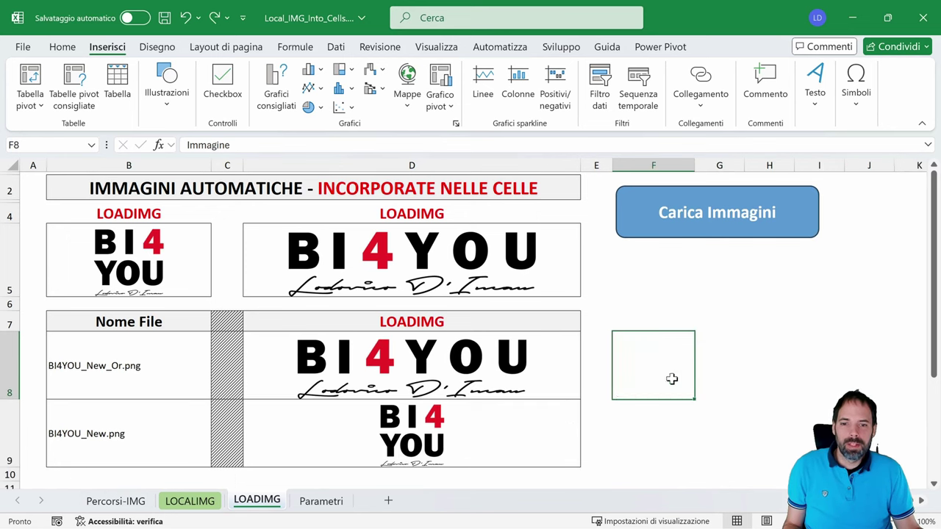
# Try left and right alignment on the D8:D9 logos, then centre them again
pyautogui.moveTo(355, 376); pyautogui.dragTo(358, 419)
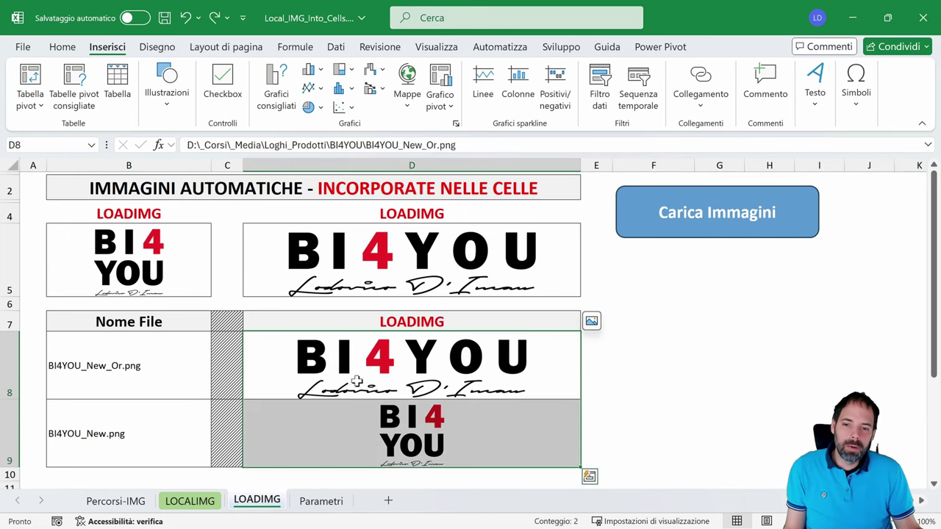
pyautogui.moveTo(357, 356); pyautogui.dragTo(355, 418)
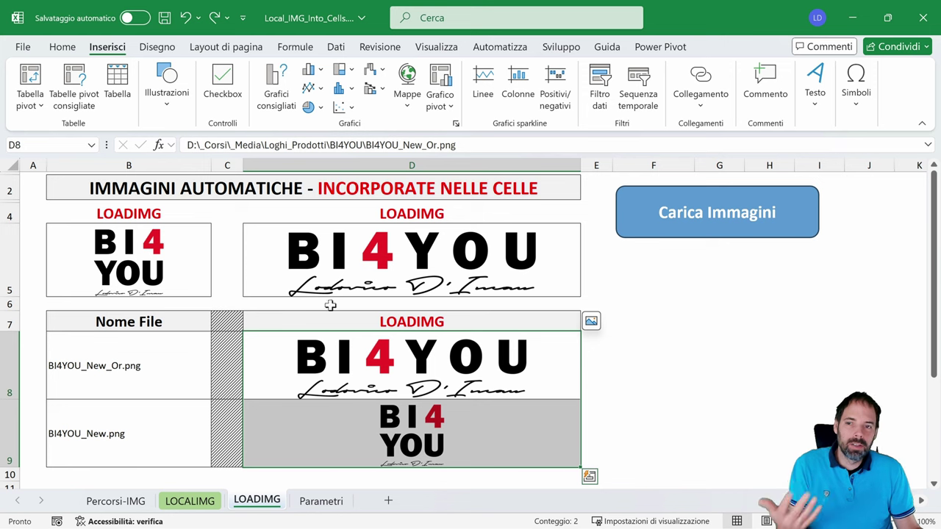
pyautogui.scroll(1, 160, 95)
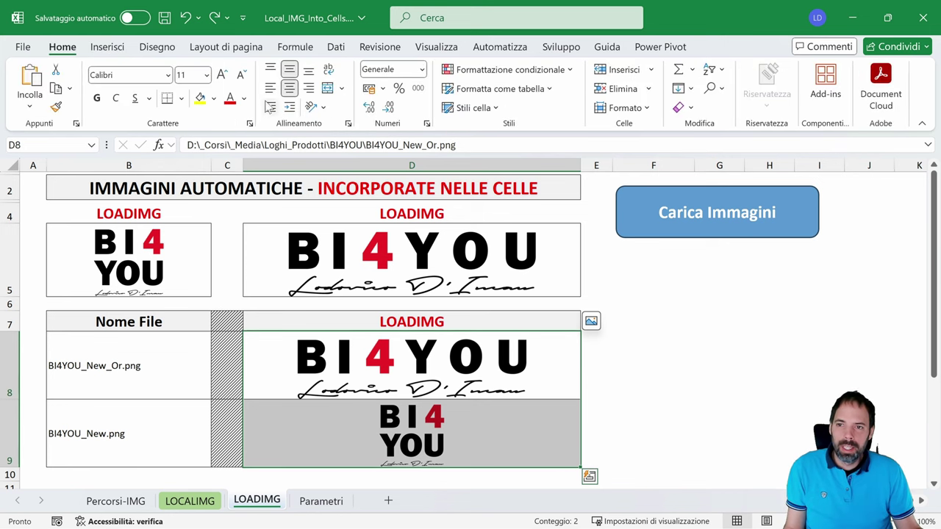
pyautogui.click(269, 87)
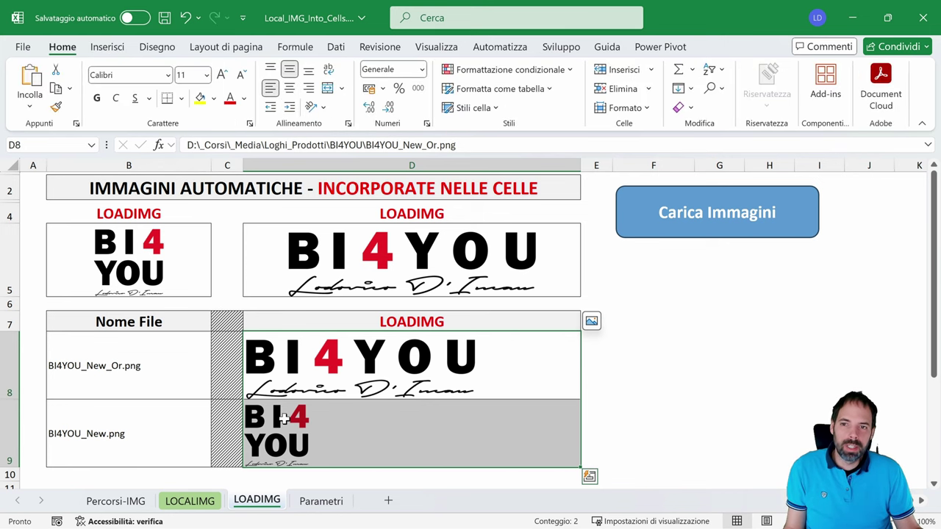
pyautogui.click(309, 88)
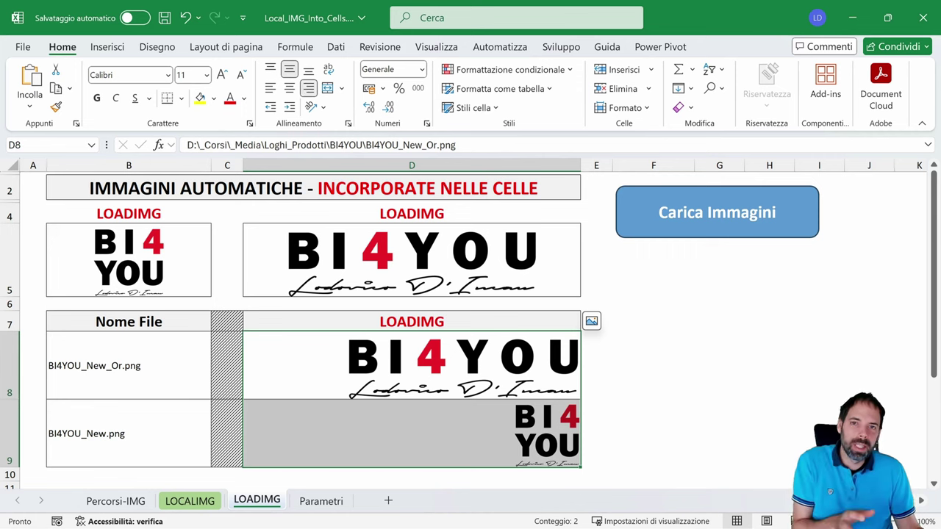
pyautogui.click(289, 87)
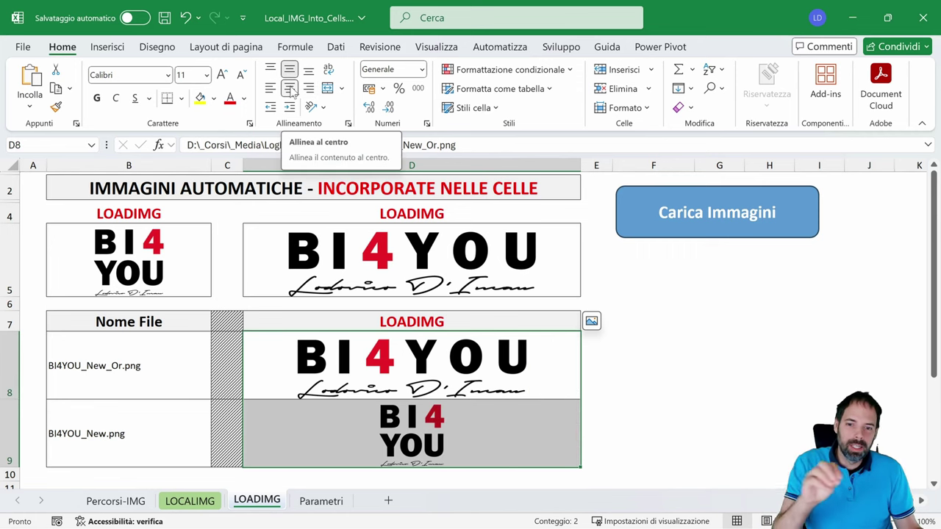
# Reselect D8:D9, select the Nome File header B7, and go to the Parametri sheet
pyautogui.moveTo(402, 368); pyautogui.dragTo(401, 420)
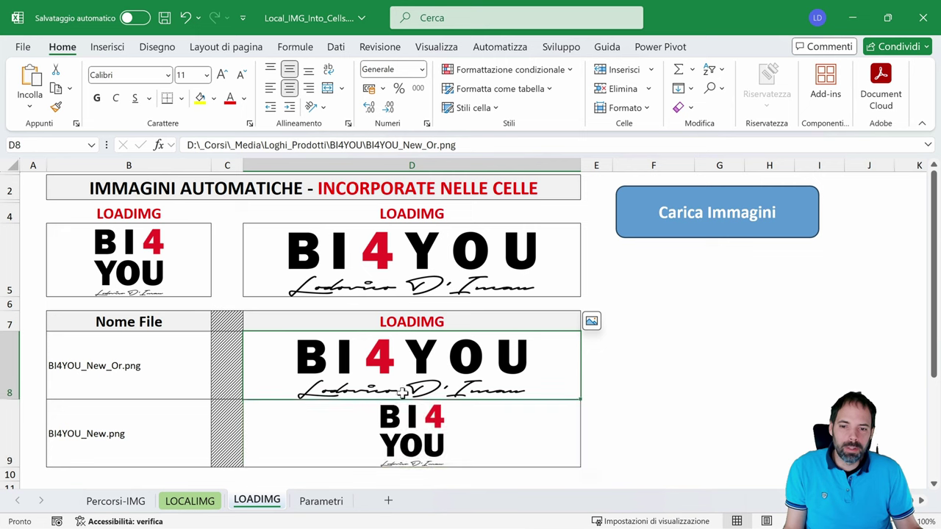
pyautogui.moveTo(372, 362); pyautogui.dragTo(374, 416)
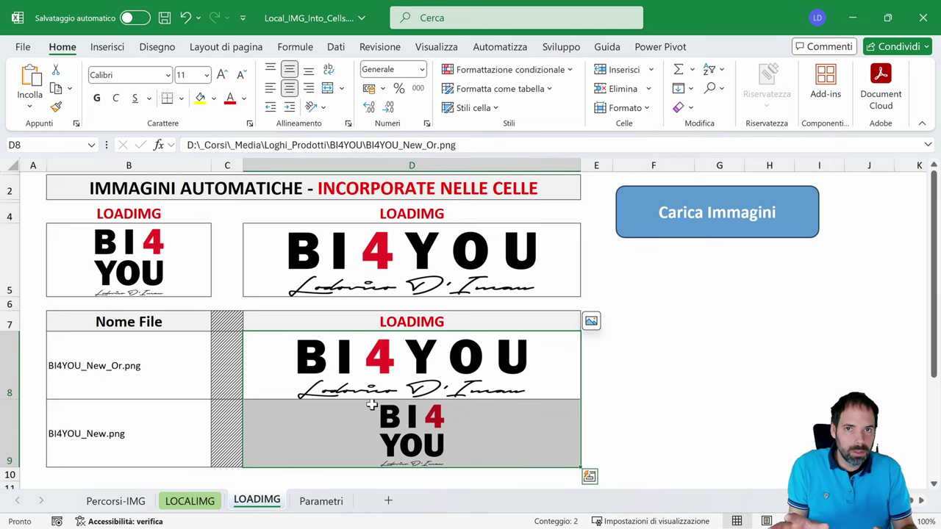
pyautogui.click(140, 321)
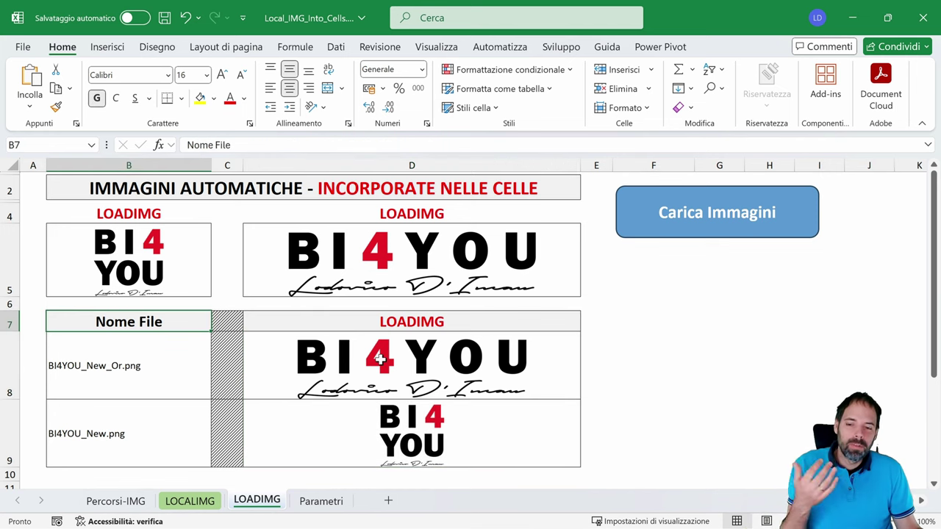
pyautogui.click(335, 507)
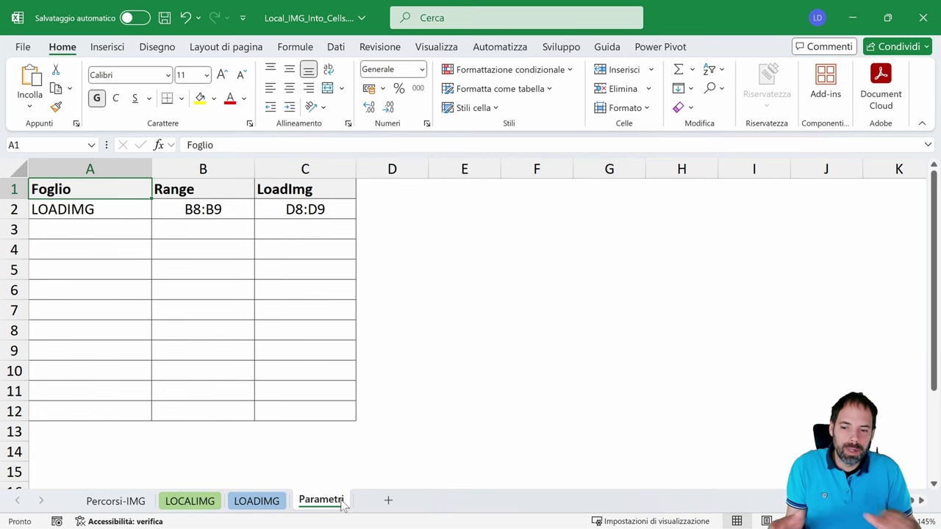
# Dismiss the Parametri tab menu, select A2:A12 then A2, and return to LOADIMG
pyautogui.rightClick(343, 504)
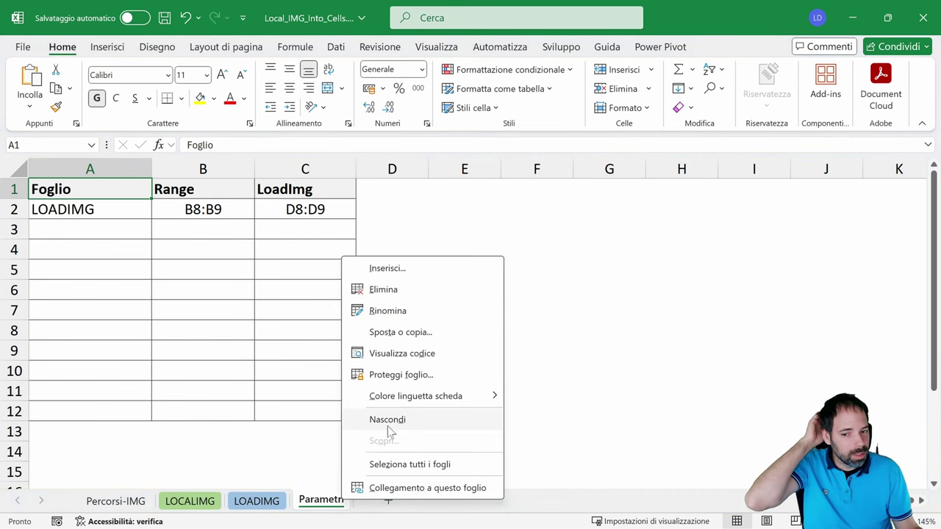
pyautogui.click(129, 269)
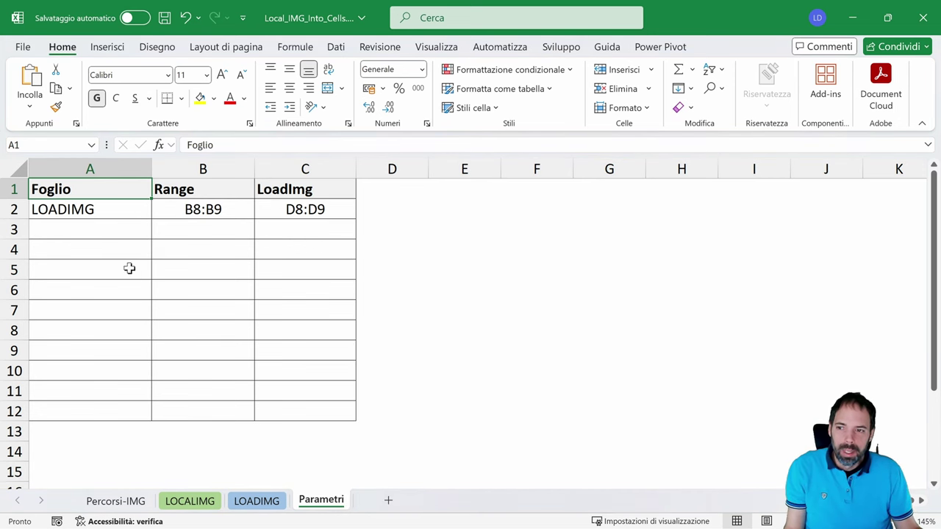
pyautogui.click(66, 209)
pyautogui.moveTo(76, 217); pyautogui.dragTo(66, 407)
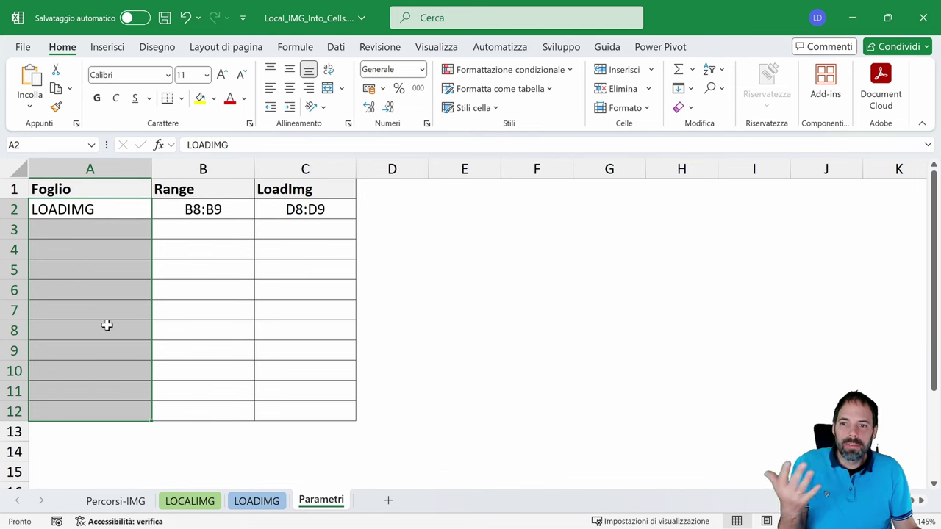
pyautogui.moveTo(96, 210); pyautogui.dragTo(96, 310)
pyautogui.click(96, 209)
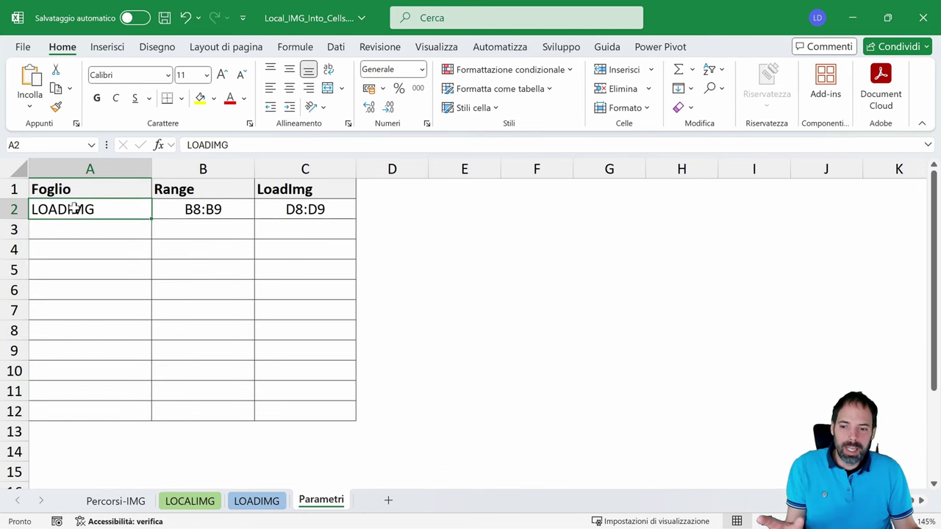
pyautogui.click(259, 505)
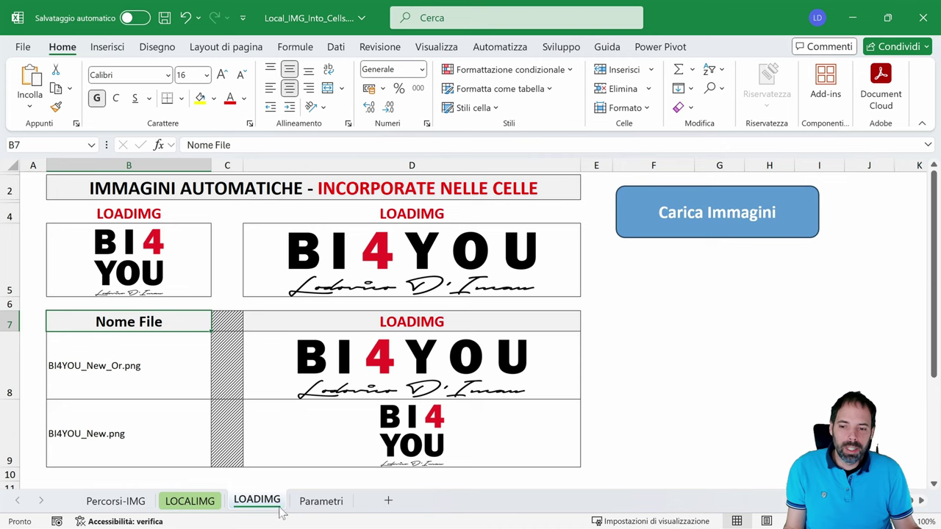
# Compare Parametri's Range B8:B9 and LoadImg D8:D9 values with LOADIMG's file name in B8
pyautogui.click(321, 501)
pyautogui.click(189, 208)
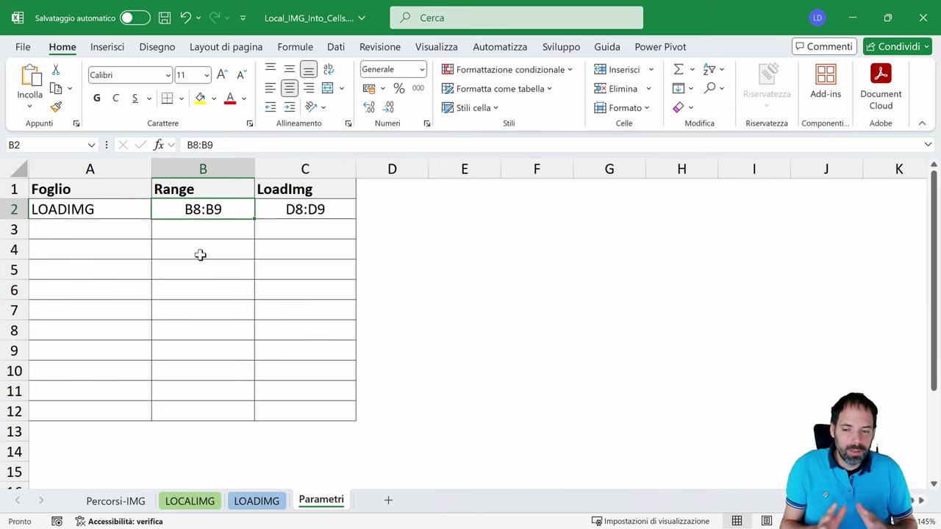
pyautogui.click(257, 500)
pyautogui.click(139, 388)
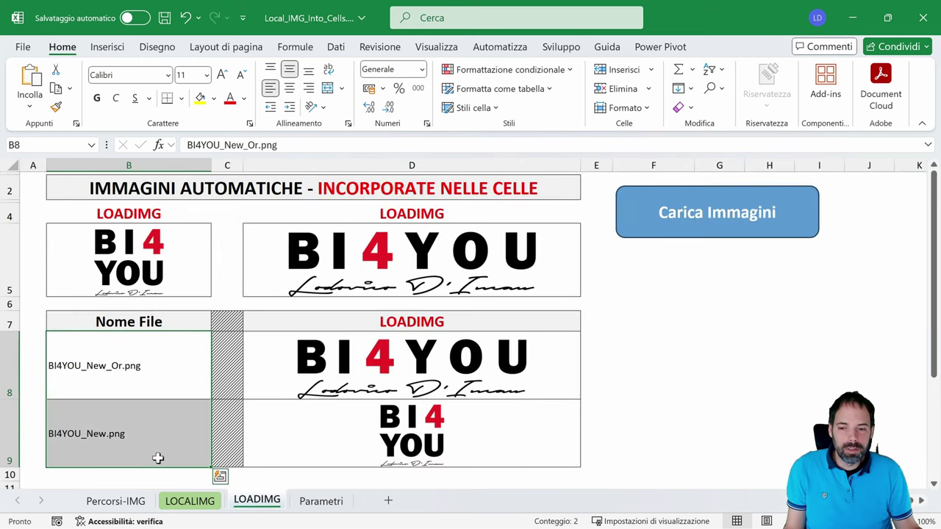
pyautogui.click(321, 500)
pyautogui.click(293, 209)
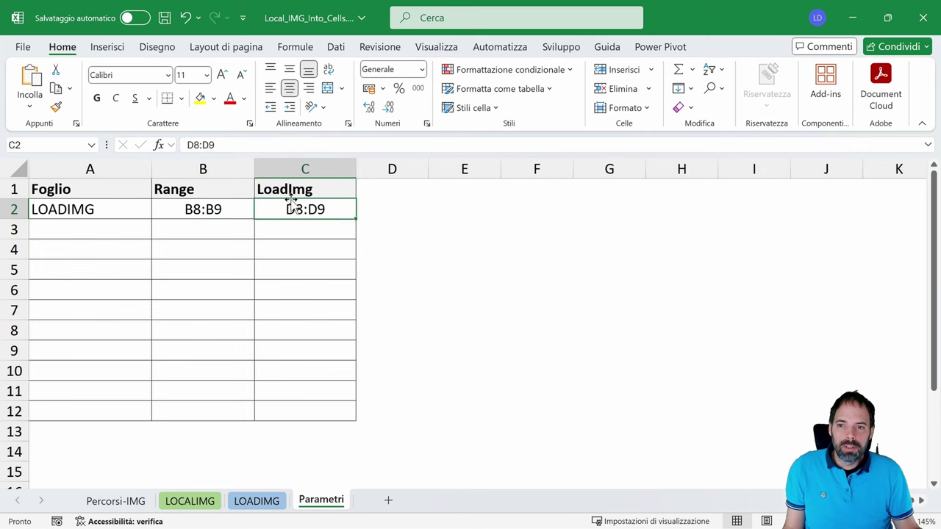
pyautogui.press('Up')
pyautogui.click(308, 209)
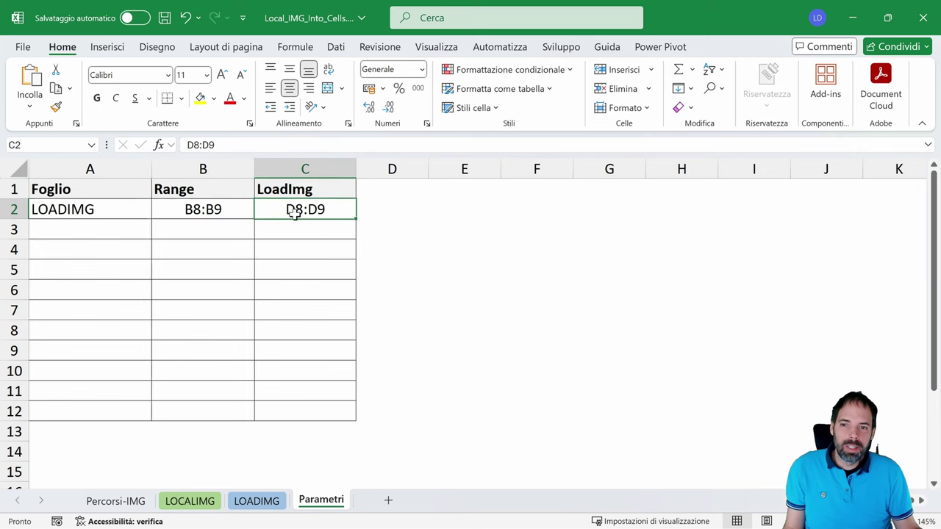
# Check LOADIMG's logo cells D8:D9 and file names B8:B9, then select Parametri's A2:C2
pyautogui.click(257, 501)
pyautogui.moveTo(454, 371); pyautogui.dragTo(452, 421)
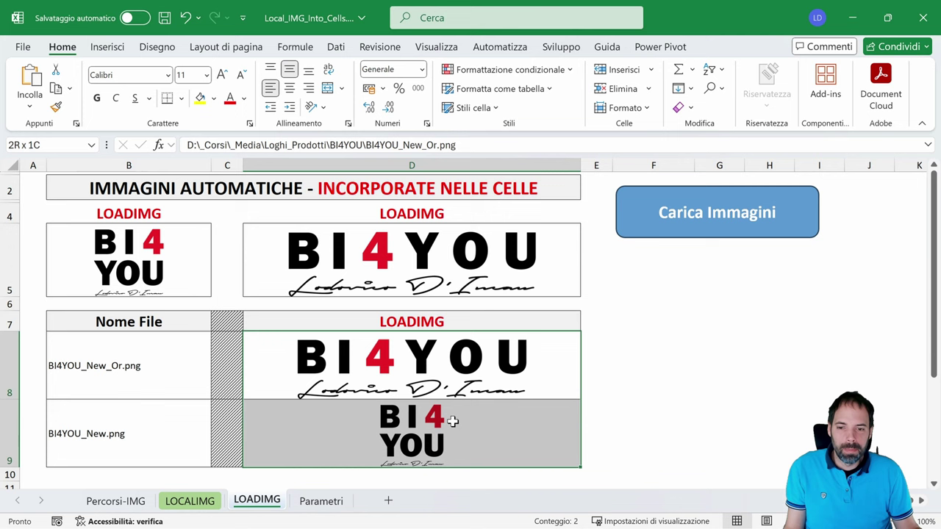
pyautogui.click(225, 353)
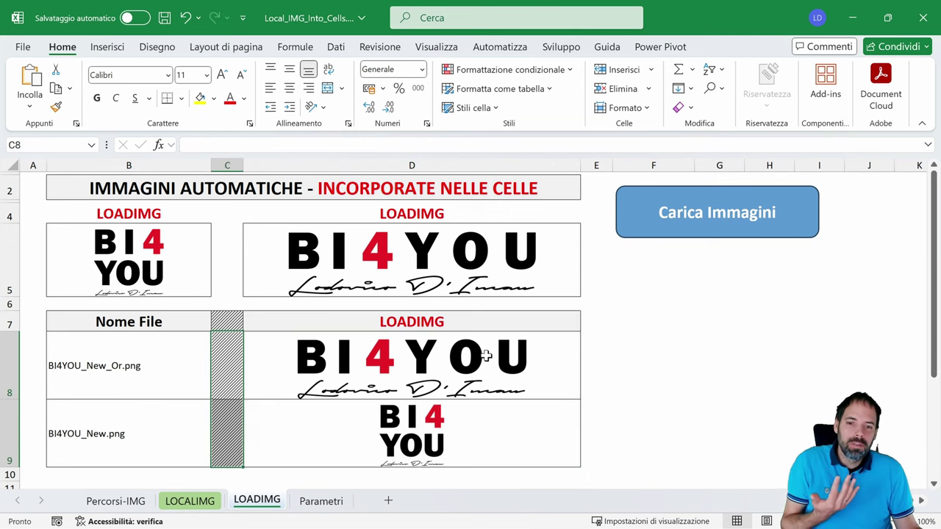
pyautogui.moveTo(483, 354); pyautogui.dragTo(484, 403)
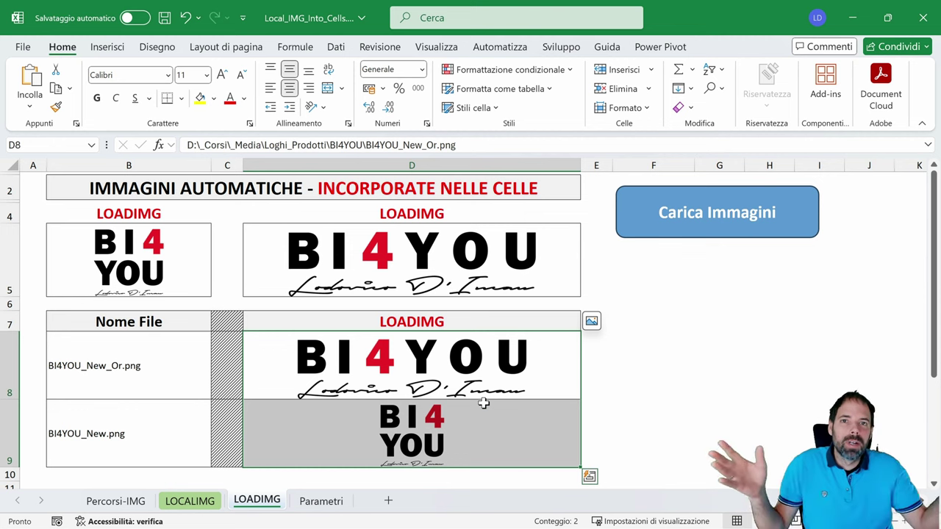
pyautogui.moveTo(464, 356); pyautogui.dragTo(454, 423)
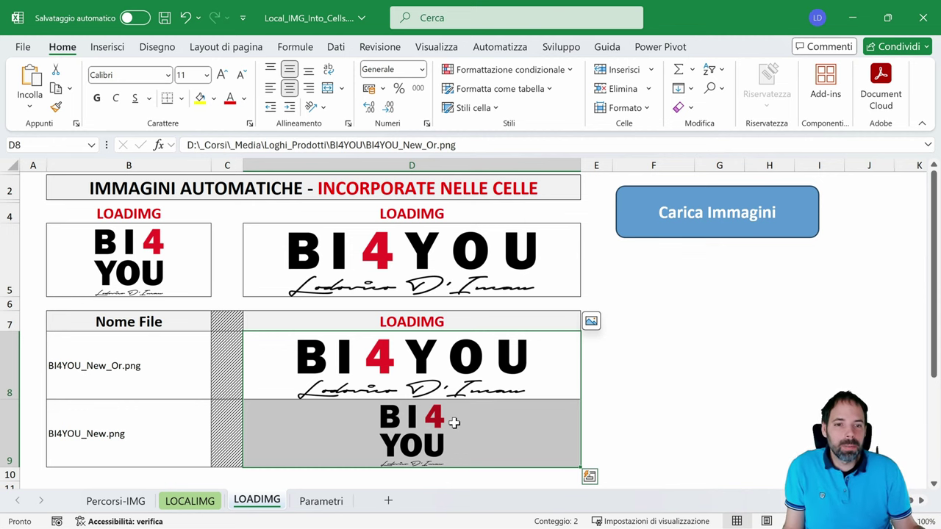
pyautogui.moveTo(669, 262); pyautogui.dragTo(667, 315)
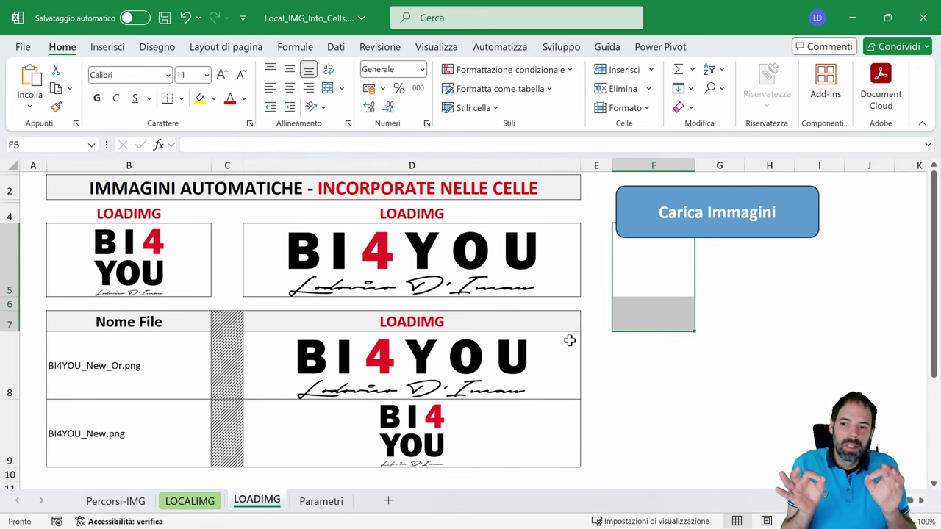
pyautogui.moveTo(129, 390); pyautogui.dragTo(129, 415)
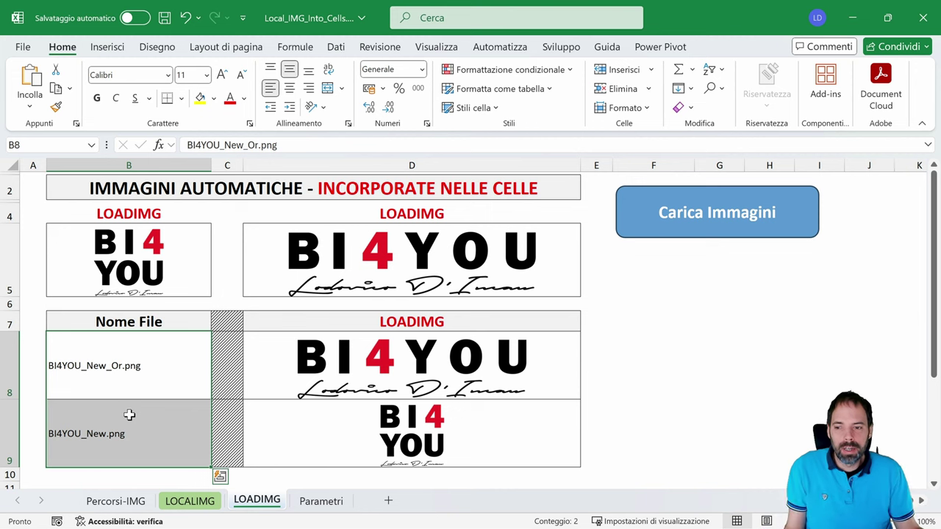
pyautogui.click(177, 323)
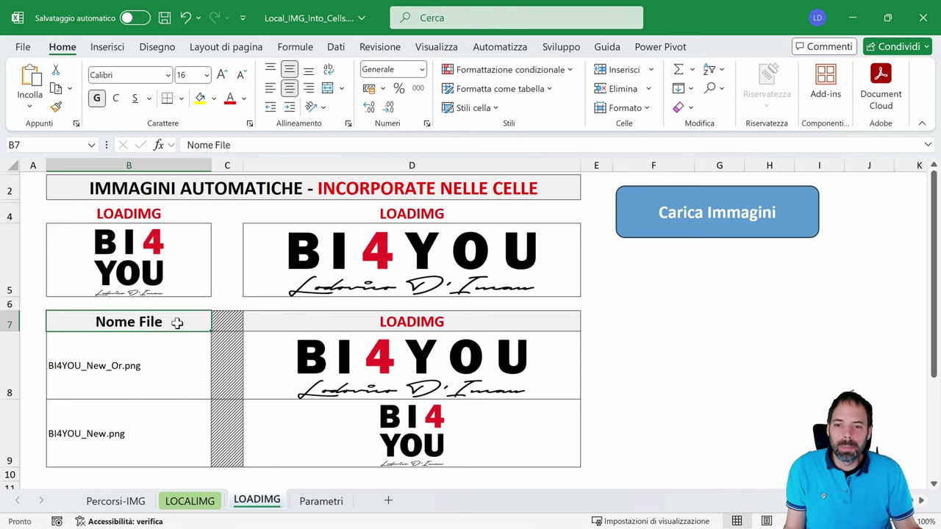
pyautogui.click(321, 501)
pyautogui.moveTo(63, 210); pyautogui.dragTo(275, 210)
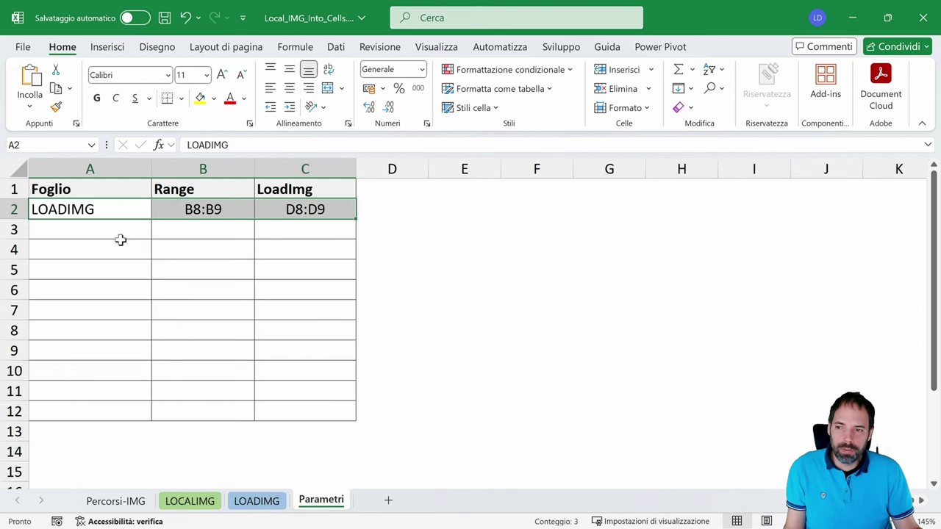
# Try filling the Parametri row 2 values down to row 9, then undo it
pyautogui.moveTo(356, 219); pyautogui.dragTo(349, 345)
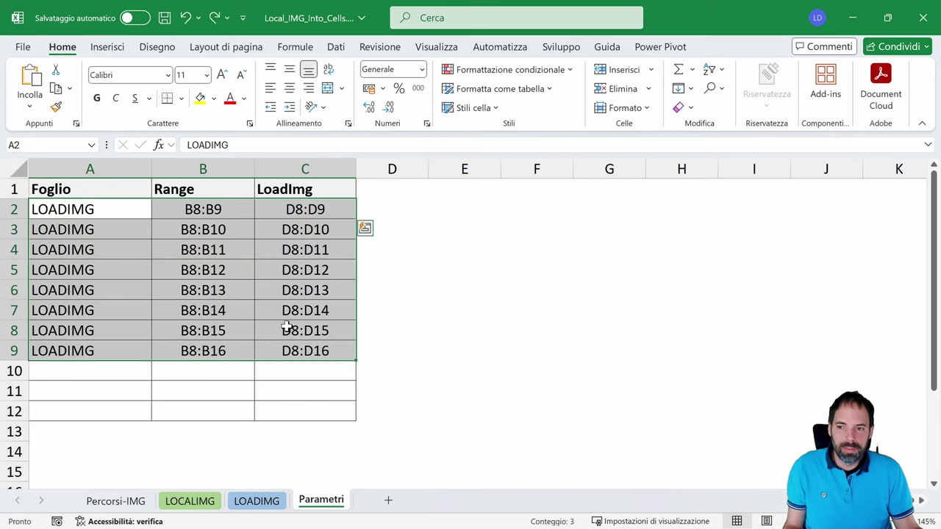
pyautogui.hotkey('ctrl', 'z')
pyautogui.hotkey('ctrl', 'z')
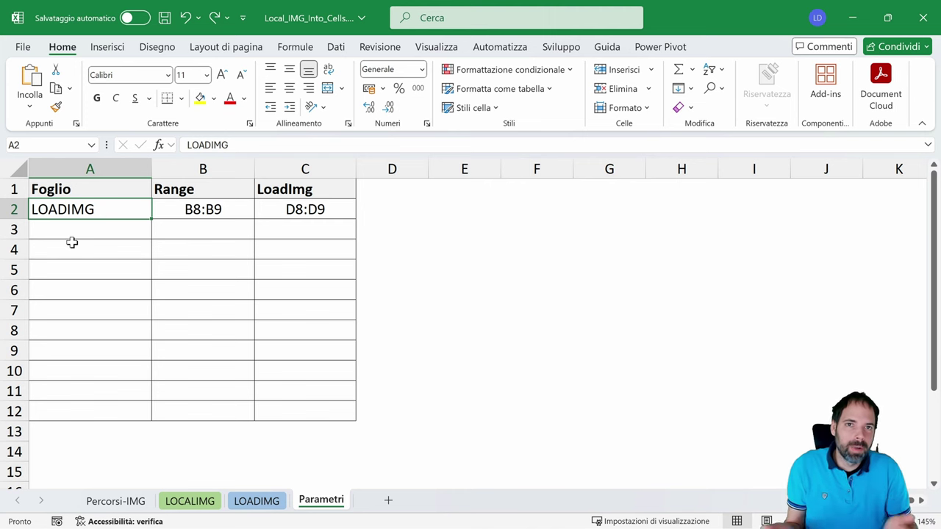
# On LOADIMG, draw a rounded rectangle shape below the Carica Immagini button
pyautogui.click(80, 190)
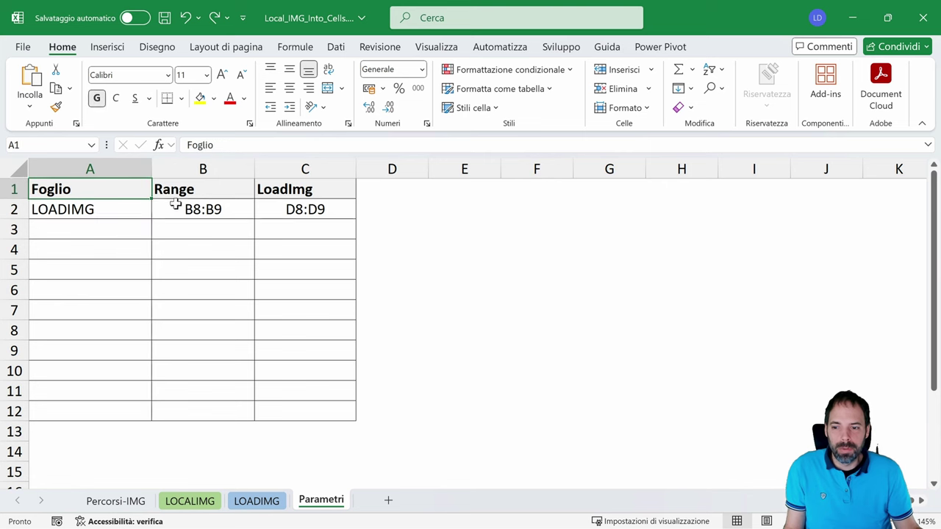
pyautogui.click(256, 500)
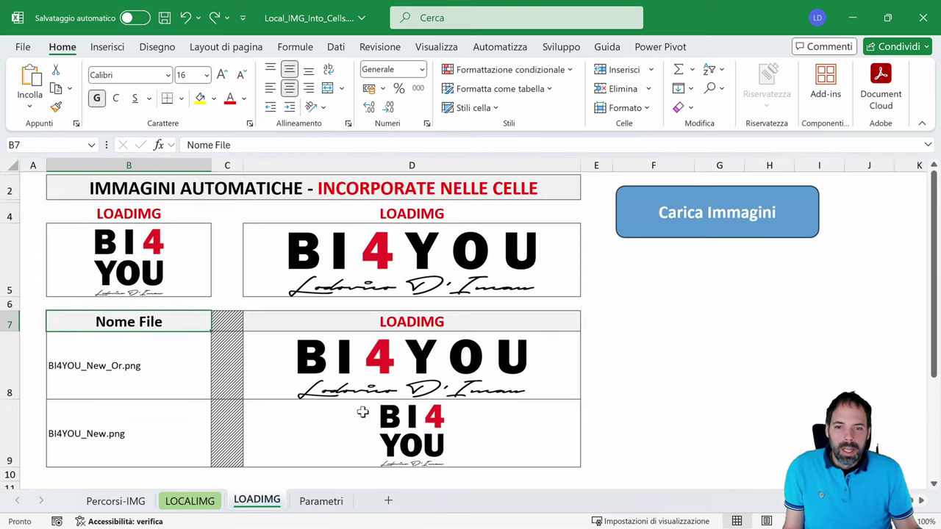
pyautogui.click(485, 376)
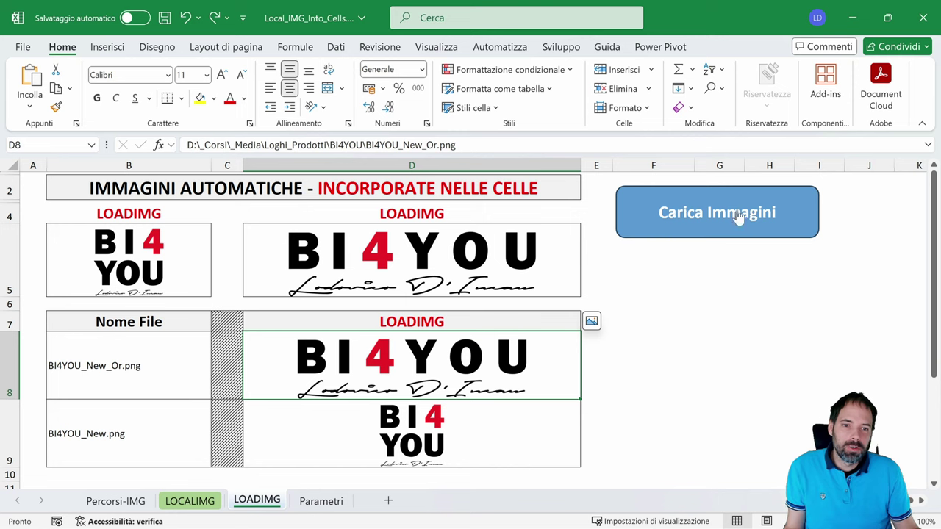
pyautogui.click(108, 47)
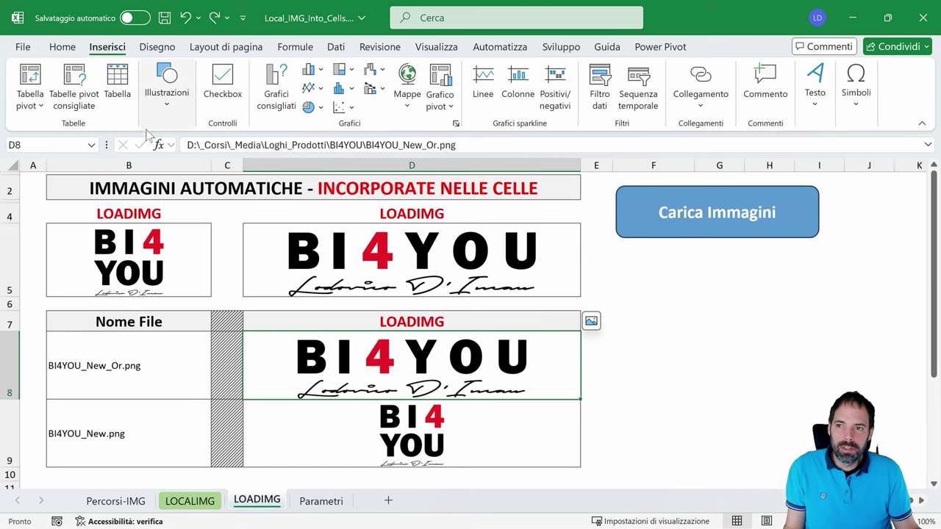
pyautogui.click(167, 88)
pyautogui.click(197, 164)
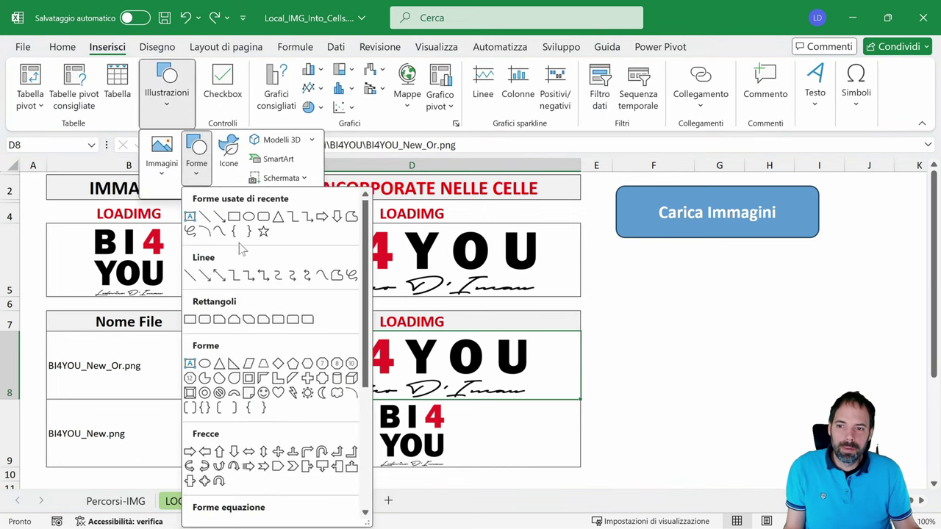
pyautogui.click(207, 321)
pyautogui.moveTo(624, 258); pyautogui.dragTo(822, 325)
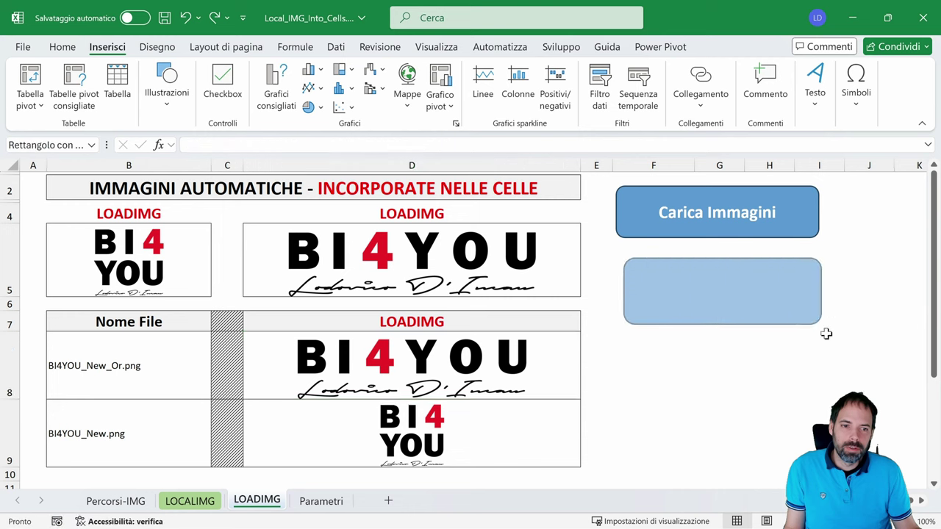
# Type placeholder text 'fdgsfsdfgsdf' into the shape, centred, enlarged and bold
pyautogui.rightClick(694, 317)
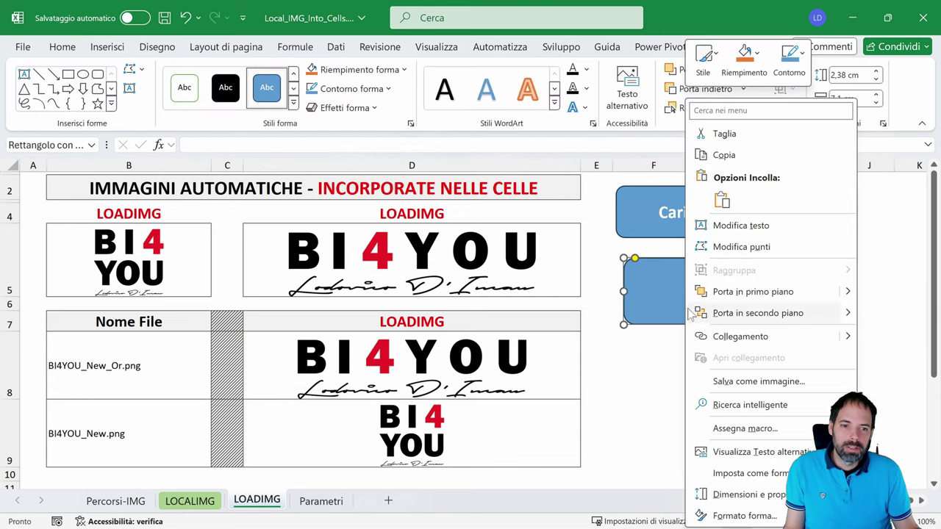
pyautogui.click(746, 223)
pyautogui.write('fdgsfsdfgsdf')
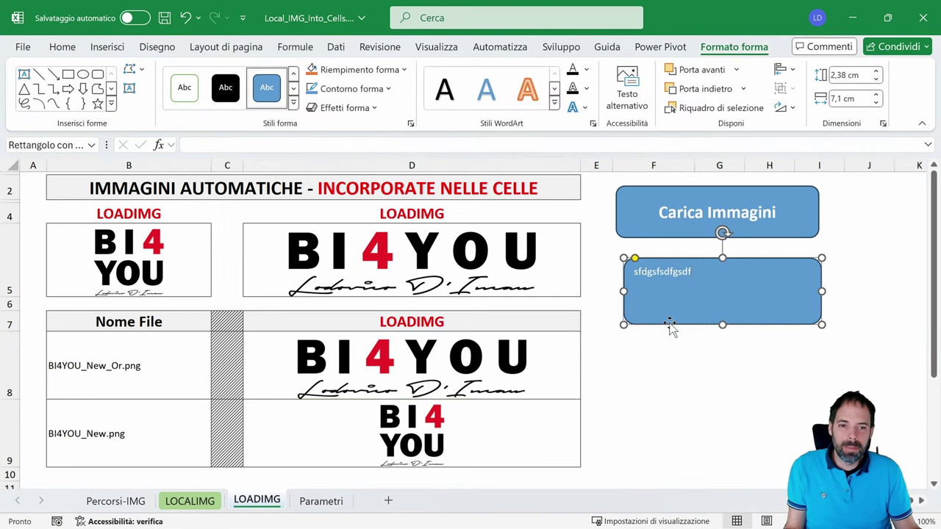
pyautogui.click(63, 46)
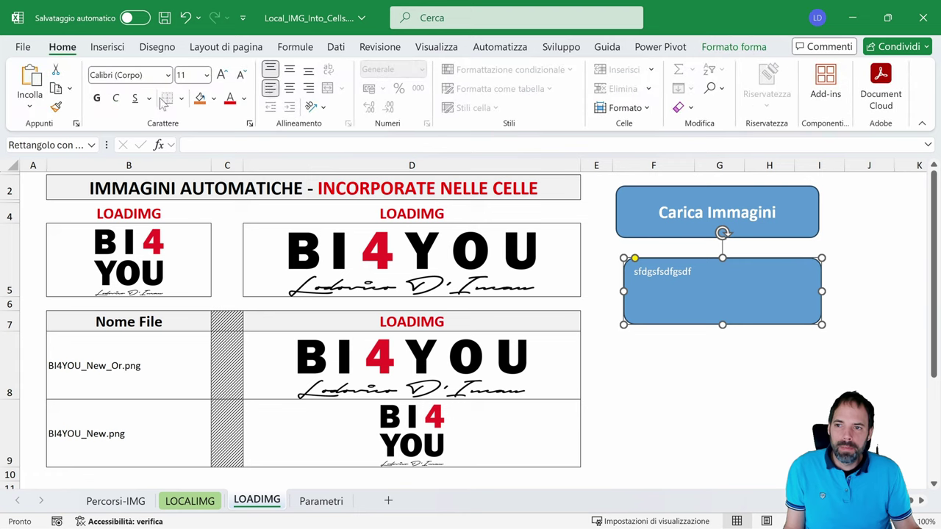
pyautogui.click(289, 69)
pyautogui.click(289, 88)
pyautogui.click(221, 74)
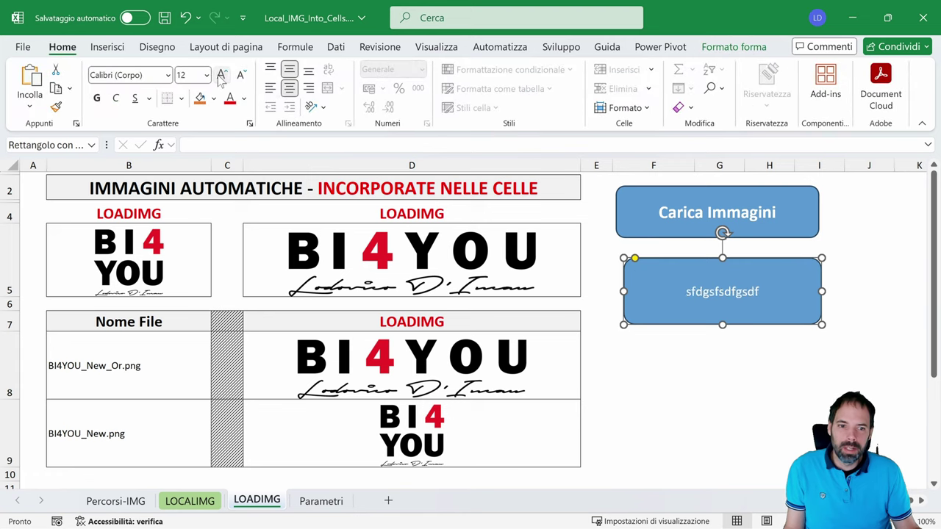
pyautogui.click(222, 74)
pyautogui.click(221, 74)
pyautogui.click(221, 74)
pyautogui.click(97, 99)
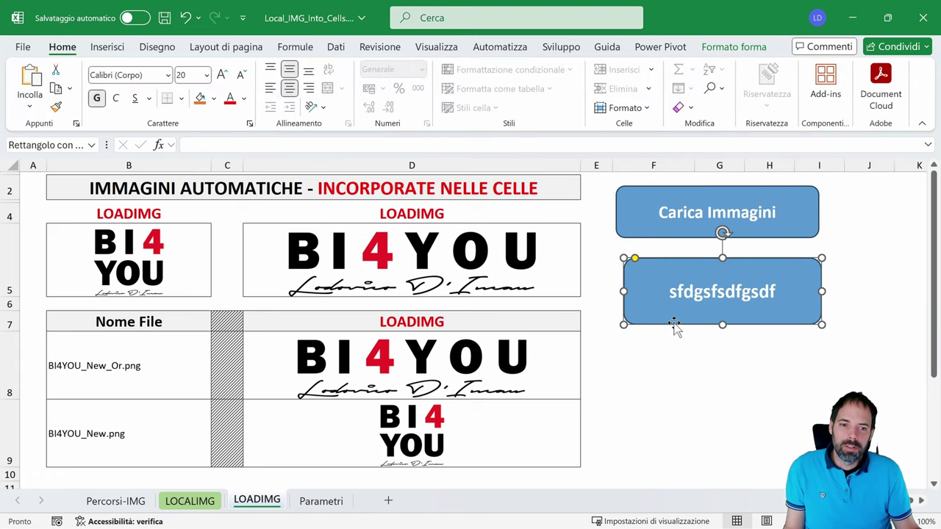
# Assign the Local_IMG_Into_Cells macro to the rounded rectangle shape
pyautogui.rightClick(675, 326)
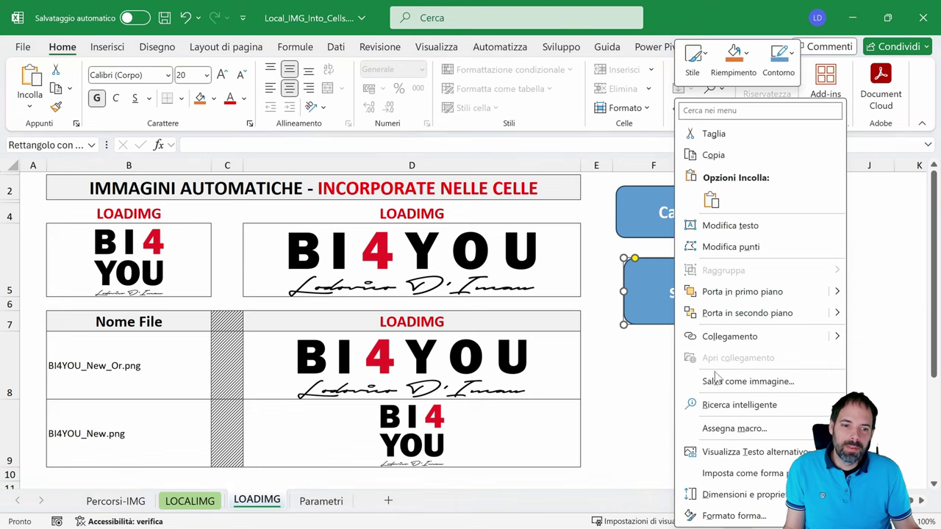
pyautogui.click(734, 428)
pyautogui.click(651, 291)
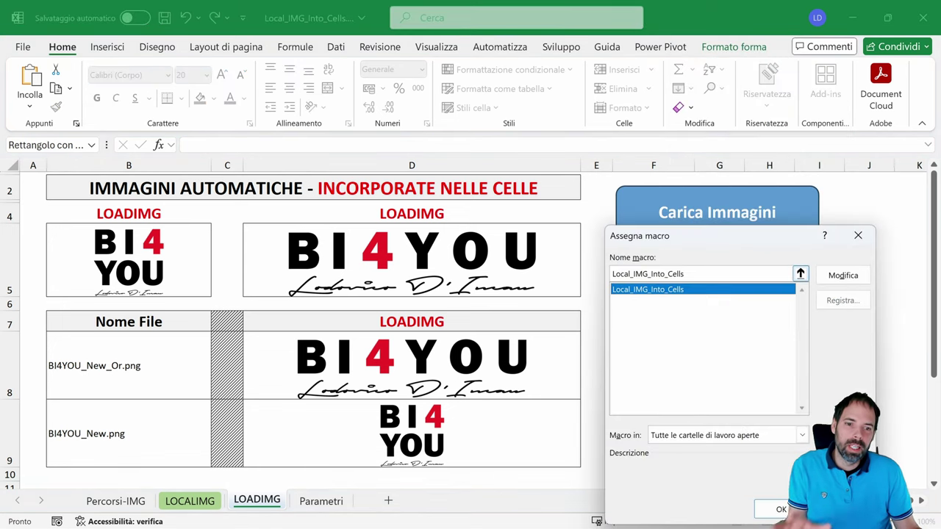
pyautogui.click(779, 510)
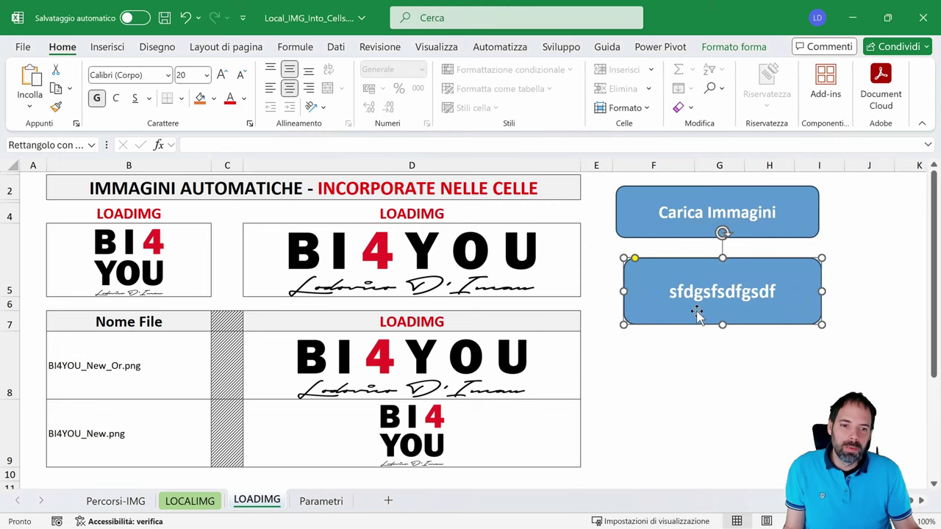
pyautogui.click(700, 378)
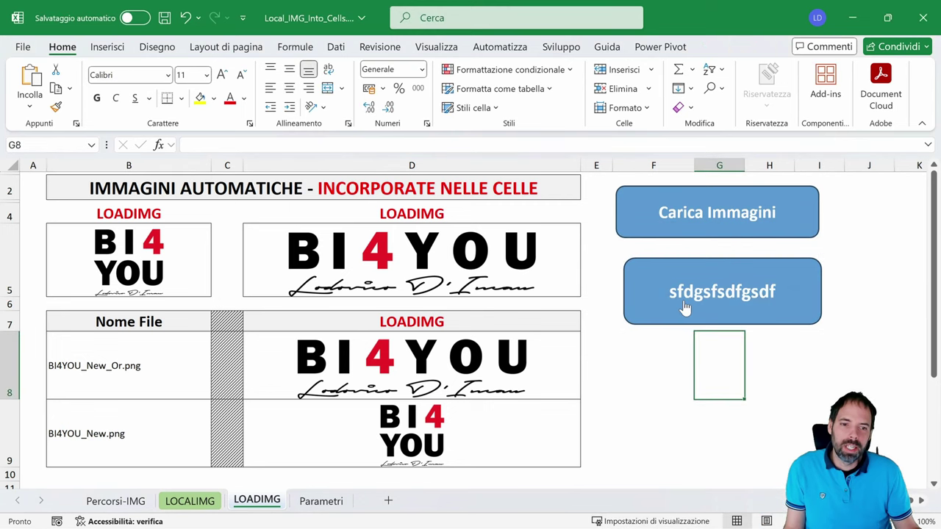
pyautogui.click(428, 419)
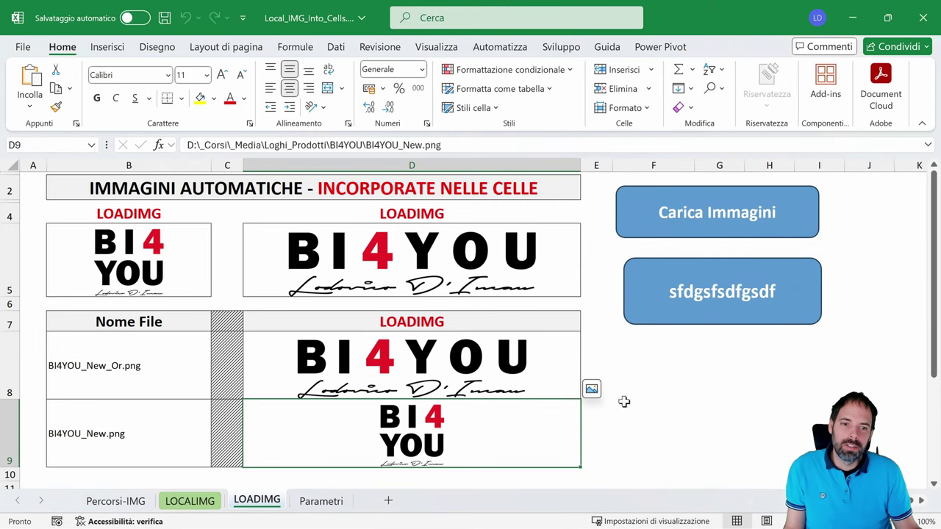
# Cut the placeholder rounded rectangle off the LOADIMG sheet
pyautogui.rightClick(691, 321)
pyautogui.click(760, 135)
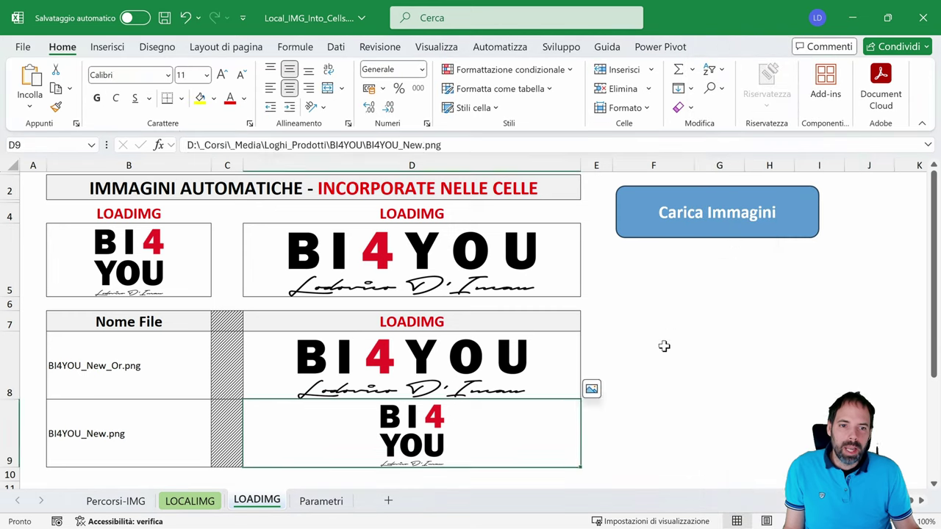
pyautogui.click(664, 346)
pyautogui.click(663, 263)
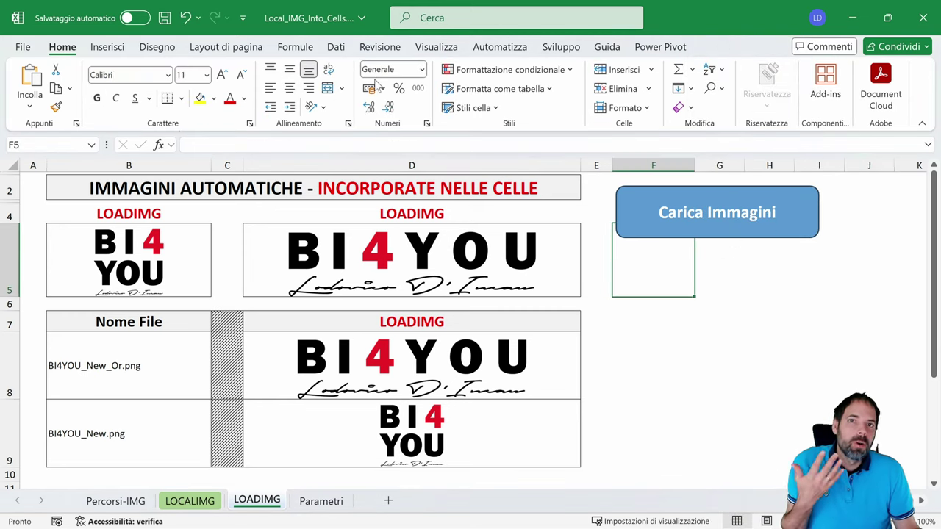
# Show the Sviluppo developer tools and launch the Visual Basic editor from them
pyautogui.click(561, 47)
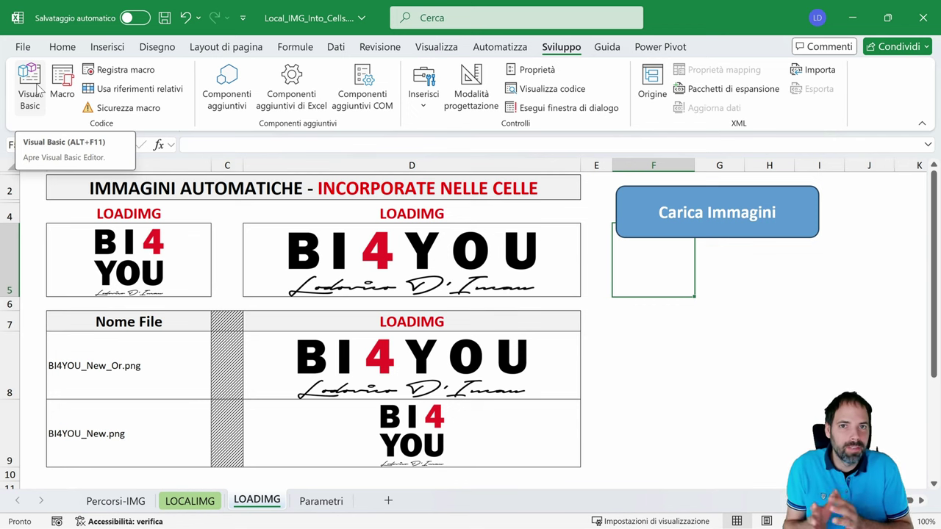
pyautogui.click(41, 88)
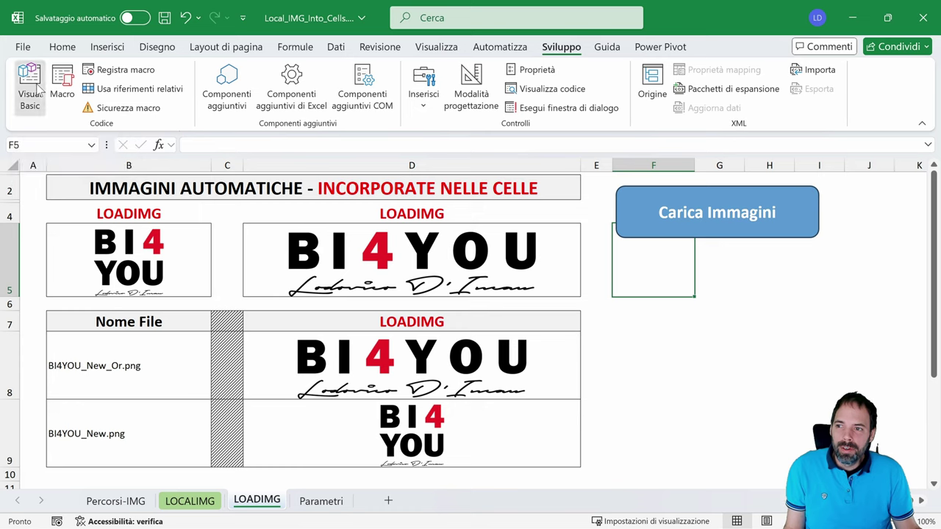
# Maximize the VBA editor and open the Update module's code from the Moduli folder
pyautogui.doubleClick(631, 46)
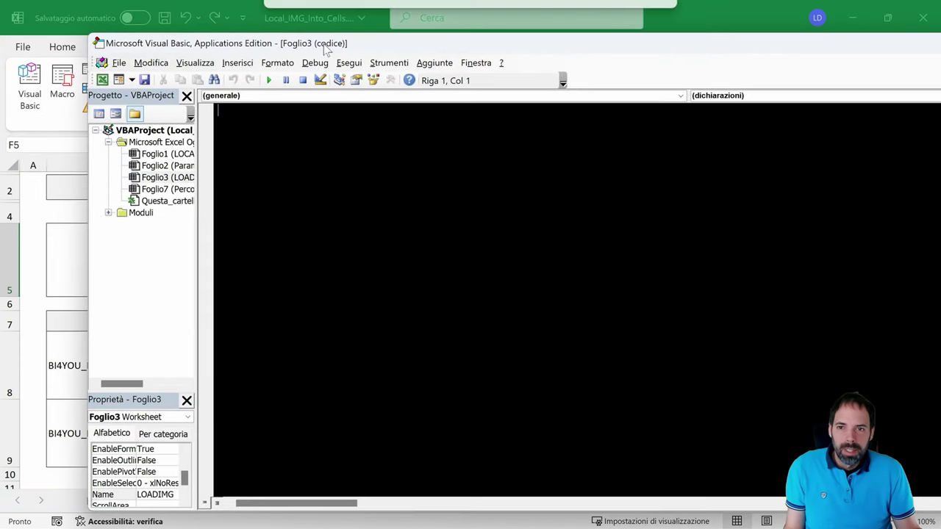
pyautogui.click(21, 105)
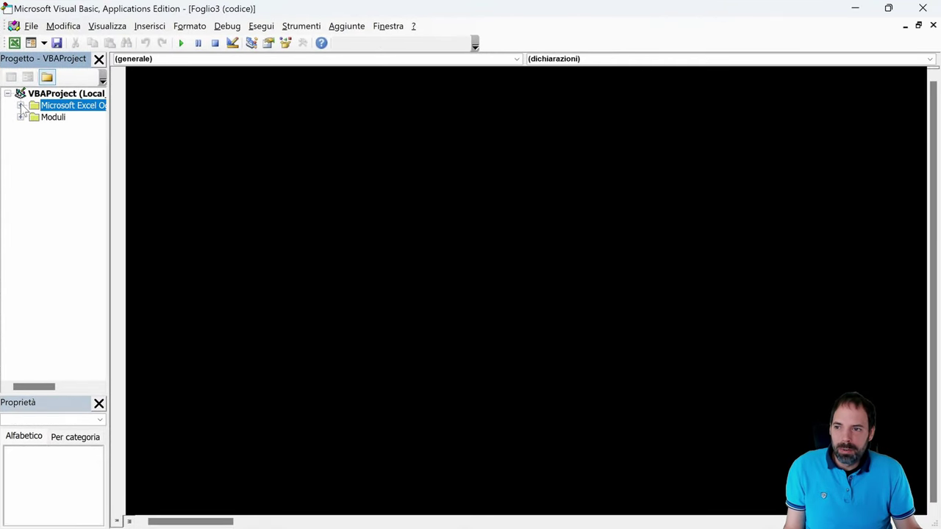
pyautogui.click(20, 117)
pyautogui.doubleClick(66, 131)
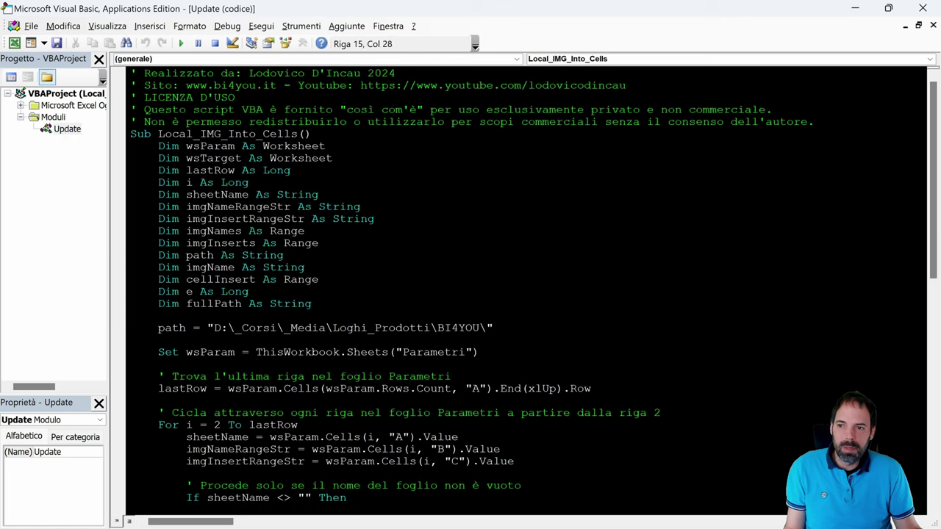
# Highlight the Sub Local_IMG_Into_Cells name, the Dim declarations and the image folder path string
pyautogui.doubleClick(137, 135)
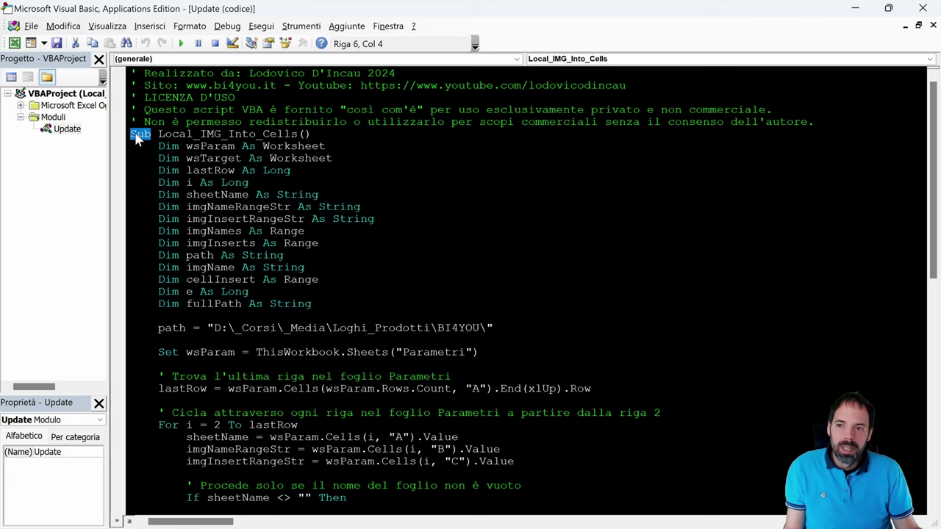
pyautogui.moveTo(158, 134); pyautogui.dragTo(284, 133)
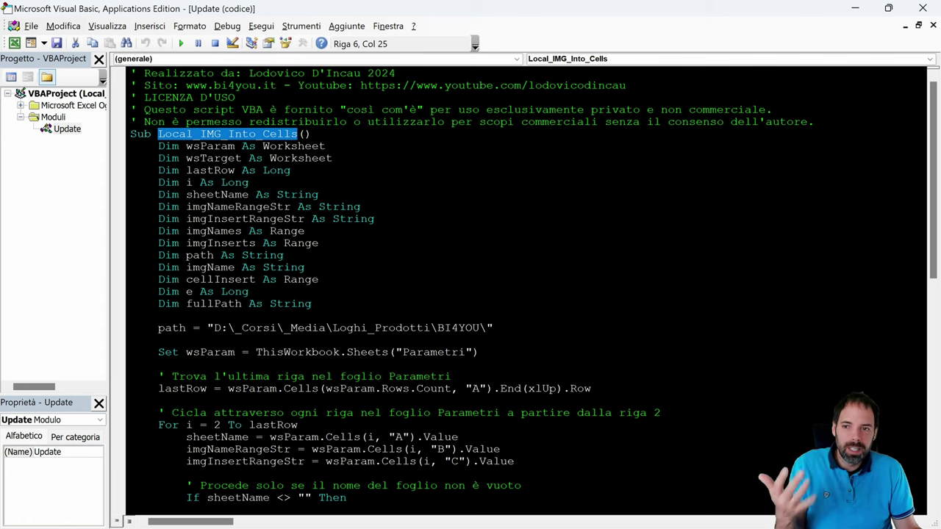
pyautogui.click(318, 242)
pyautogui.moveTo(312, 304); pyautogui.dragTo(130, 146)
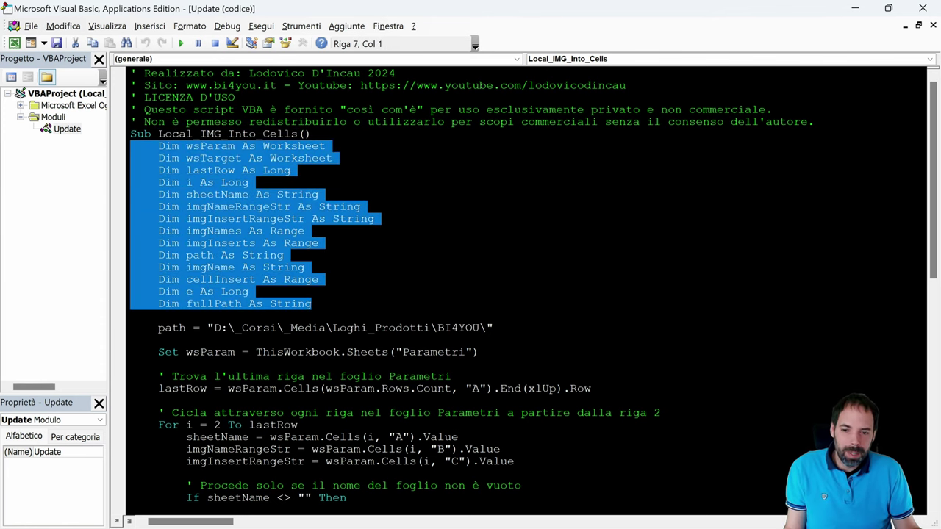
pyautogui.click(309, 255)
pyautogui.scroll(-4, 353, 265)
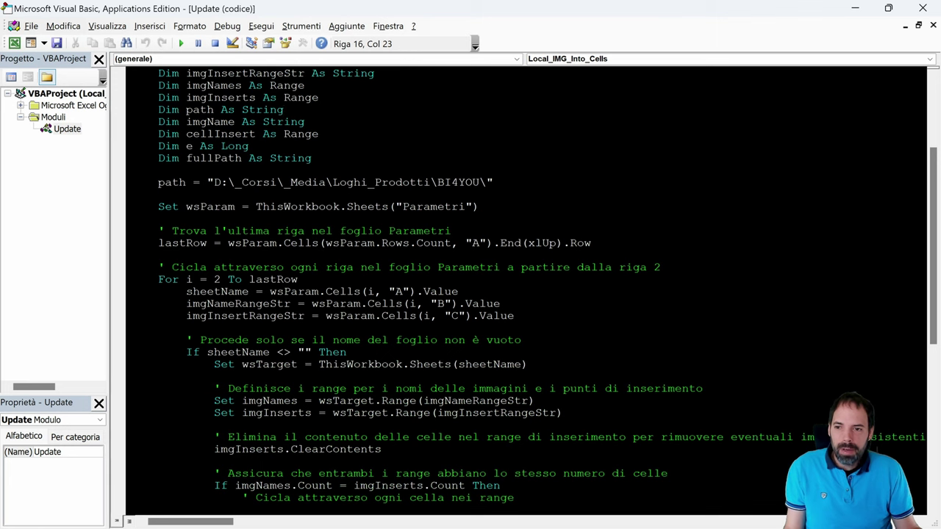
pyautogui.doubleClick(171, 182)
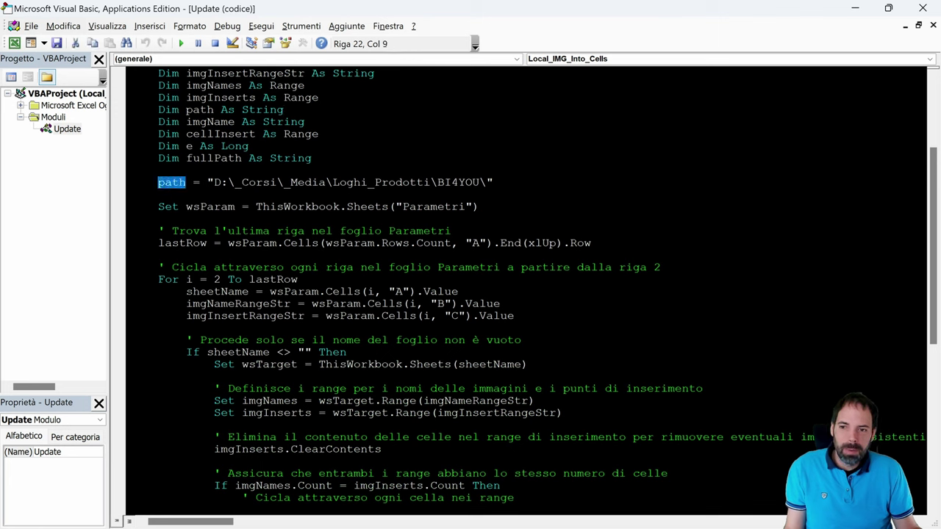
pyautogui.moveTo(214, 182); pyautogui.dragTo(485, 185)
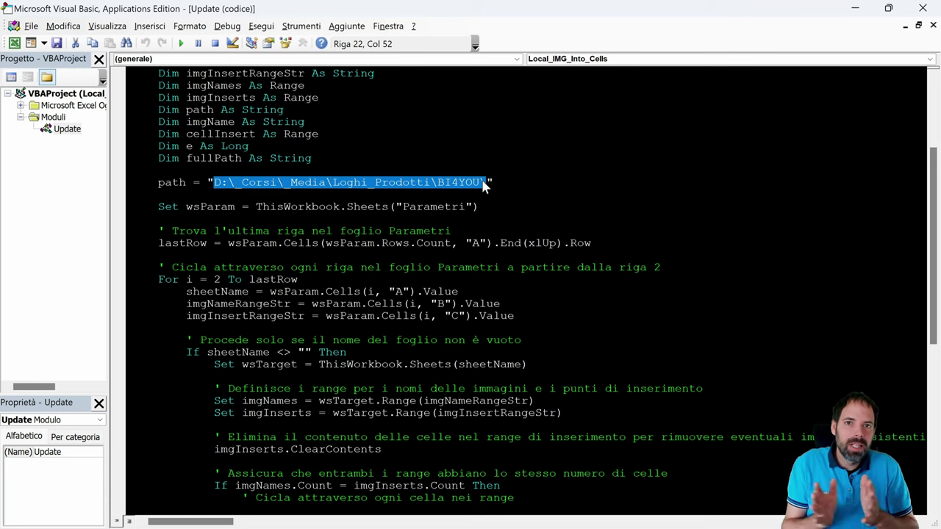
pyautogui.click(487, 182)
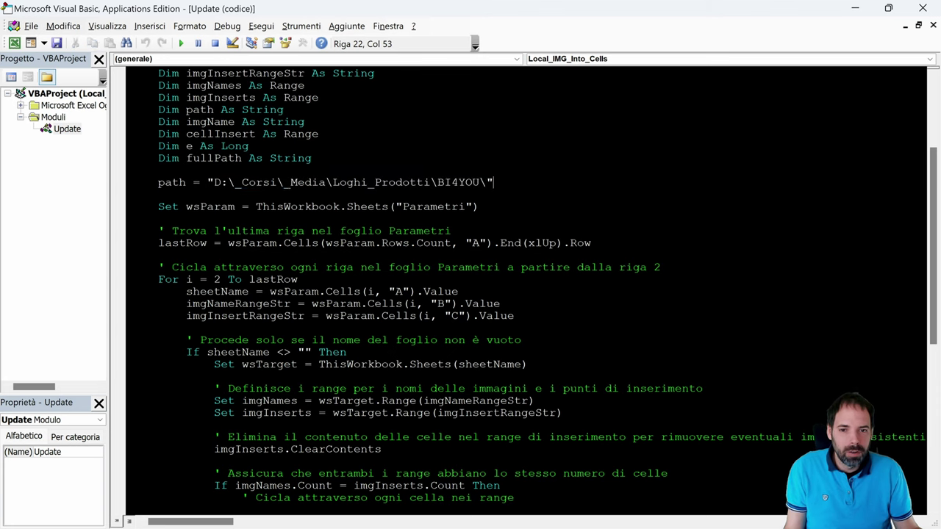
# In Excel's Parametri sheet, review the LOADIMG row A2:C2, empty row A3:C3 and empty column D
pyautogui.moveTo(534, 516)
pyautogui.click(492, 426)
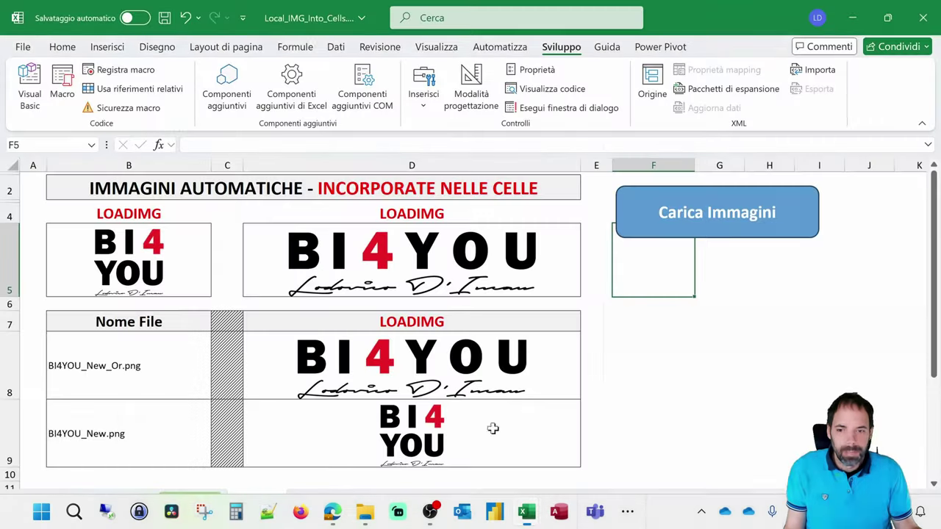
pyautogui.click(320, 500)
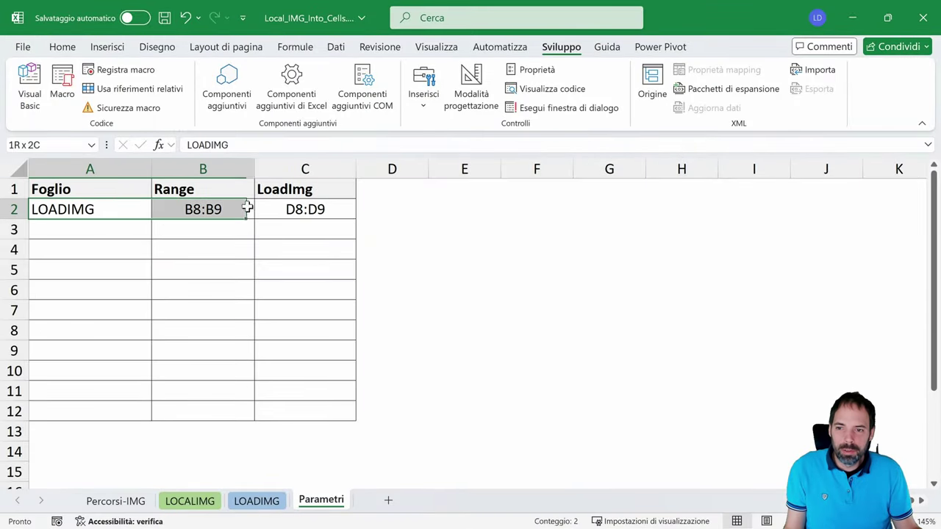
pyautogui.moveTo(68, 206); pyautogui.dragTo(288, 207)
pyautogui.moveTo(132, 229); pyautogui.dragTo(317, 234)
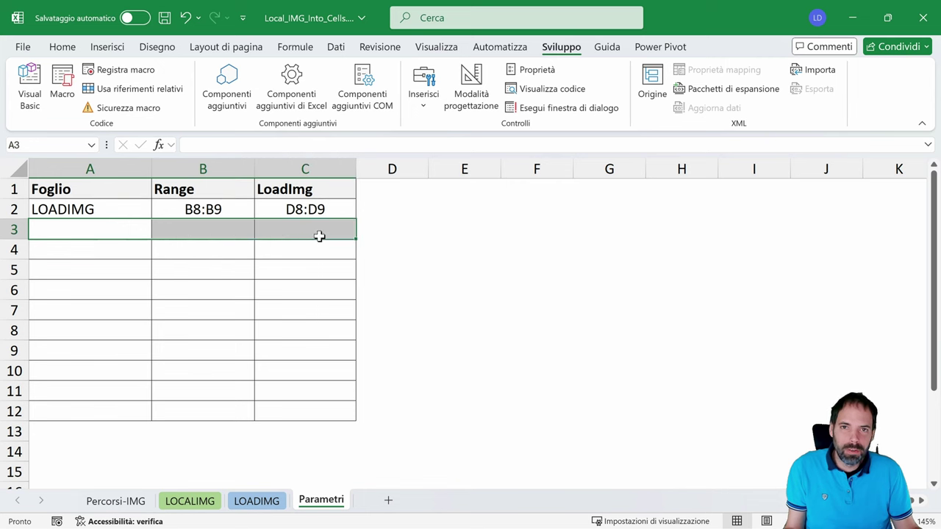
pyautogui.click(393, 163)
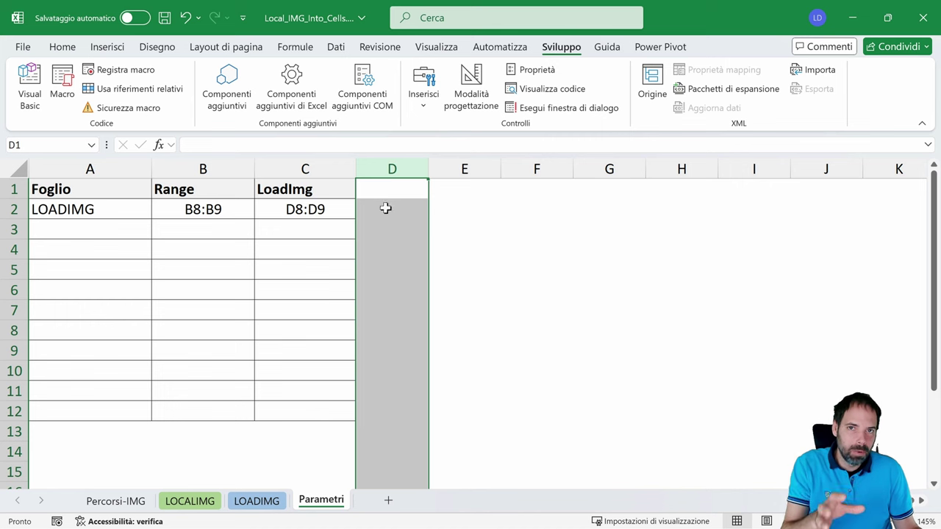
pyautogui.click(105, 192)
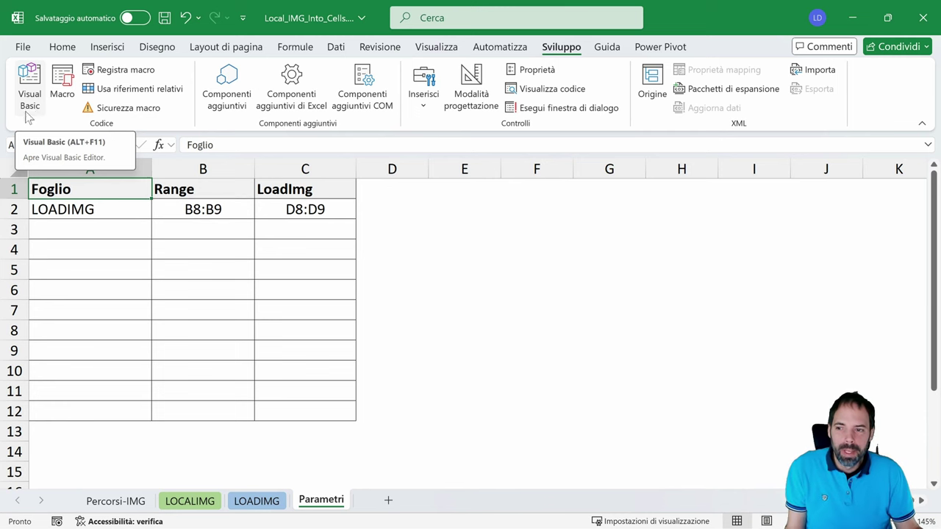
# Go from LOCALIMG to the LOADIMG sheet and review the image folder path string in Visual Basic
pyautogui.click(189, 501)
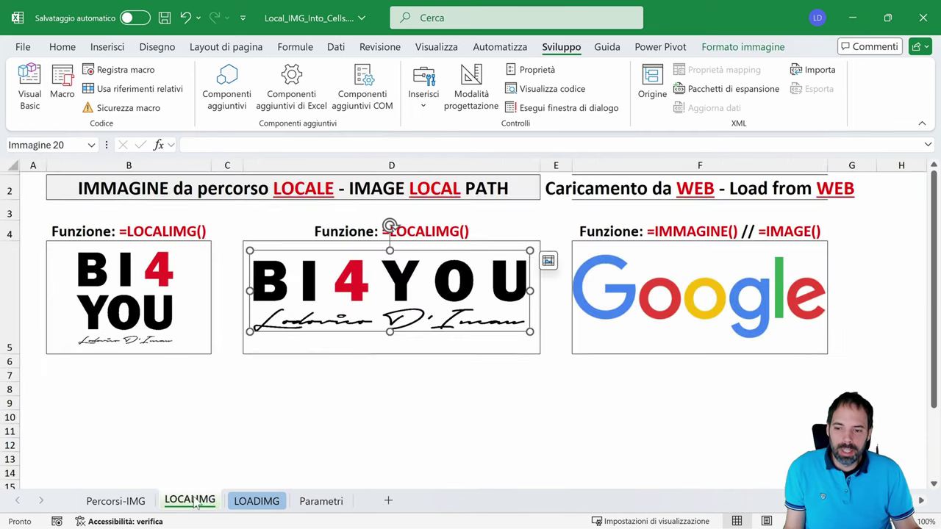
pyautogui.click(256, 501)
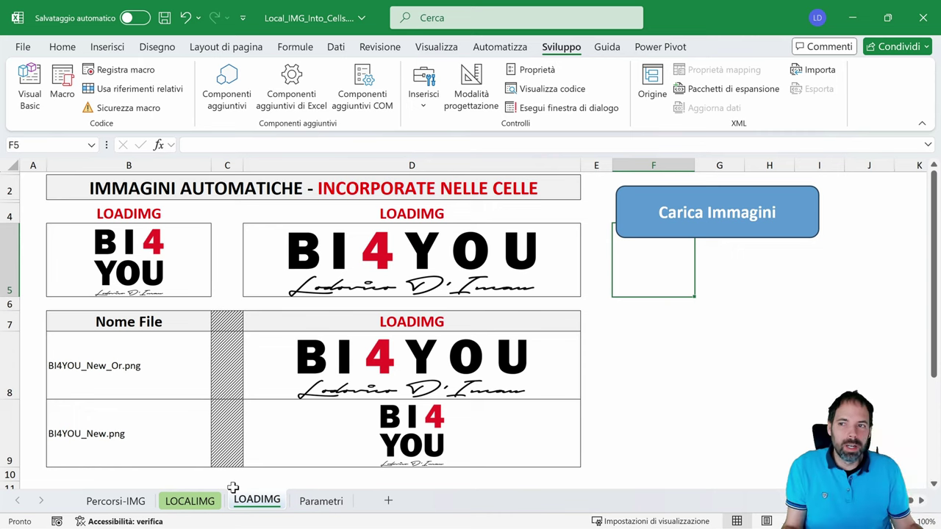
pyautogui.click(29, 92)
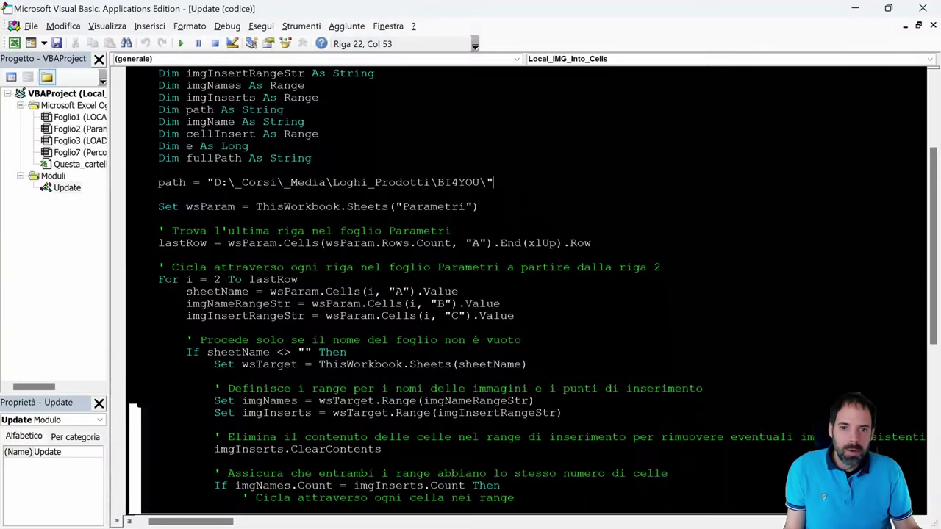
pyautogui.moveTo(486, 183); pyautogui.dragTo(214, 182)
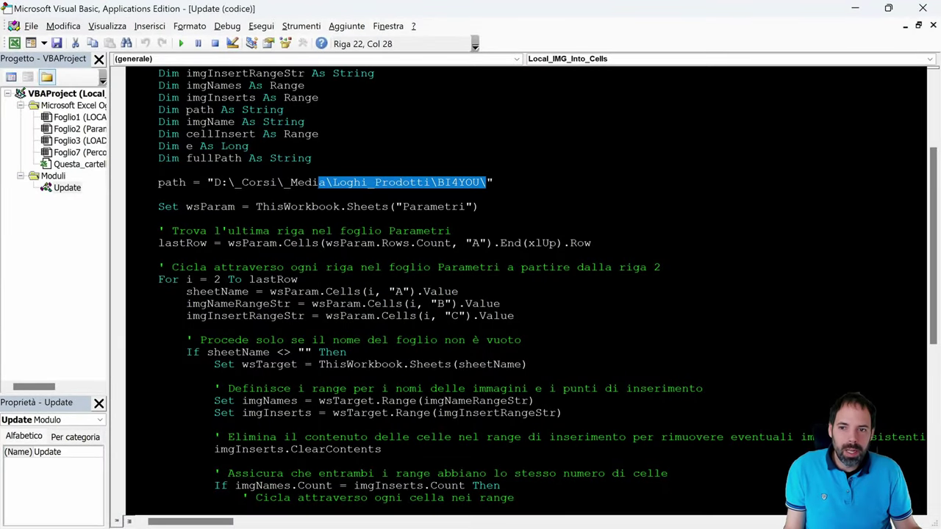
pyautogui.click(486, 183)
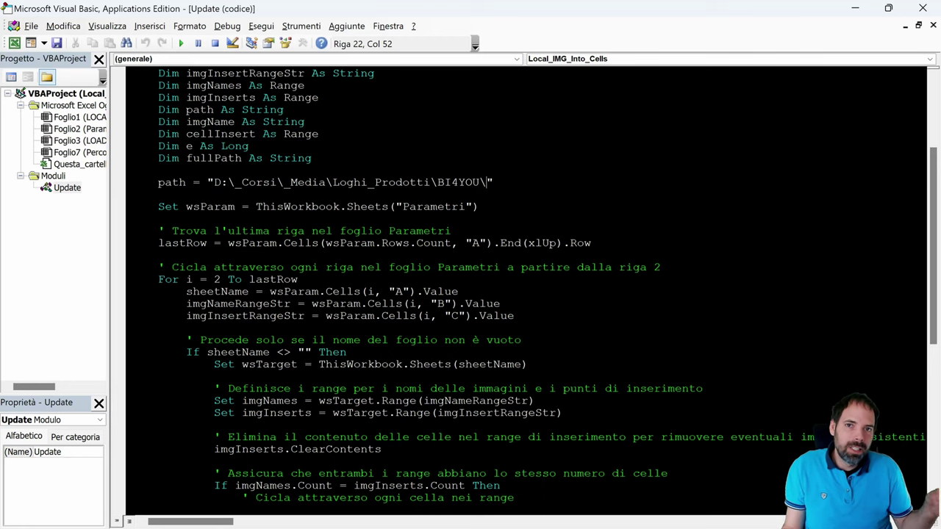
pyautogui.moveTo(483, 183); pyautogui.dragTo(214, 183)
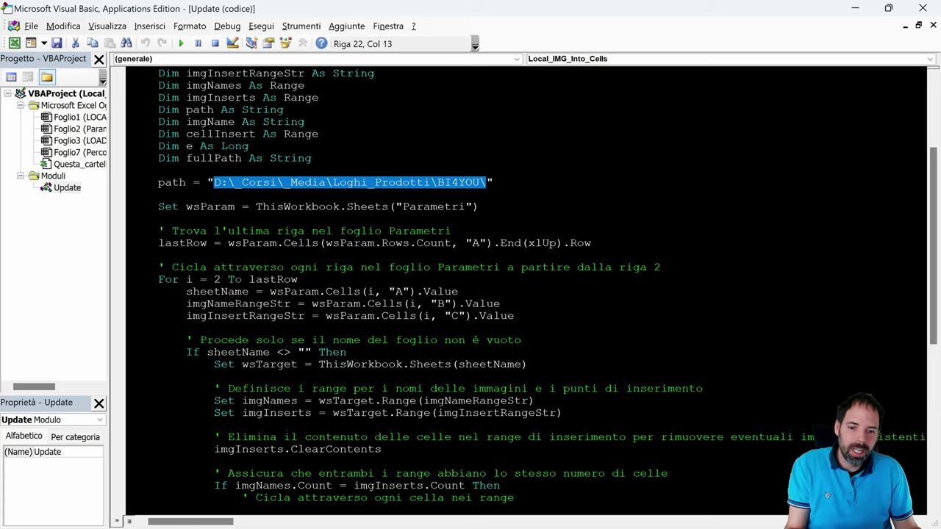
# Bring Excel back and select the file-name cells B8 and B9
pyautogui.moveTo(527, 511)
pyautogui.click(453, 437)
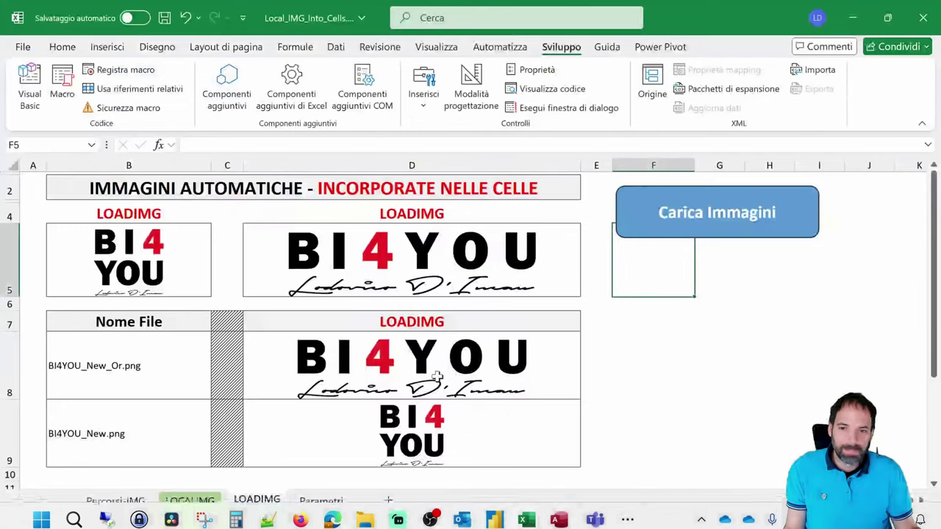
pyautogui.click(110, 381)
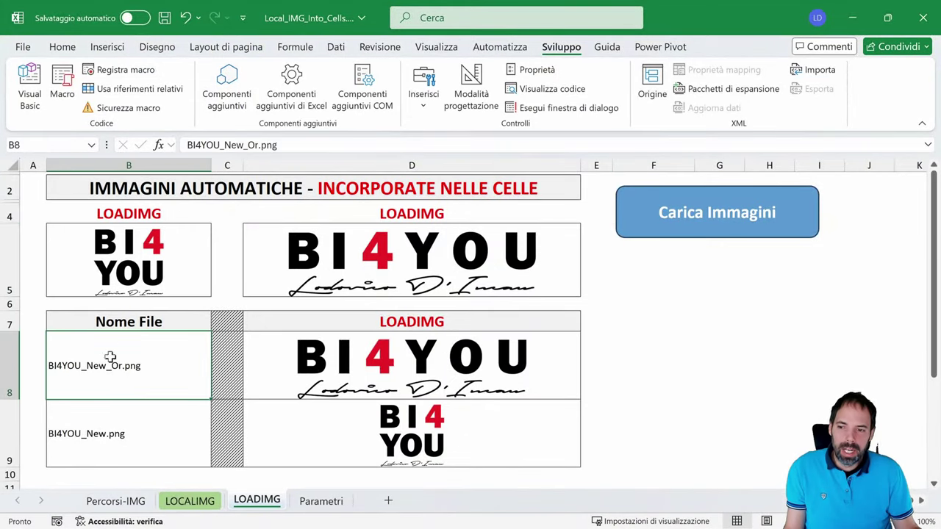
pyautogui.click(107, 425)
pyautogui.click(103, 422)
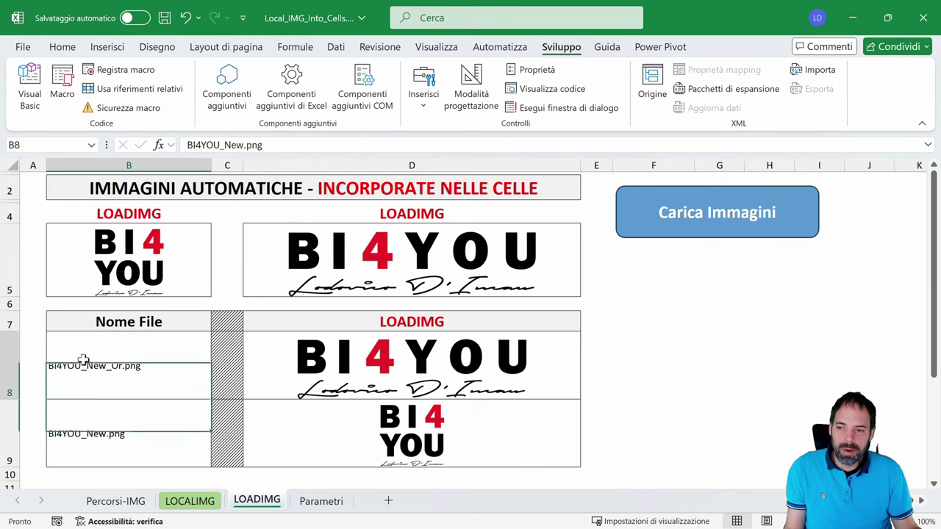
# Prefix the B8 and B9 file names with cartella1\ and cartella2\
pyautogui.doubleClick(161, 366)
pyautogui.press('Home')
pyautogui.write('cartell')
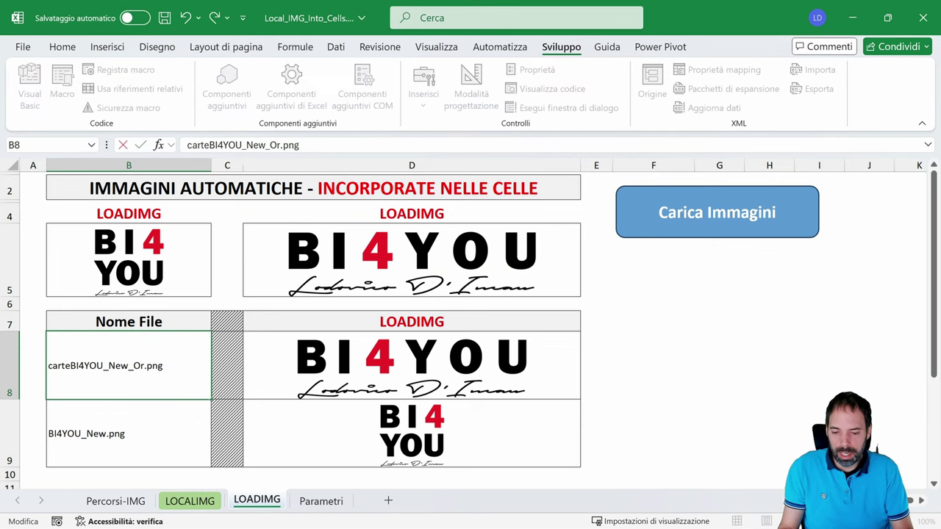
pyautogui.write('a\\')
pyautogui.write('1\\')
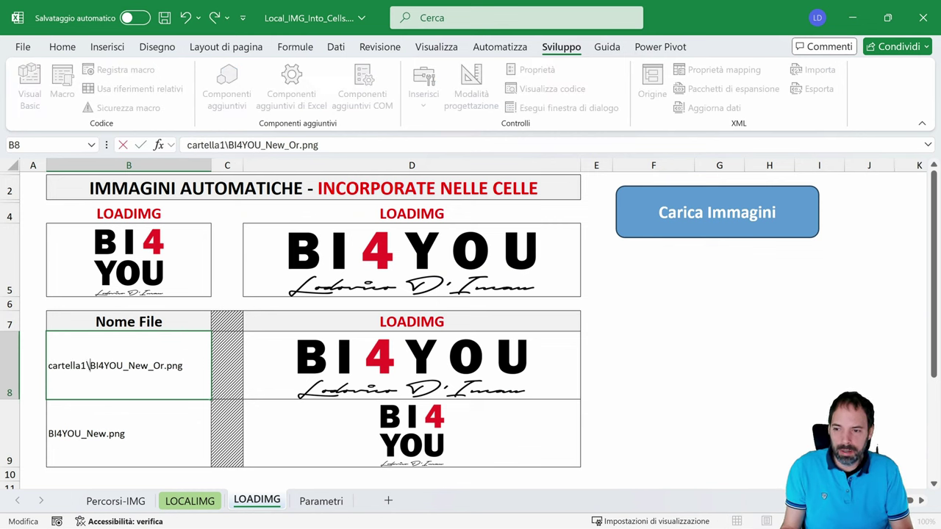
pyautogui.press('Return')
pyautogui.press('F2')
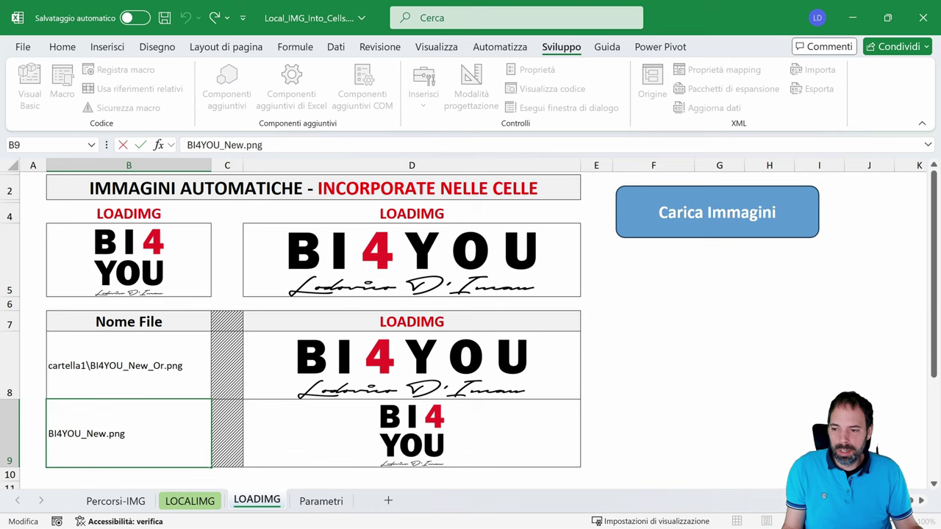
pyautogui.press('Home')
pyautogui.write('cartella2')
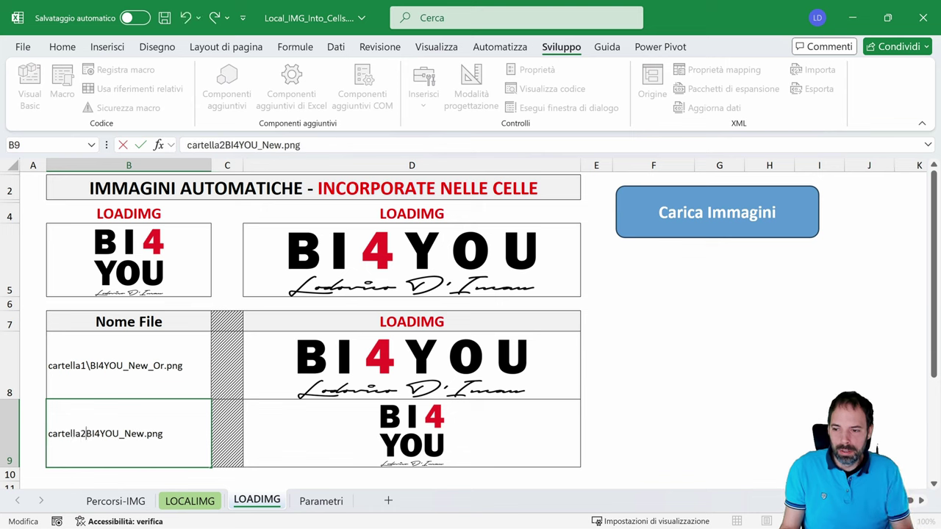
pyautogui.write('\\')
pyautogui.press('Return')
# Undo the folder prefix edits on B8:B9
pyautogui.moveTo(102, 371); pyautogui.dragTo(105, 410)
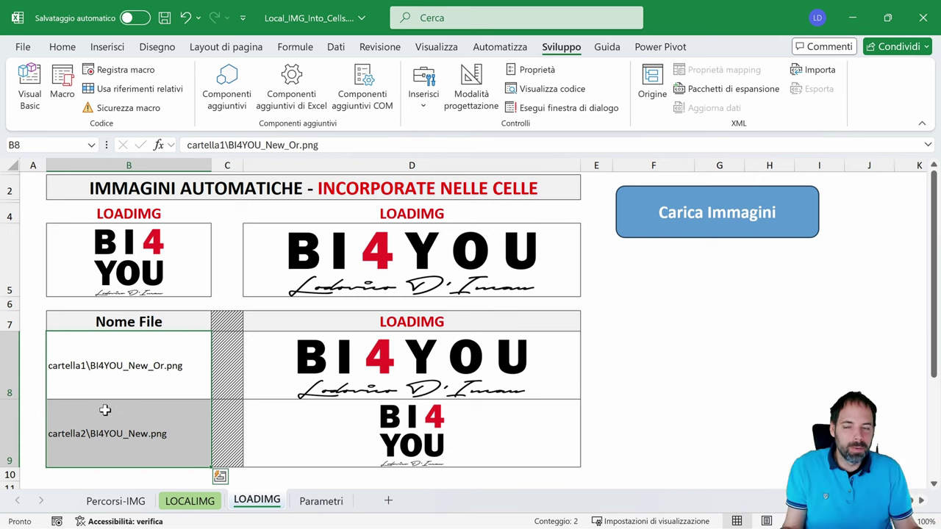
pyautogui.click(125, 373)
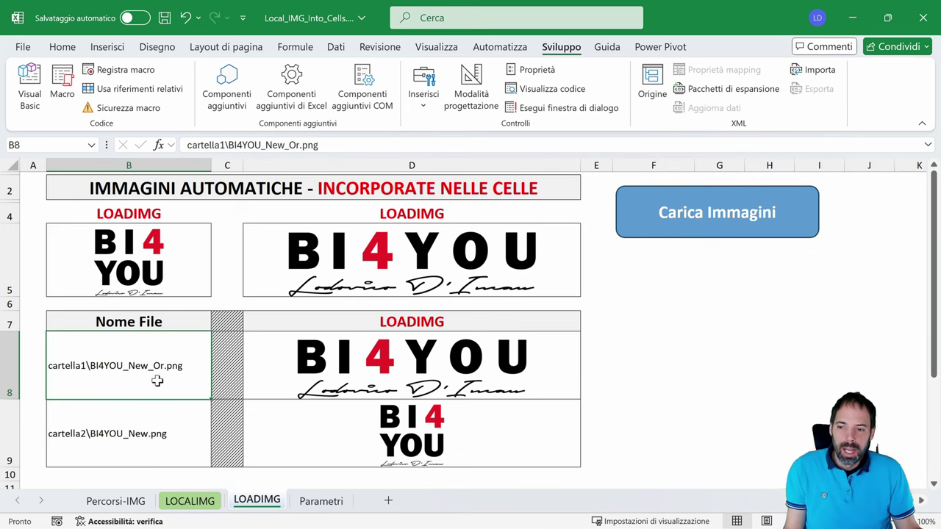
pyautogui.hotkey('ctrl', 'z')
# Try deleting the .png extension from B8, cancel the edit, and reopen the macro editor
pyautogui.click(132, 420)
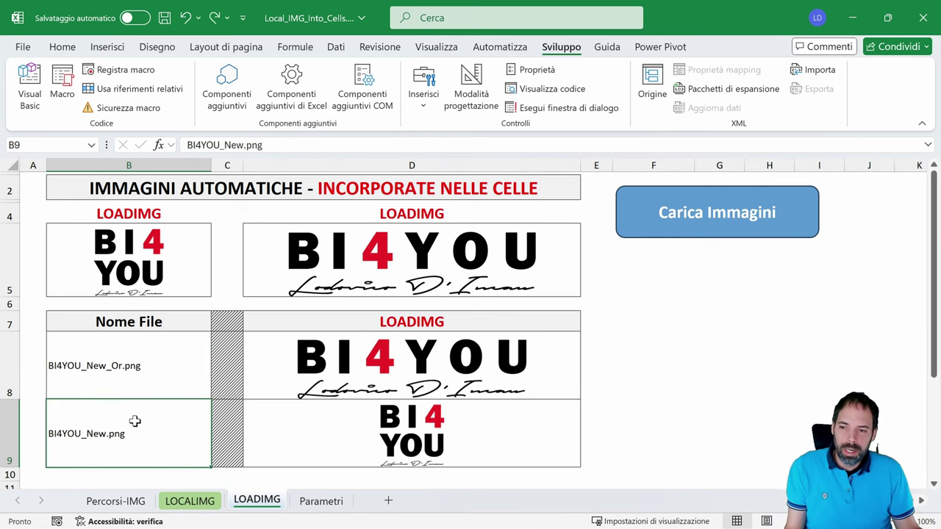
pyautogui.click(125, 391)
pyautogui.press('F2')
pyautogui.moveTo(122, 366); pyautogui.dragTo(141, 365)
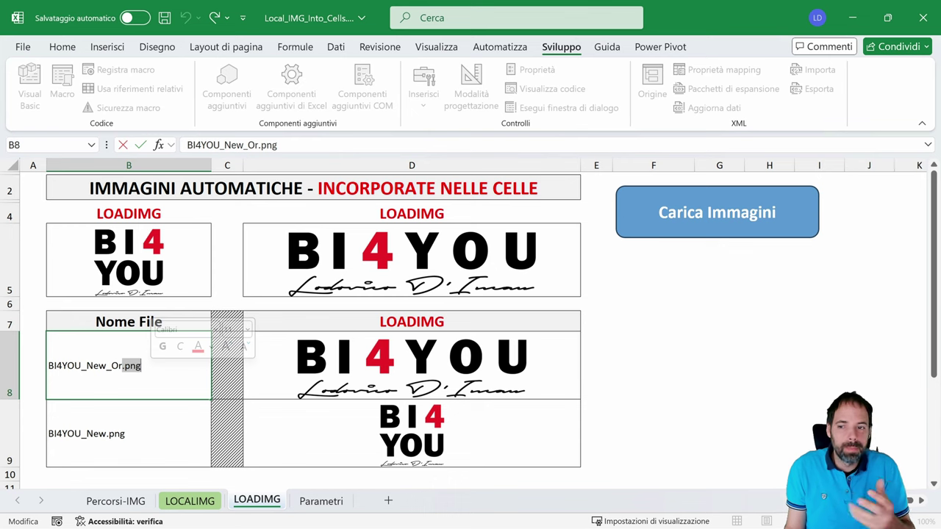
pyautogui.press('BackSpace')
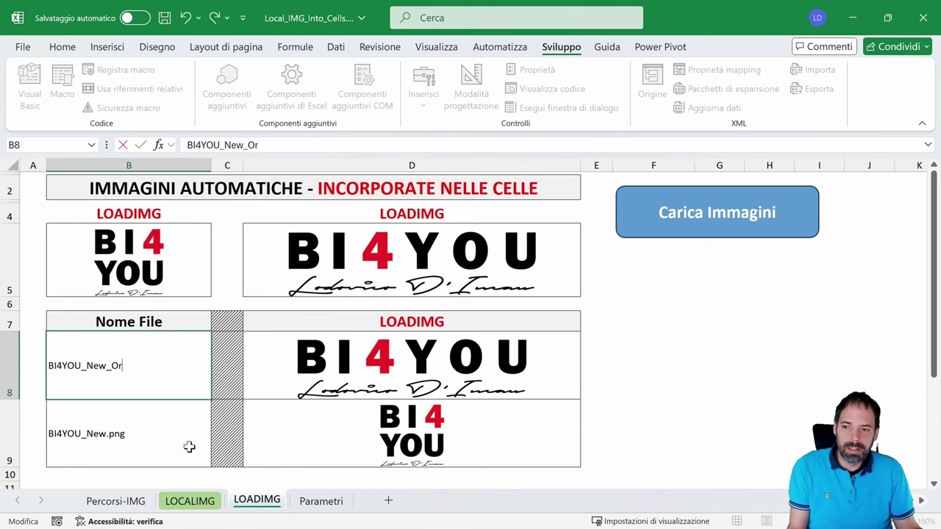
pyautogui.press('Escape')
pyautogui.click(29, 99)
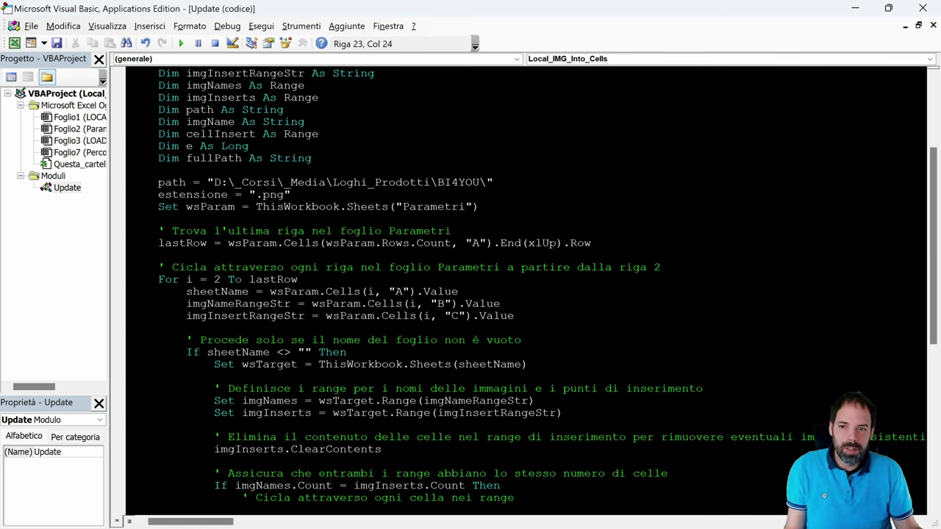
# Compare the estensione ".png" line with the file names in Excel cells B8:B9
pyautogui.moveTo(256, 194); pyautogui.dragTo(284, 194)
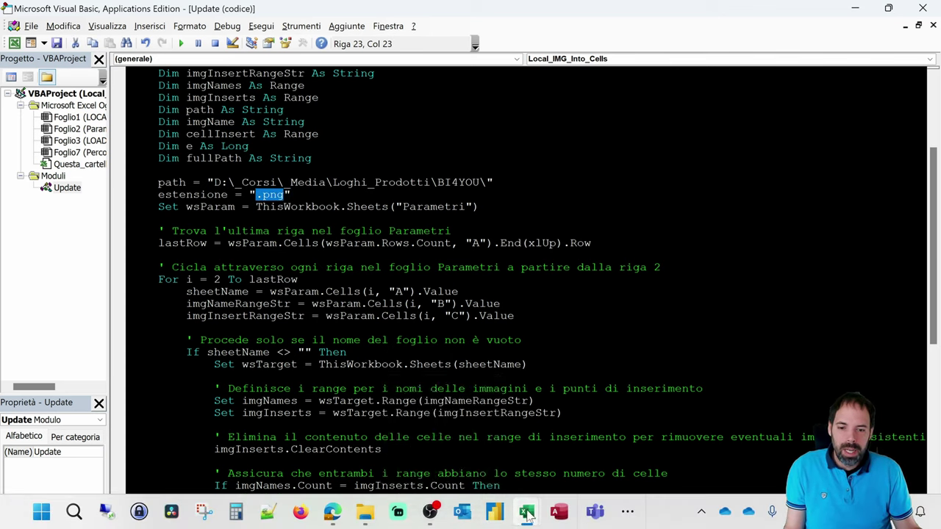
pyautogui.moveTo(528, 515)
pyautogui.click(504, 426)
pyautogui.moveTo(130, 365); pyautogui.dragTo(118, 427)
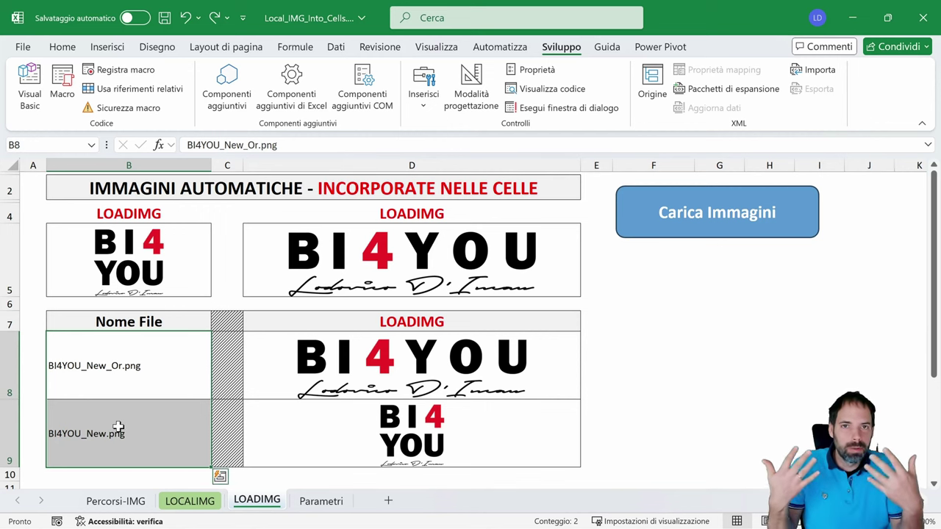
pyautogui.click(105, 388)
# Back in the VBA editor, delete the whole estensione = ".png" line
pyautogui.hotkey('alt', 'F11')
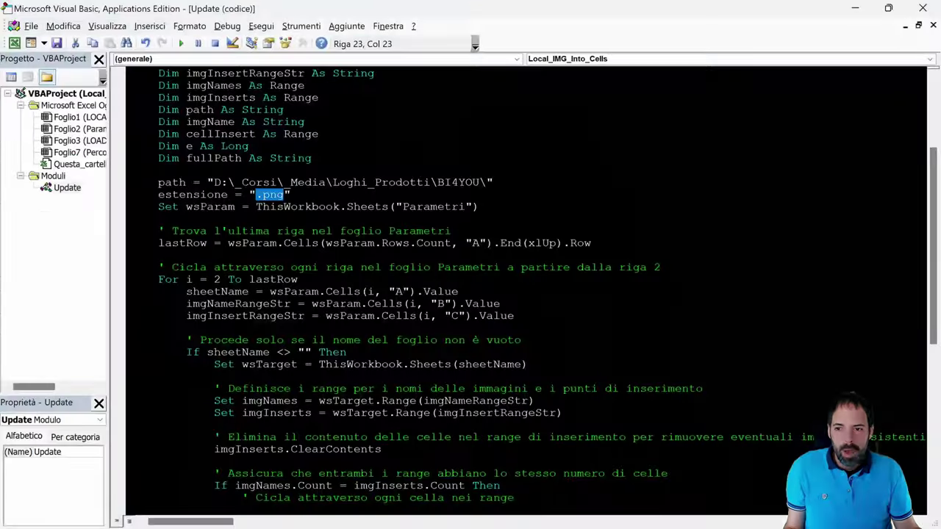
pyautogui.moveTo(291, 195); pyautogui.dragTo(130, 194)
pyautogui.press('Delete')
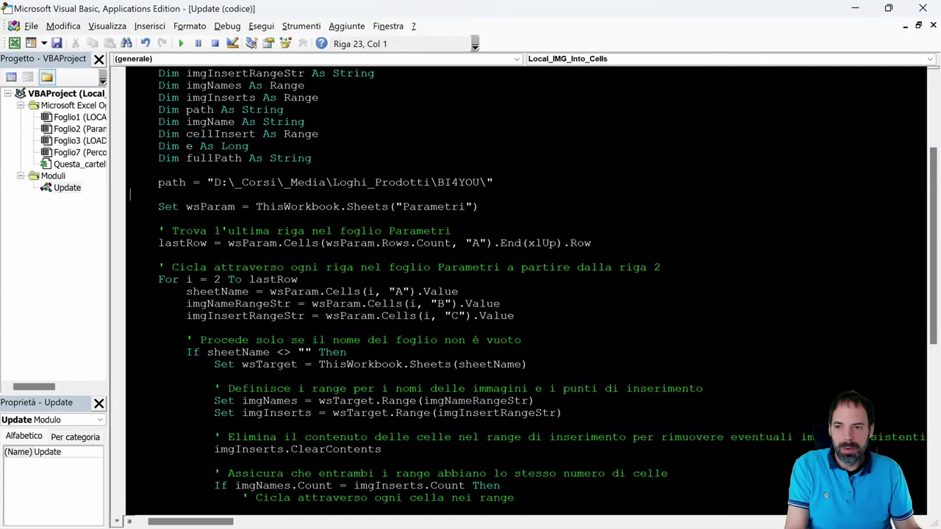
# Step into the Local_IMG_Into_Cells macro with F8 past the image folder path line
pyautogui.press('F8')
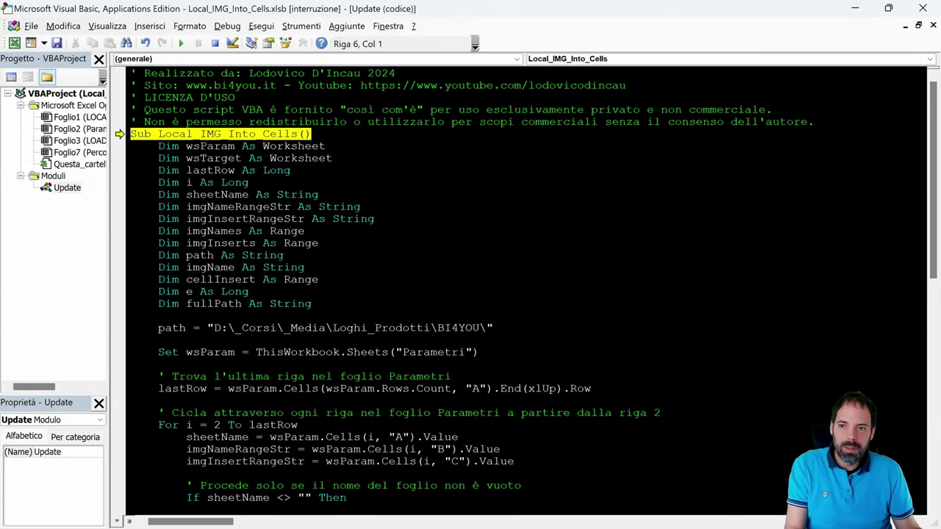
pyautogui.press('F8')
pyautogui.scroll(-4, 527, 287)
pyautogui.scroll(-1, 527, 286)
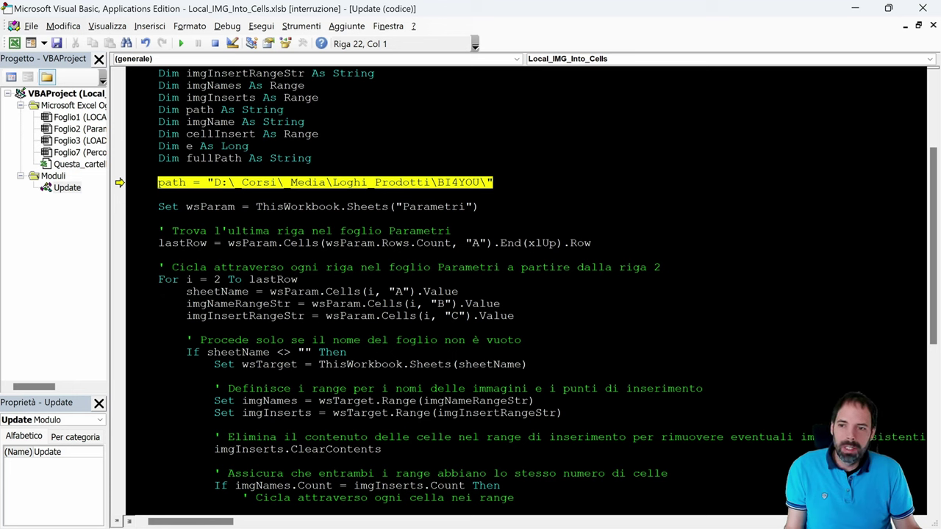
pyautogui.press('F8')
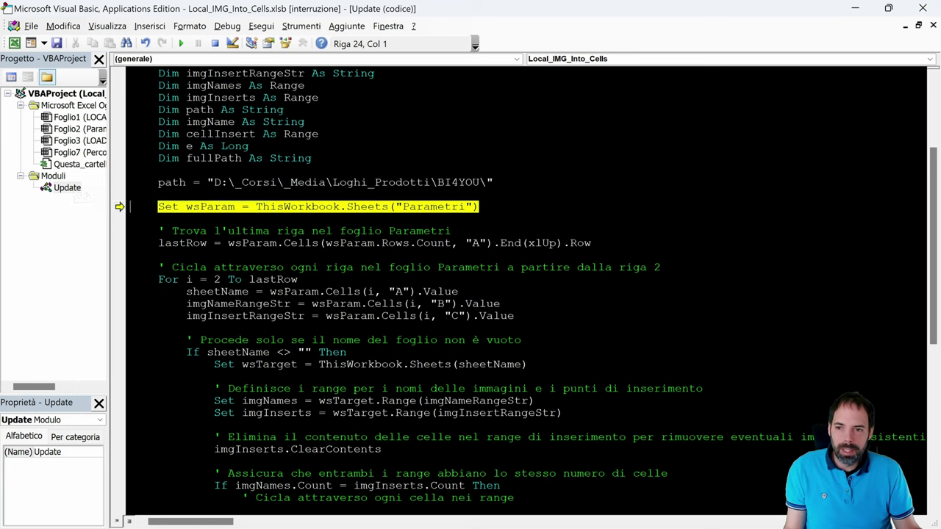
# Step past the Set wsParam assignment, highlight the last-row comment, then bring up Excel's Parametri sheet
pyautogui.moveTo(198, 207)
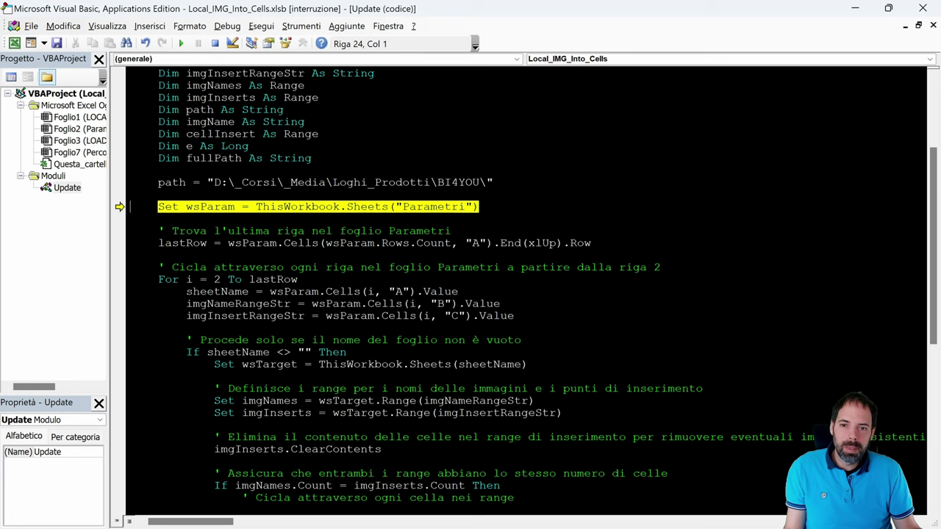
pyautogui.moveTo(480, 207); pyautogui.dragTo(277, 207)
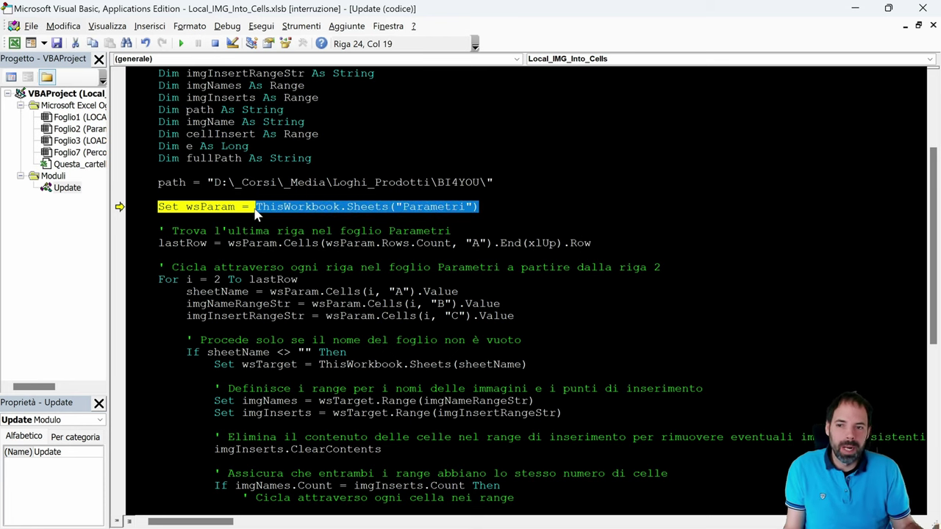
pyautogui.press('F8')
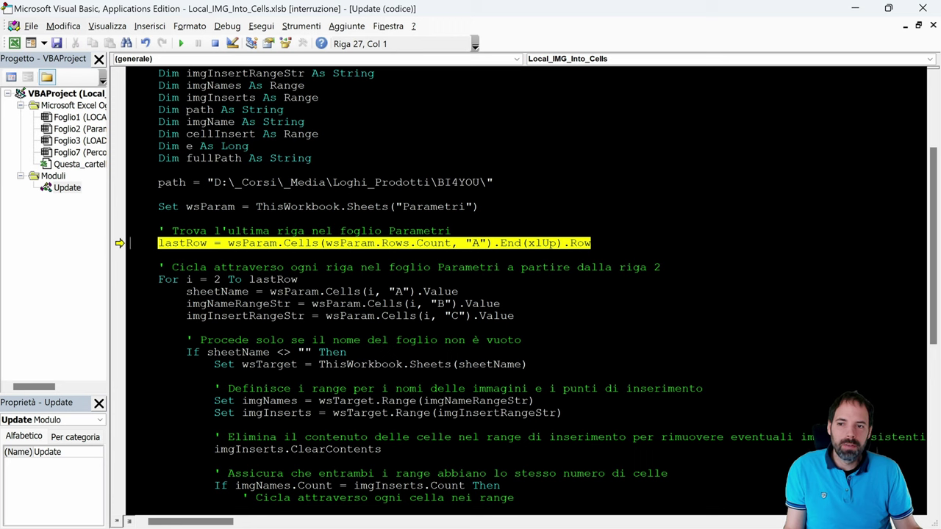
pyautogui.moveTo(186, 206); pyautogui.dragTo(235, 207)
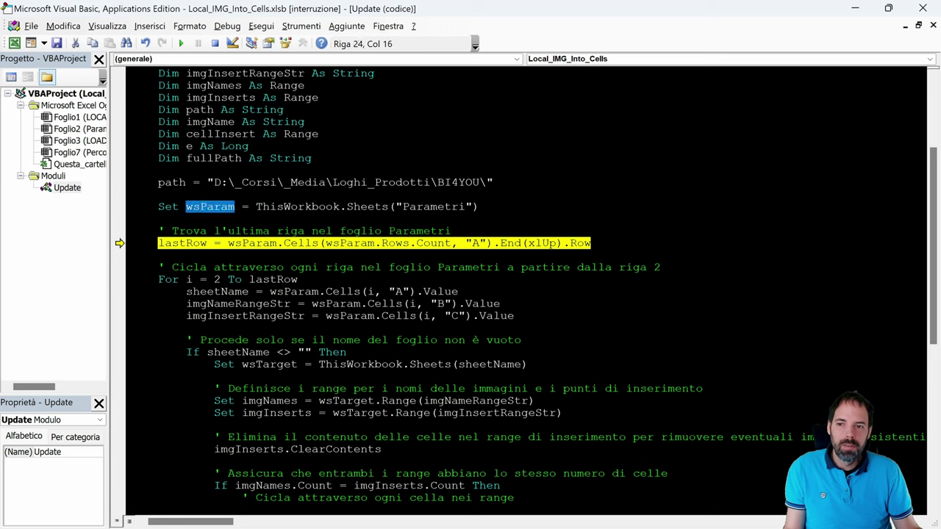
pyautogui.click(130, 218)
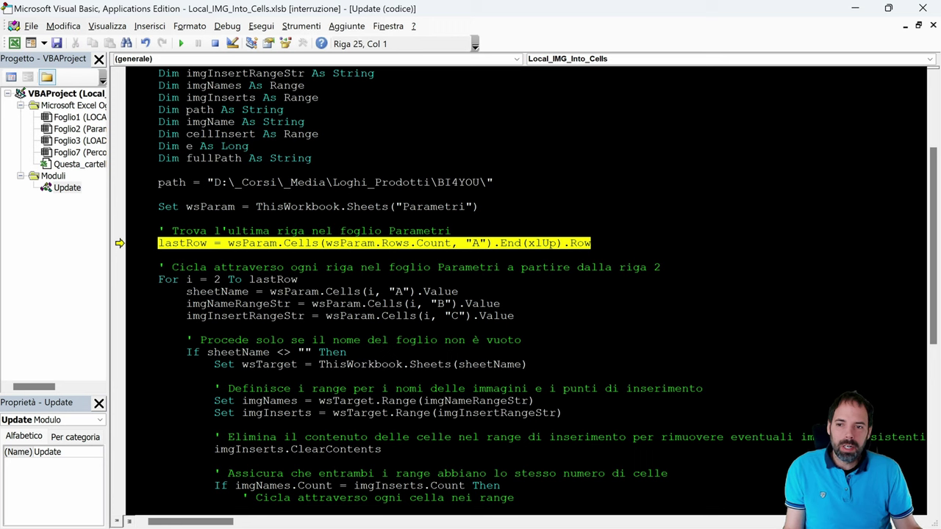
pyautogui.moveTo(177, 231); pyautogui.dragTo(431, 231)
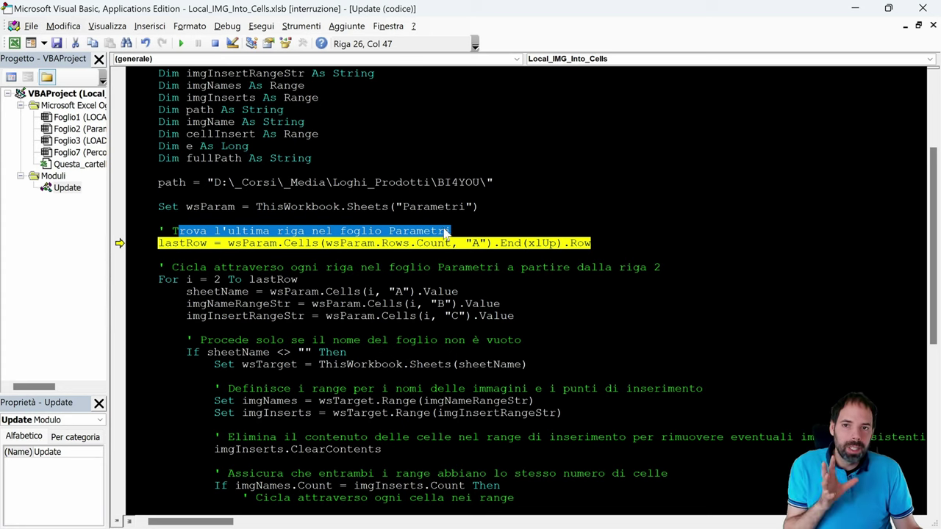
pyautogui.doubleClick(317, 5)
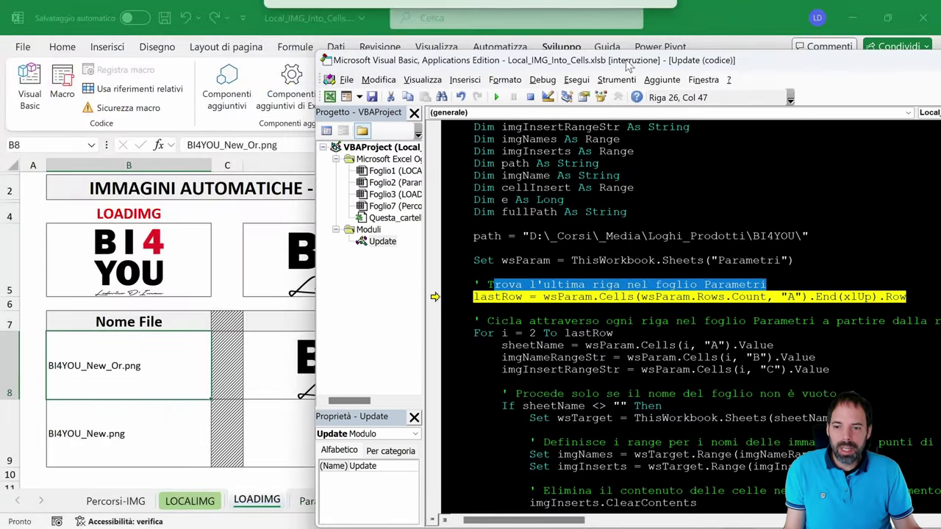
pyautogui.click(196, 309)
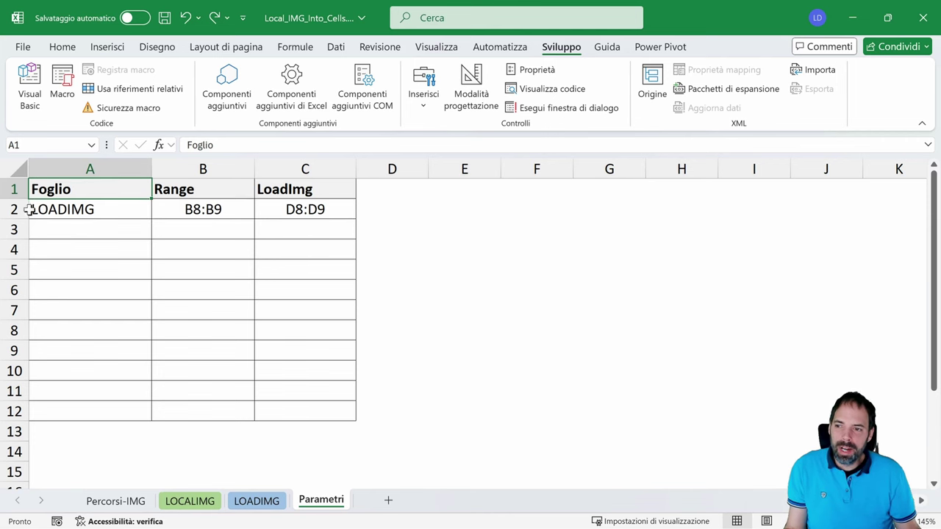
# Inspect Parametri rows 2, 3 and 14 and empty range A3:C13, then return with Alt+F11
pyautogui.click(15, 210)
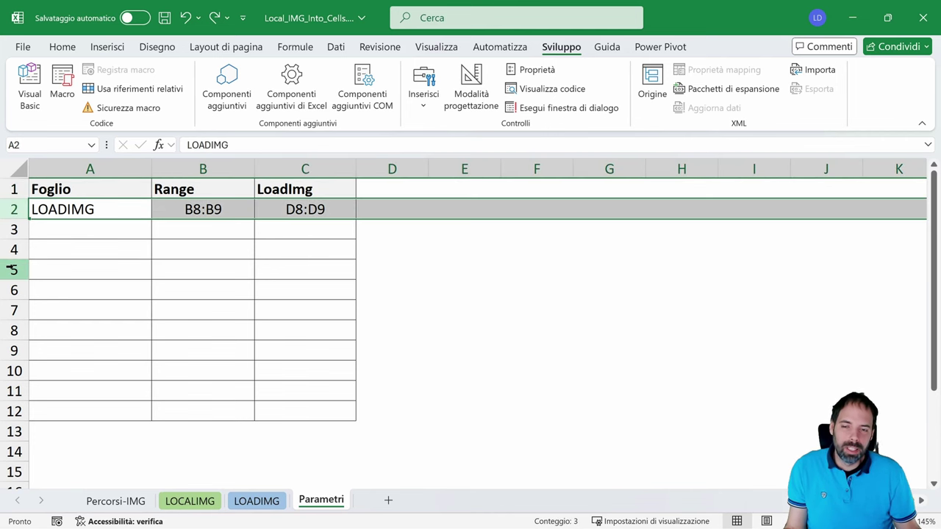
pyautogui.click(59, 451)
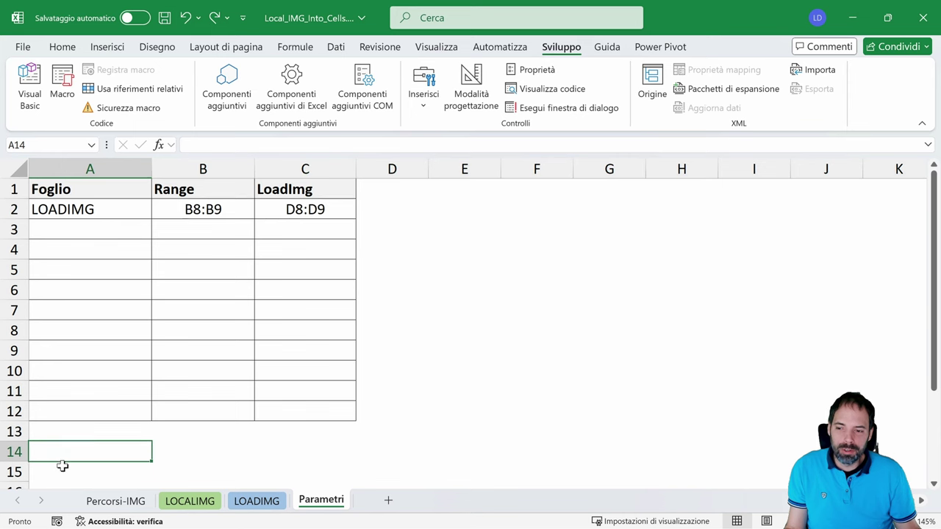
pyautogui.click(19, 452)
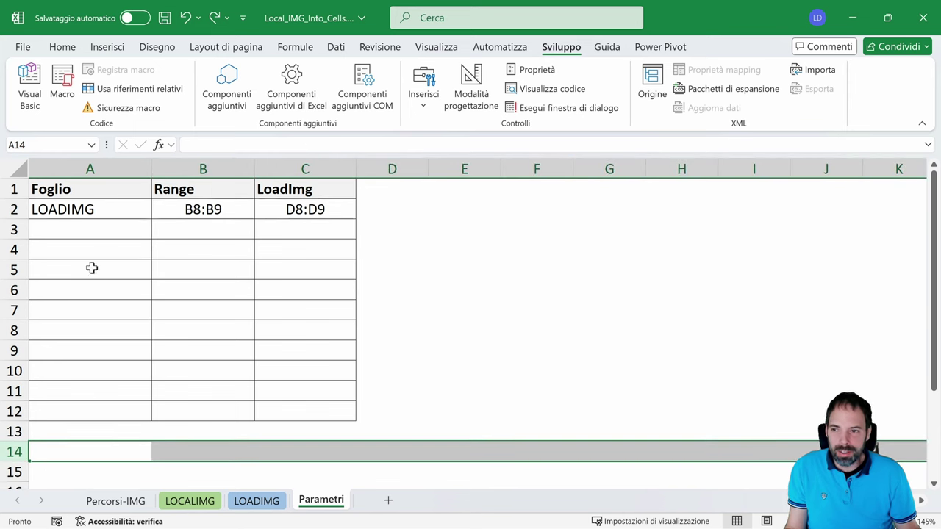
pyautogui.moveTo(74, 229)
pyautogui.mouseDown()
pyautogui.moveTo(294, 259)
pyautogui.moveTo(289, 425)
pyautogui.mouseUp()
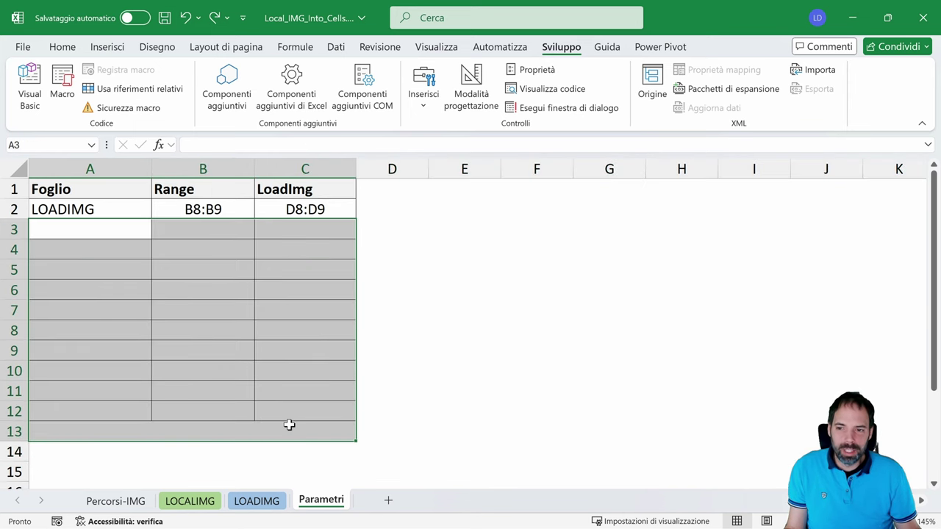
pyautogui.click(74, 211)
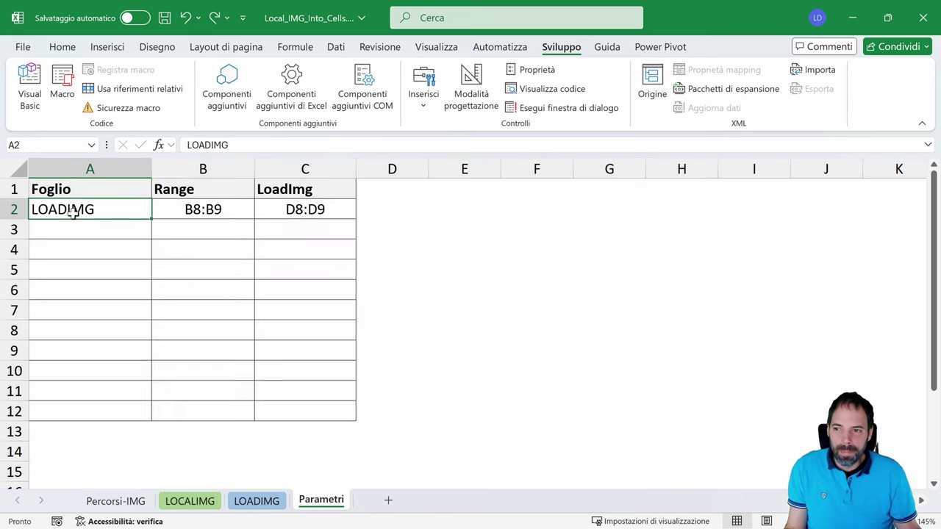
pyautogui.click(14, 209)
pyautogui.click(82, 218)
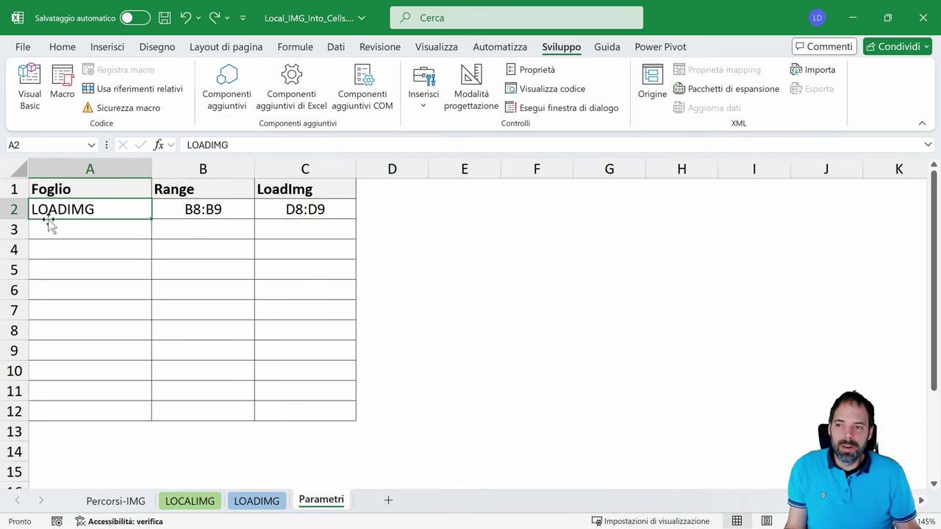
pyautogui.click(255, 209)
pyautogui.moveTo(74, 234); pyautogui.dragTo(265, 234)
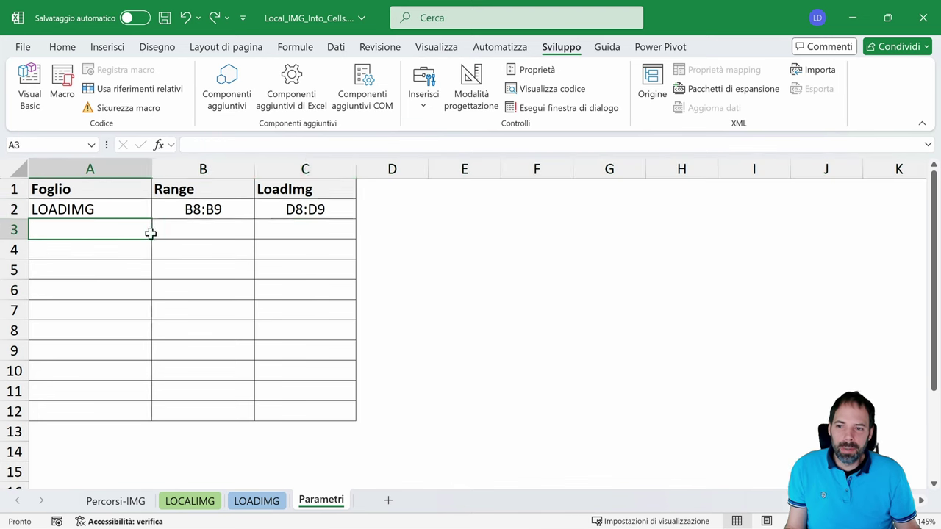
pyautogui.click(8, 230)
pyautogui.click(73, 188)
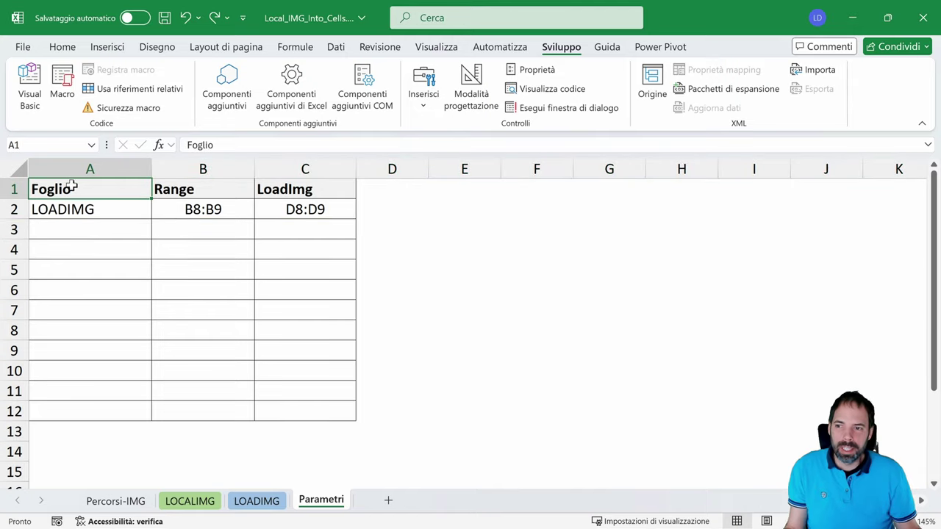
pyautogui.hotkey('alt', 'F11')
# Maximize the editor and execute the lastRow lookup, which sets lastRow to 2
pyautogui.doubleClick(444, 62)
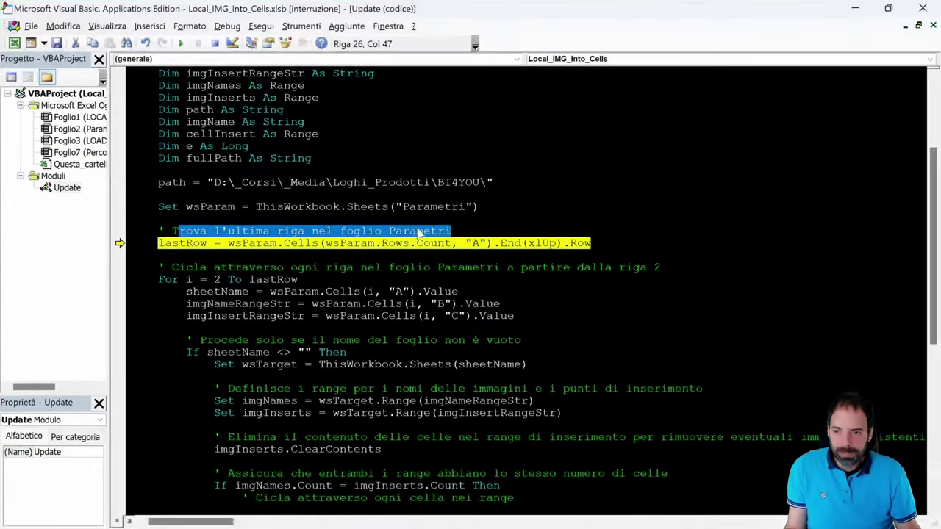
pyautogui.click(159, 231)
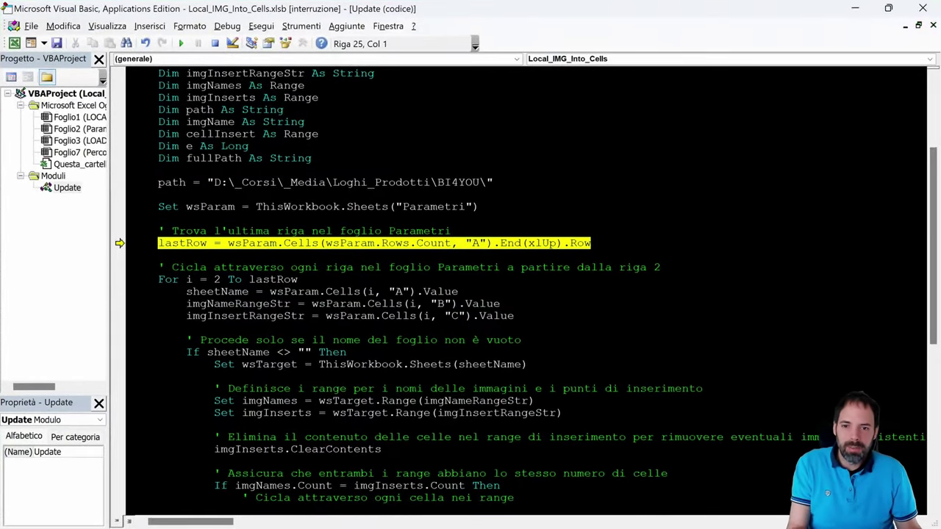
pyautogui.moveTo(327, 245)
pyautogui.press('F8')
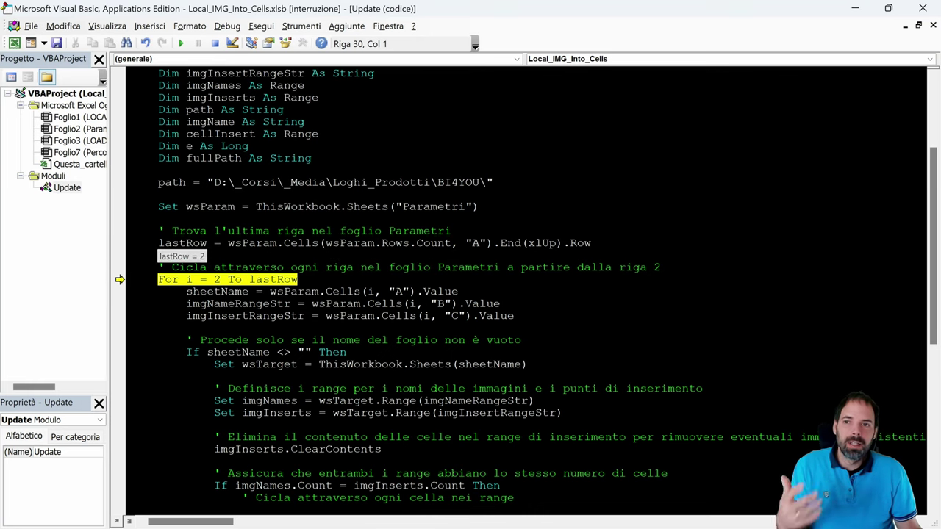
# Check the Parametri columns, then highlight the loop comment and the For i = 2 To lastRow line
pyautogui.doubleClick(174, 13)
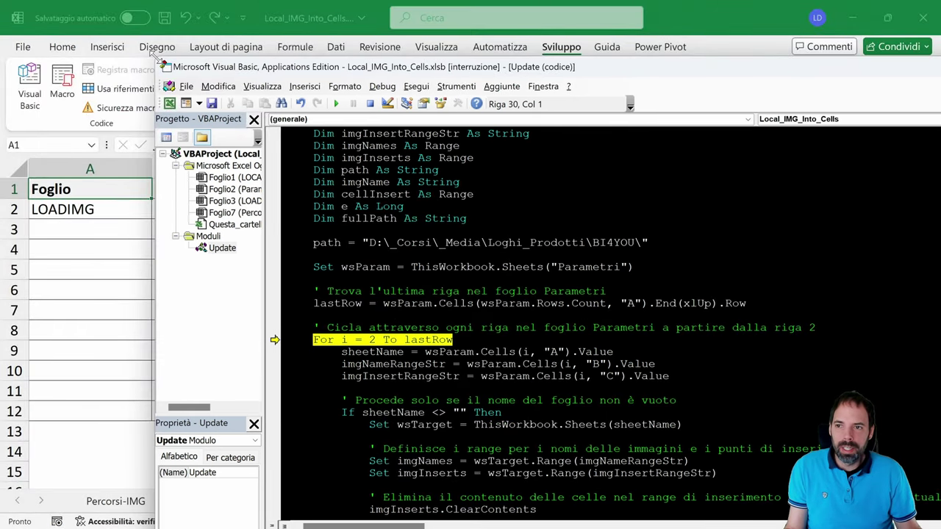
pyautogui.moveTo(176, 67); pyautogui.dragTo(375, 131)
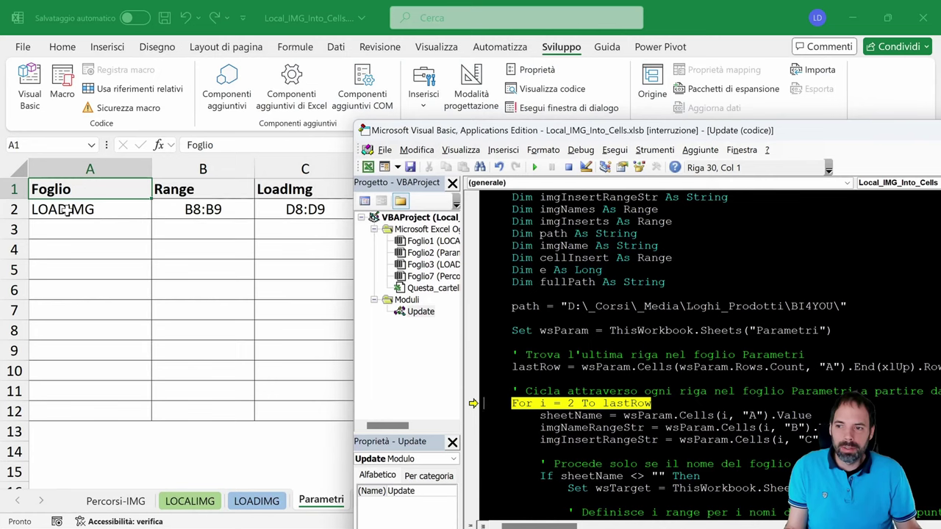
pyautogui.moveTo(654, 129); pyautogui.dragTo(441, 2)
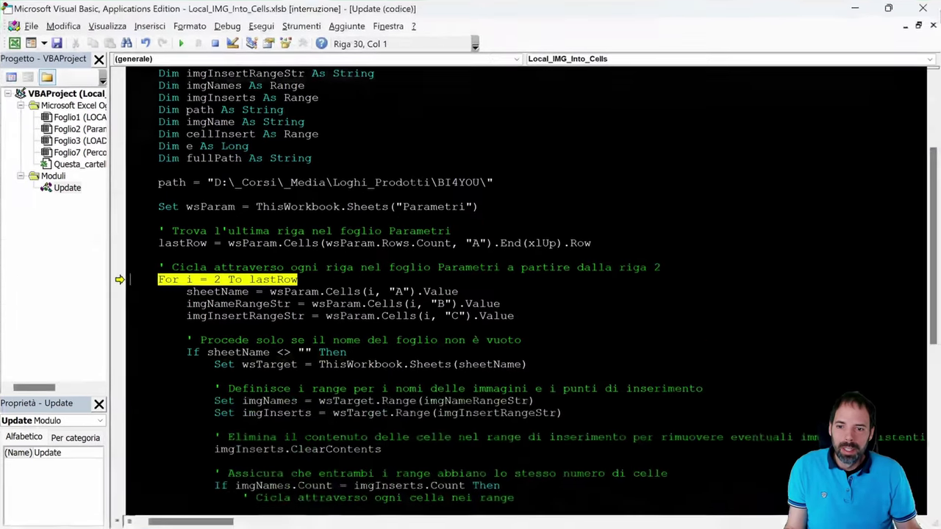
pyautogui.click(298, 280)
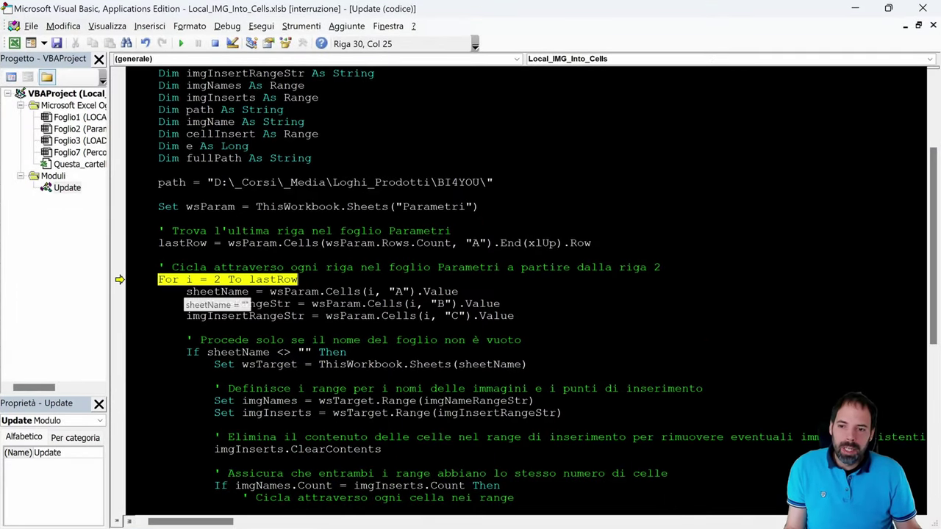
pyautogui.moveTo(172, 267); pyautogui.dragTo(660, 267)
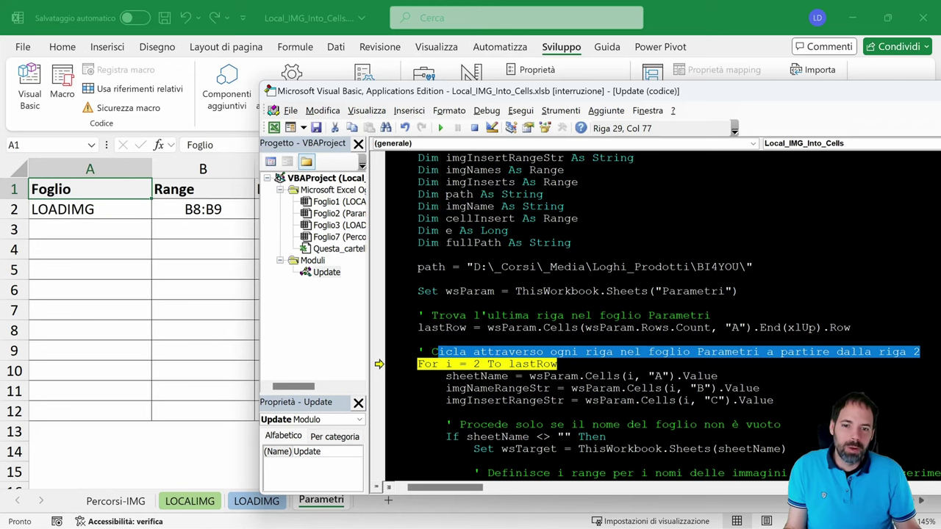
pyautogui.click(452, 364)
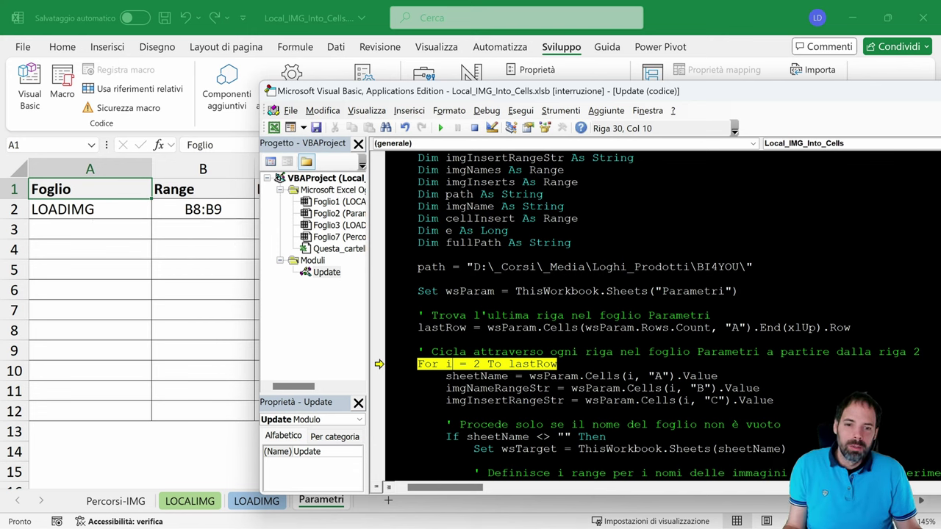
pyautogui.moveTo(526, 364)
pyautogui.moveTo(441, 328)
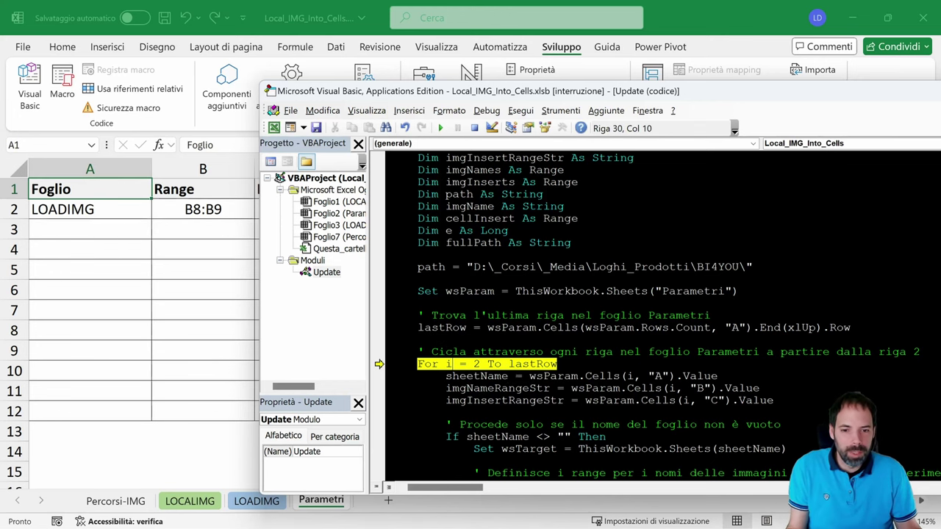
pyautogui.moveTo(412, 364); pyautogui.dragTo(542, 364)
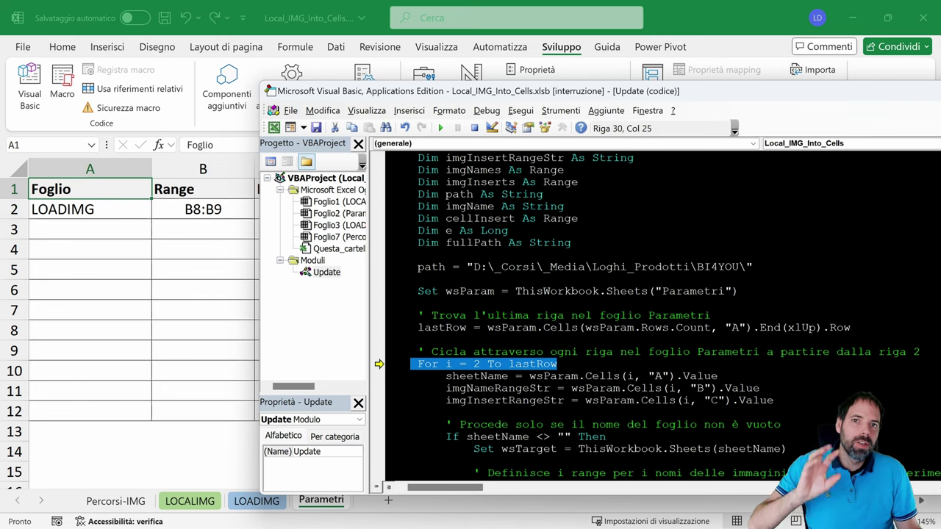
pyautogui.press('super+Up')
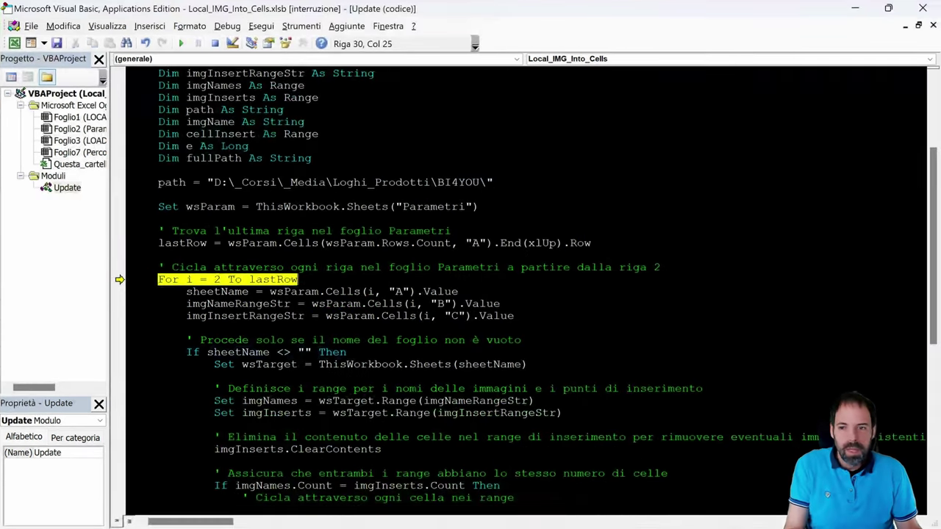
# Step into the For loop, reading row 2's sheet name and image-name range
pyautogui.press('F8')
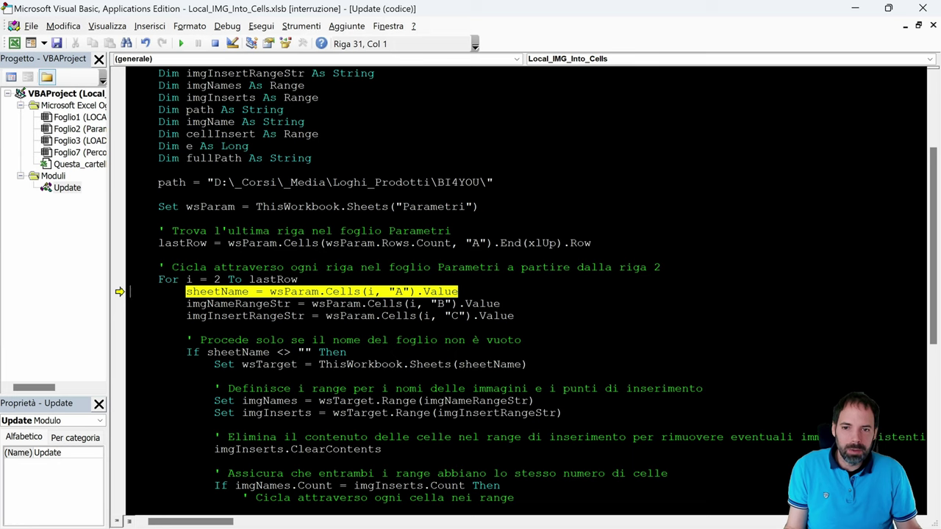
pyautogui.press('F8')
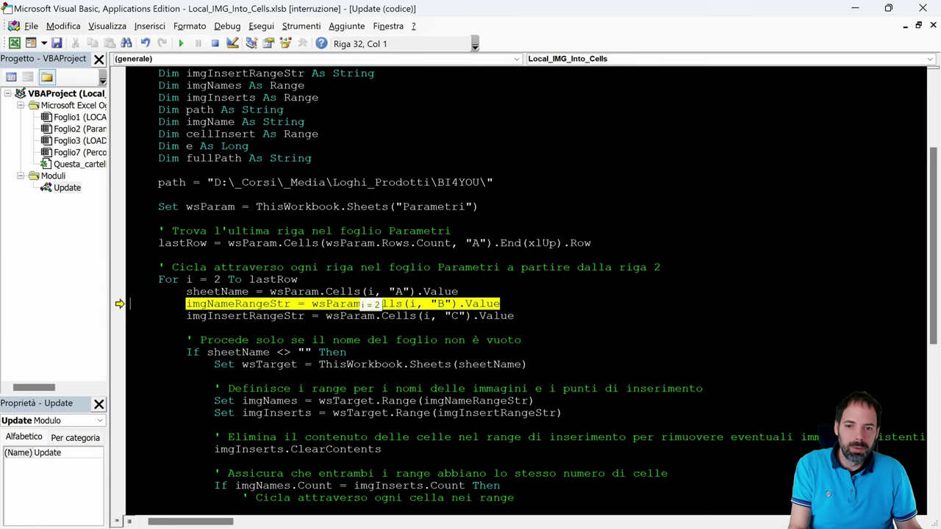
pyautogui.doubleClick(275, 15)
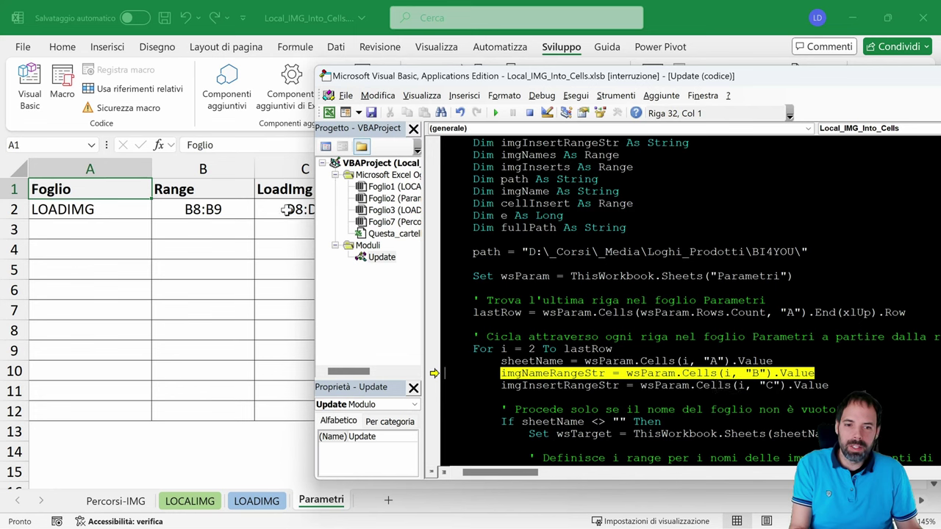
pyautogui.press('F8')
pyautogui.press('F8')
pyautogui.moveTo(515, 361)
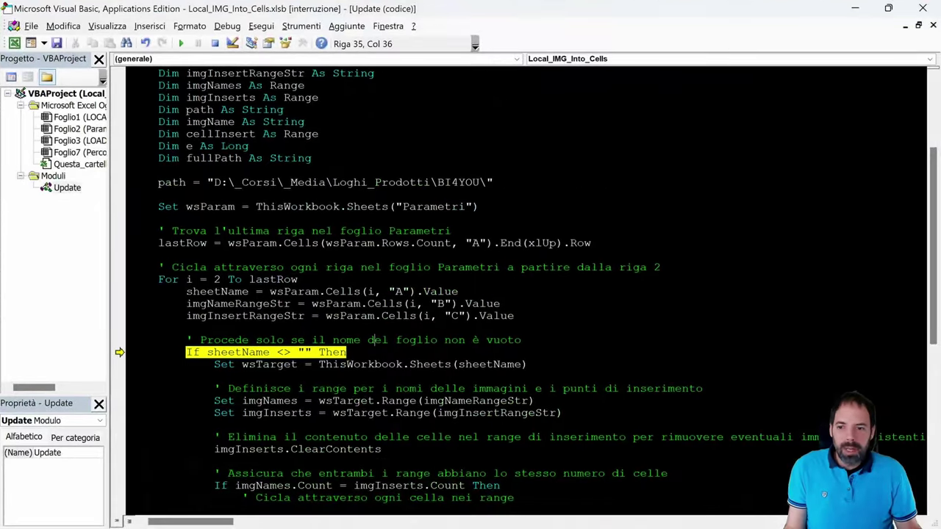
pyautogui.scroll(-3, 526, 286)
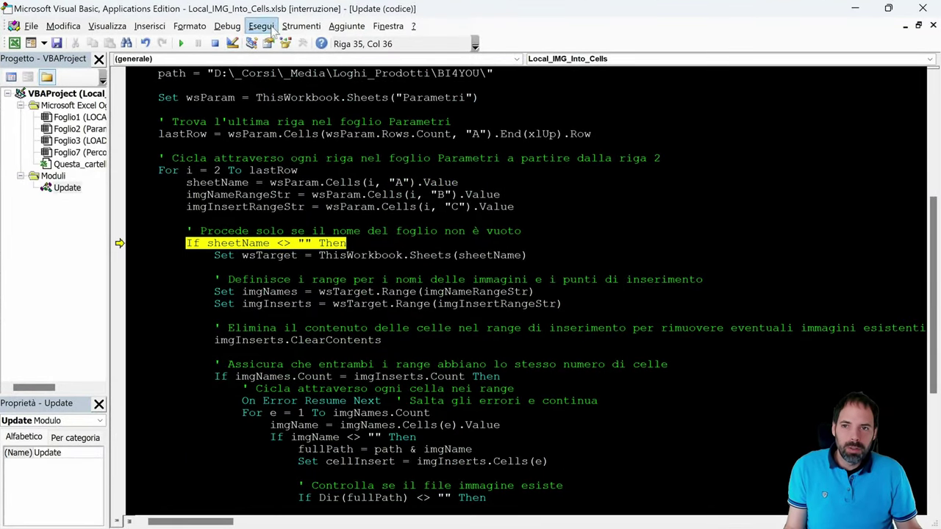
pyautogui.moveTo(261, 11); pyautogui.dragTo(338, 43)
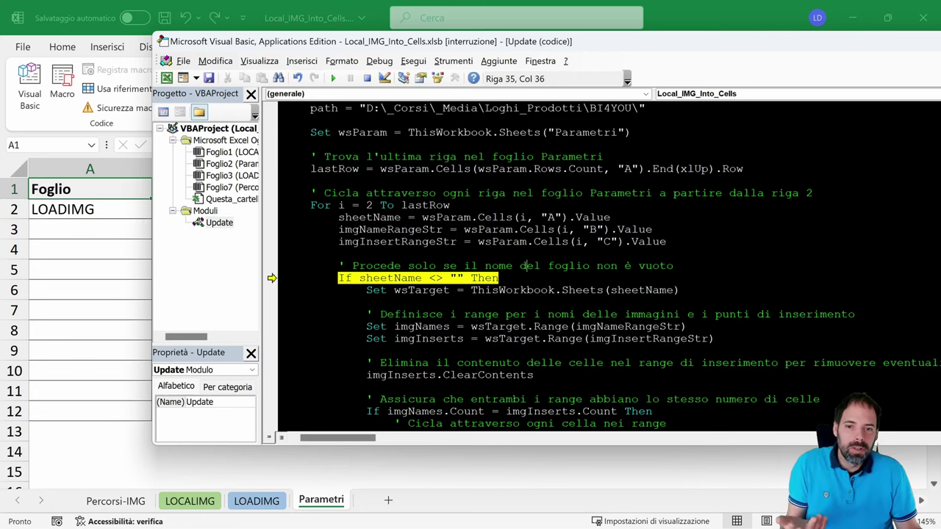
# Highlight the sheet-name check and its statements, then step past the If line
pyautogui.moveTo(499, 278); pyautogui.dragTo(341, 278)
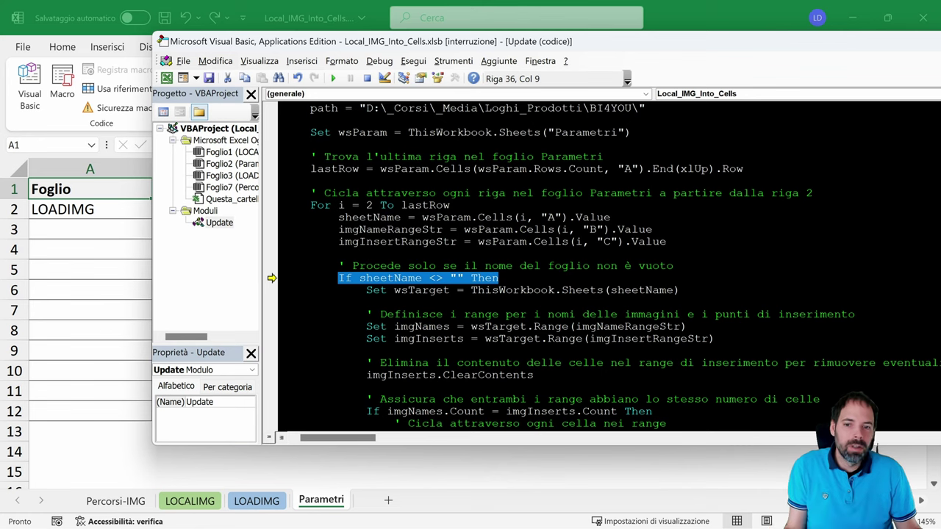
pyautogui.moveTo(387, 290); pyautogui.dragTo(457, 363)
pyautogui.scroll(-5, 609, 265)
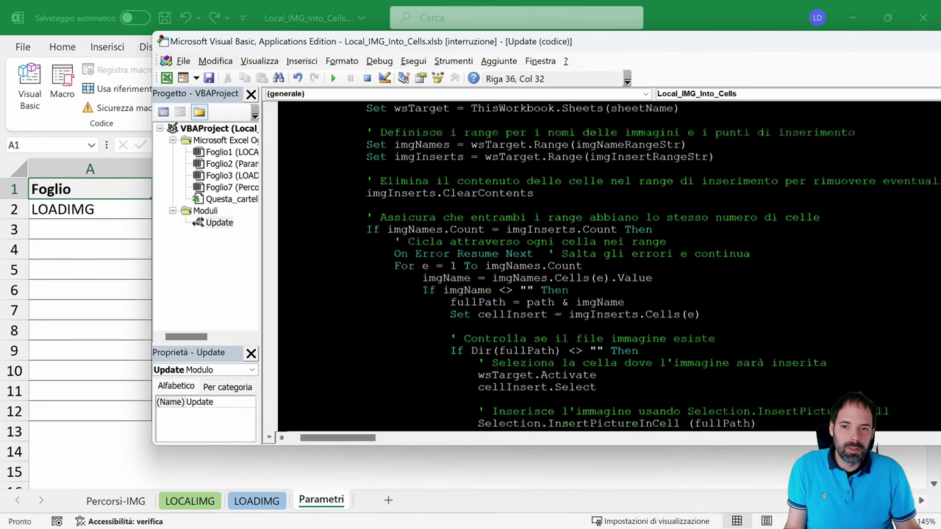
pyautogui.scroll(-5, 609, 265)
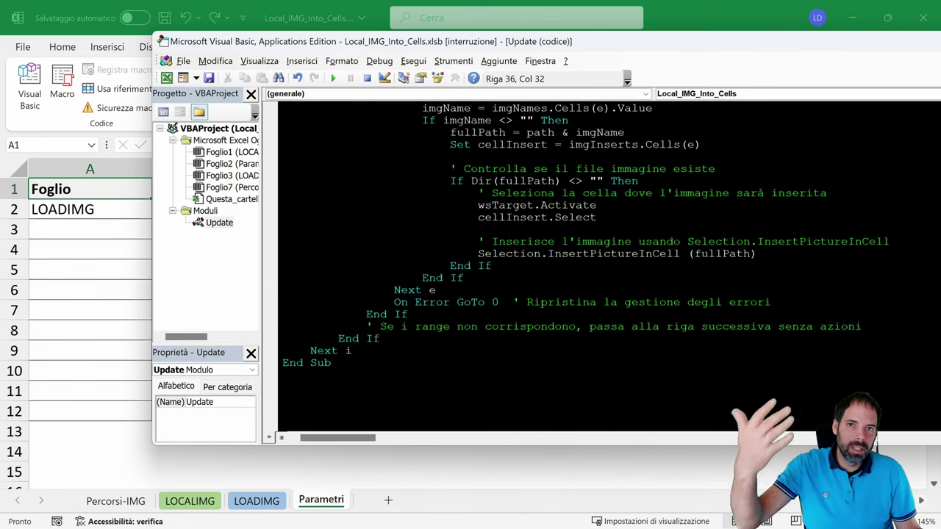
pyautogui.click(484, 205)
pyautogui.press('F8')
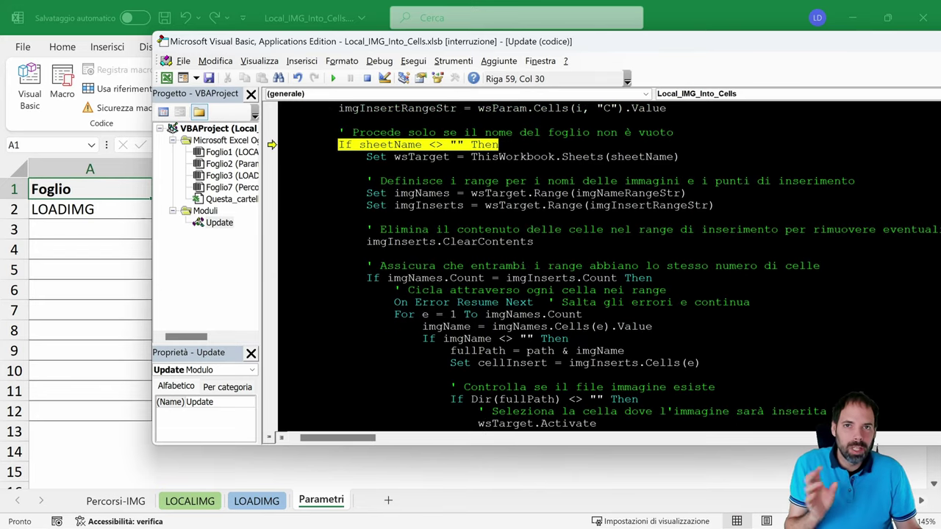
pyautogui.click(282, 169)
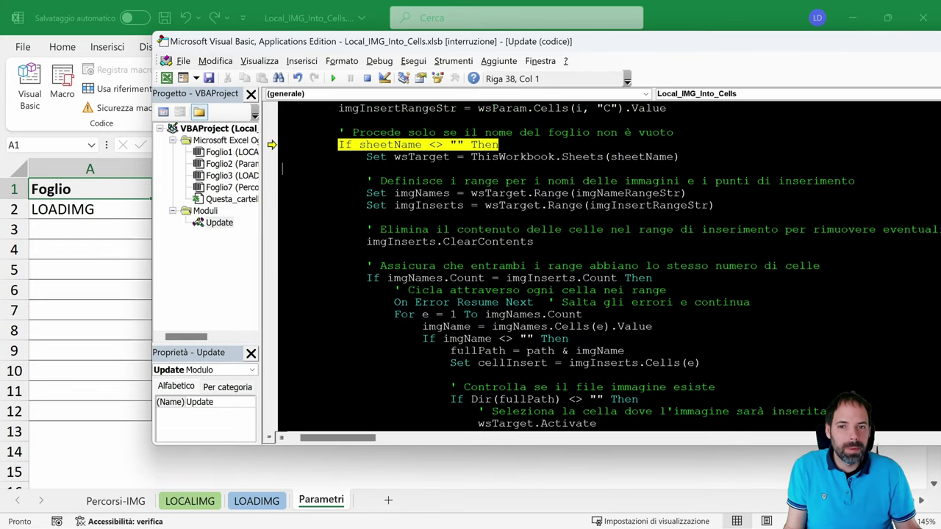
pyautogui.scroll(3, 602, 266)
pyautogui.press('F8')
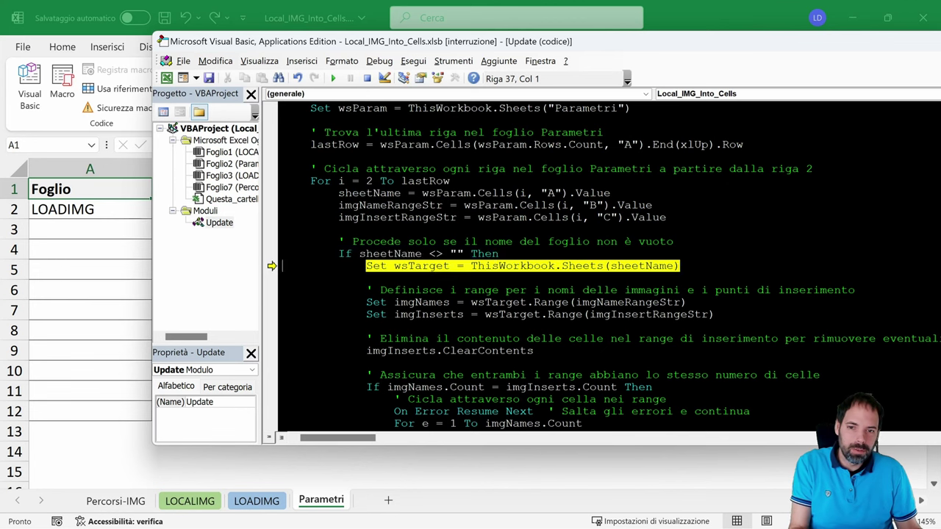
# Inspect the sheetName assignment and the wsParam variable, then return to the current execution line
pyautogui.moveTo(419, 314)
pyautogui.moveTo(412, 267)
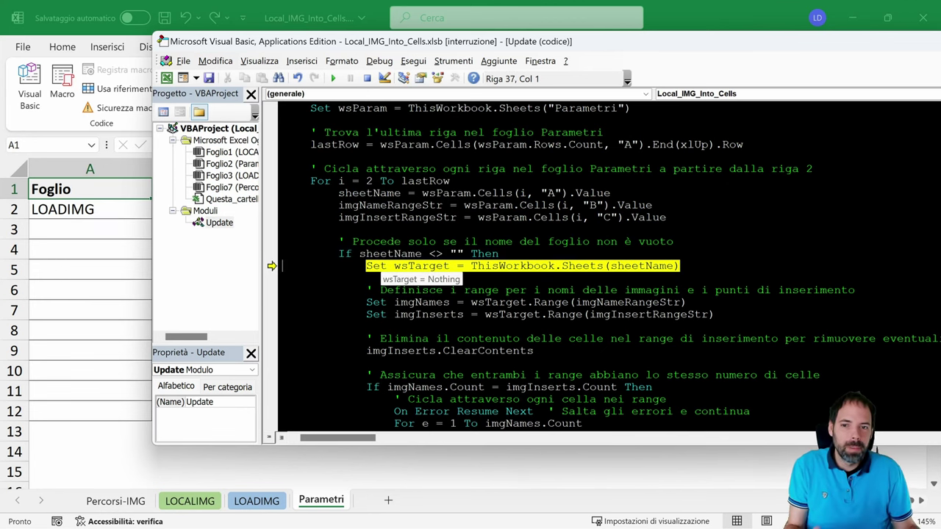
pyautogui.click(401, 193)
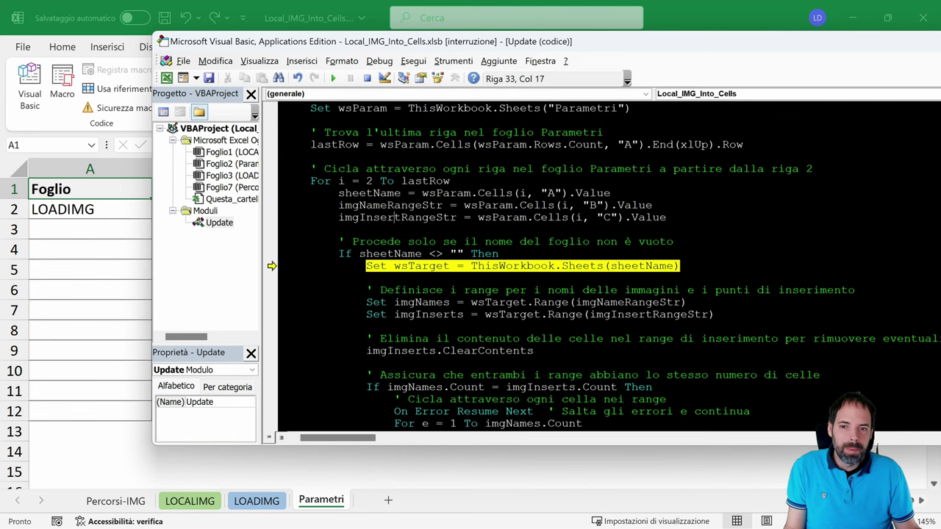
pyautogui.scroll(1, 603, 265)
pyautogui.scroll(1, 603, 264)
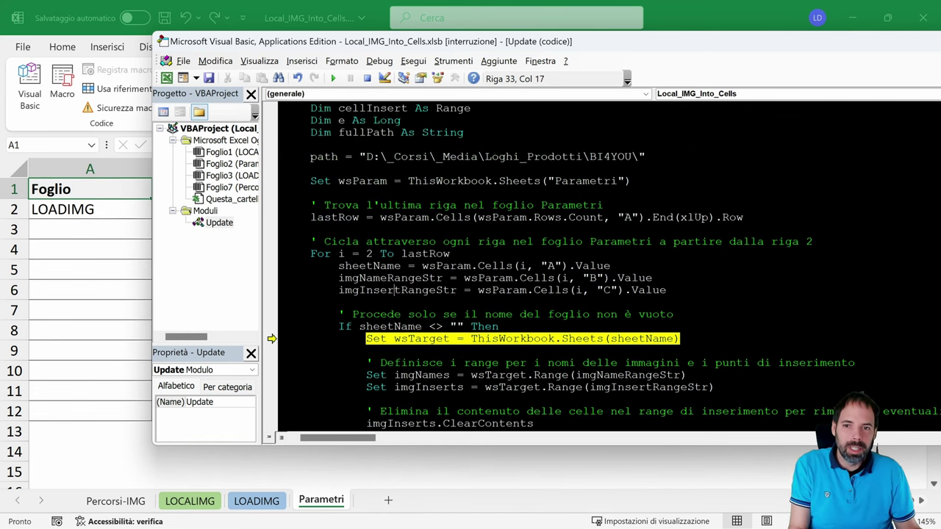
pyautogui.doubleClick(362, 182)
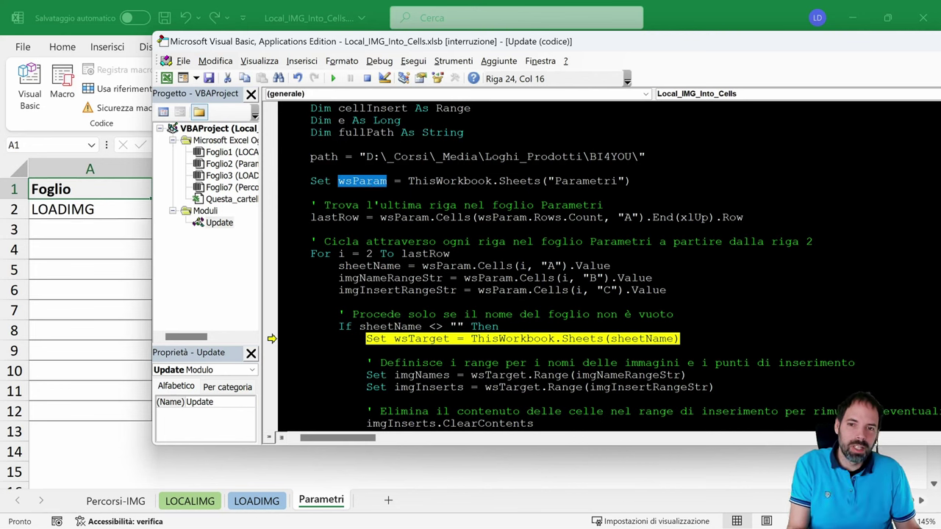
pyautogui.click(360, 183)
pyautogui.doubleClick(360, 184)
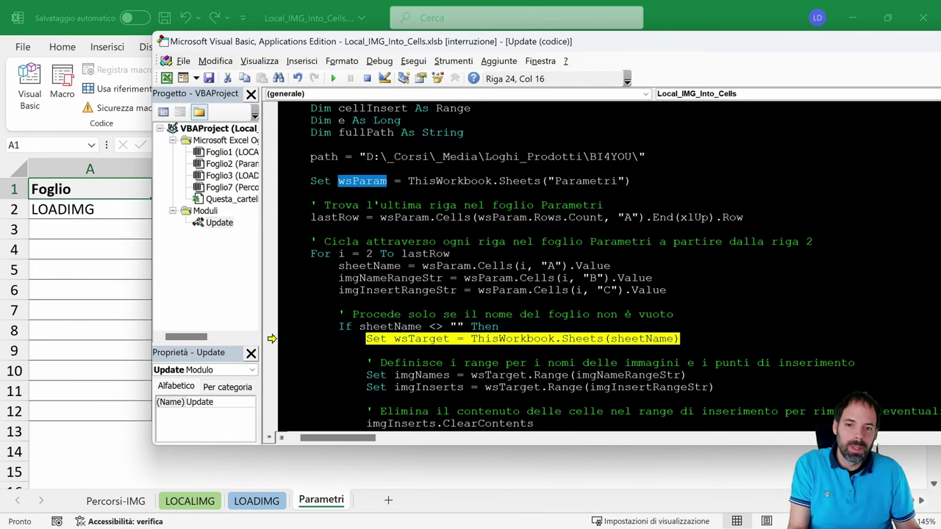
pyautogui.click(459, 339)
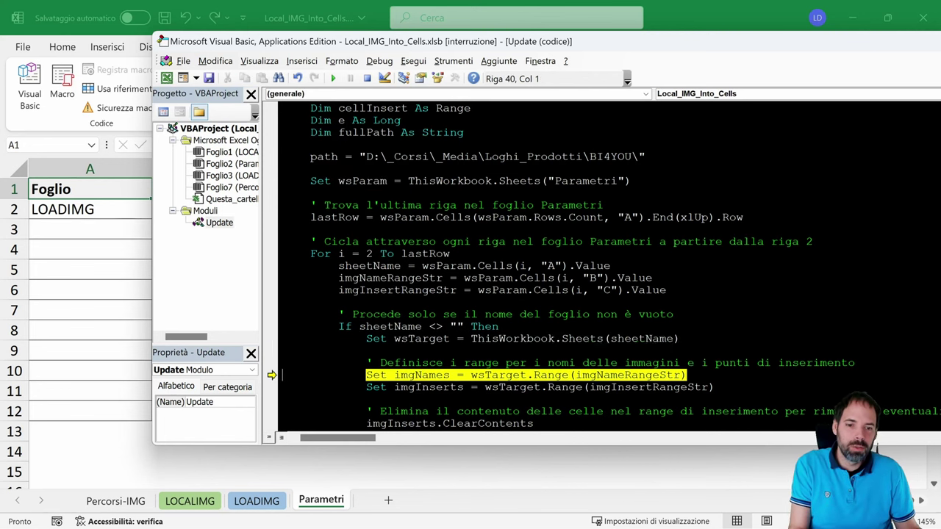
# Step past the target sheet assignment and confirm sheetName holds LOADIMG
pyautogui.press('F8')
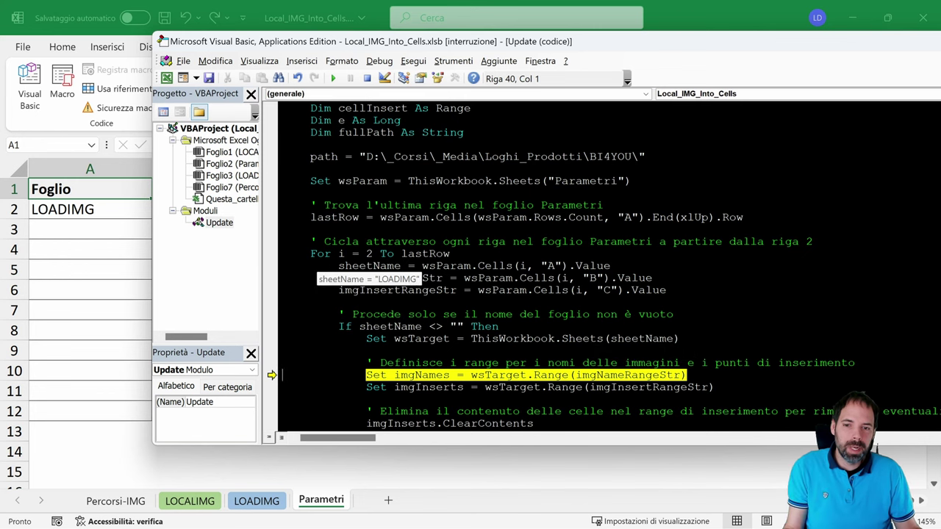
pyautogui.doubleClick(367, 266)
pyautogui.click(373, 266)
pyautogui.scroll(-3, 373, 266)
pyautogui.scroll(-1, 373, 267)
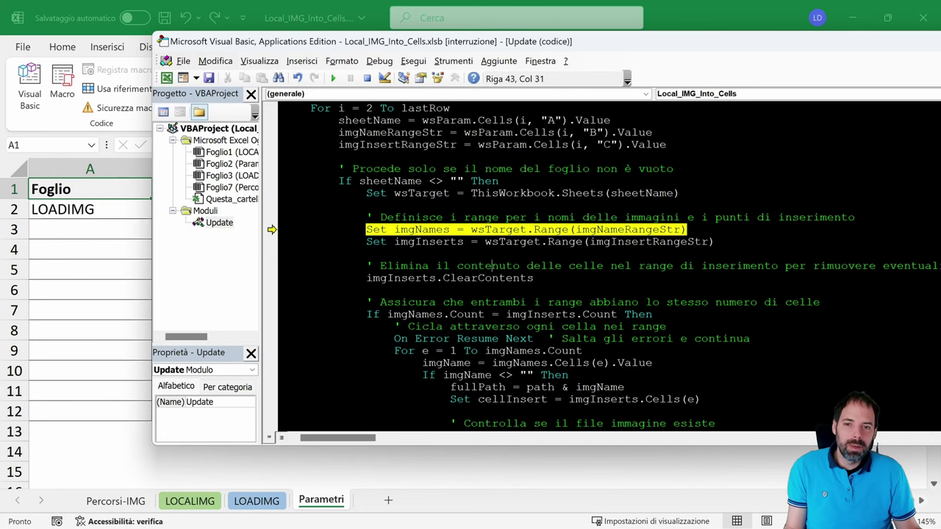
# Run both range assignments, check imgInserts, and bring up the LOADIMG sheet
pyautogui.press('F8')
pyautogui.press('F8')
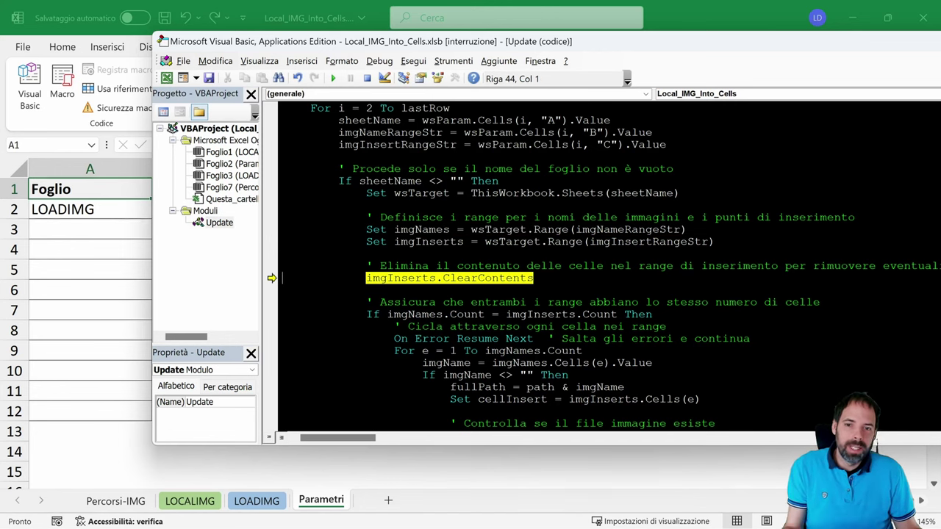
pyautogui.click(429, 241)
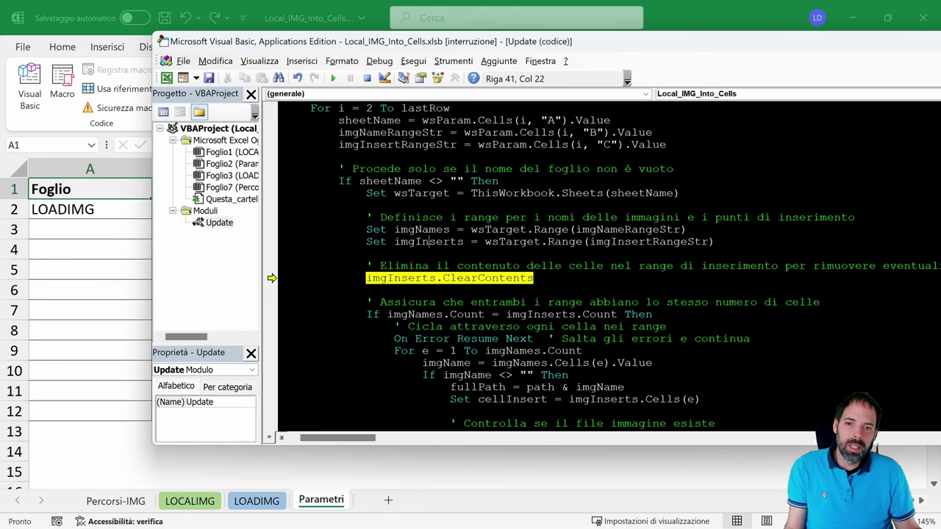
pyautogui.moveTo(588, 230)
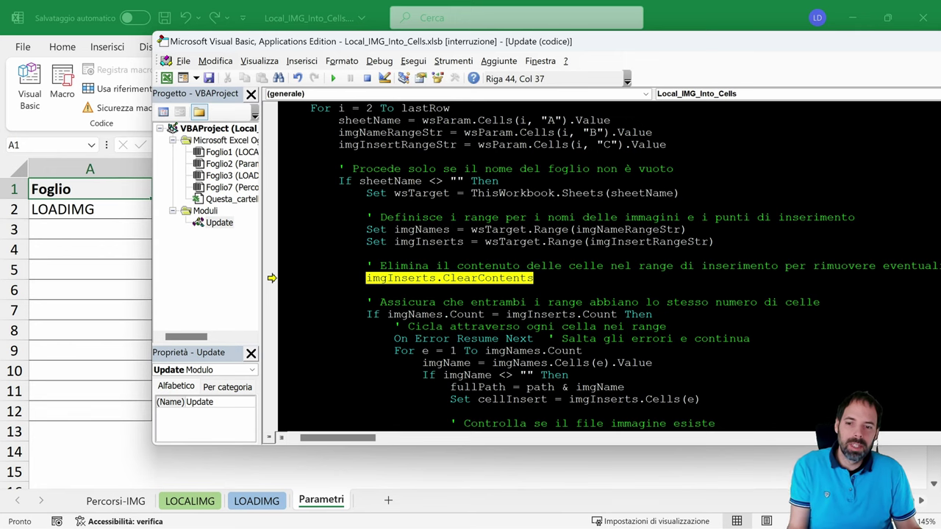
pyautogui.click(256, 501)
# Select logo cells D8:D9 and run ClearContents to empty them
pyautogui.moveTo(378, 360); pyautogui.dragTo(376, 424)
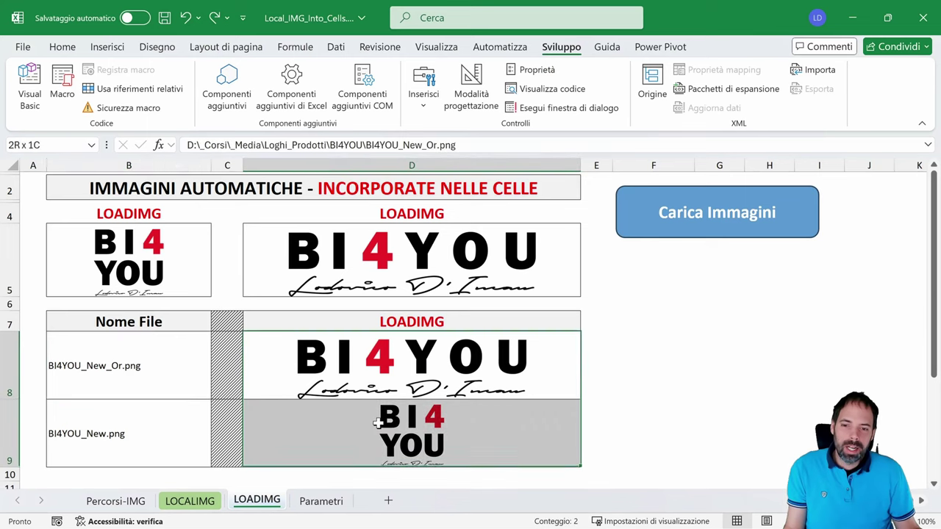
pyautogui.click(30, 85)
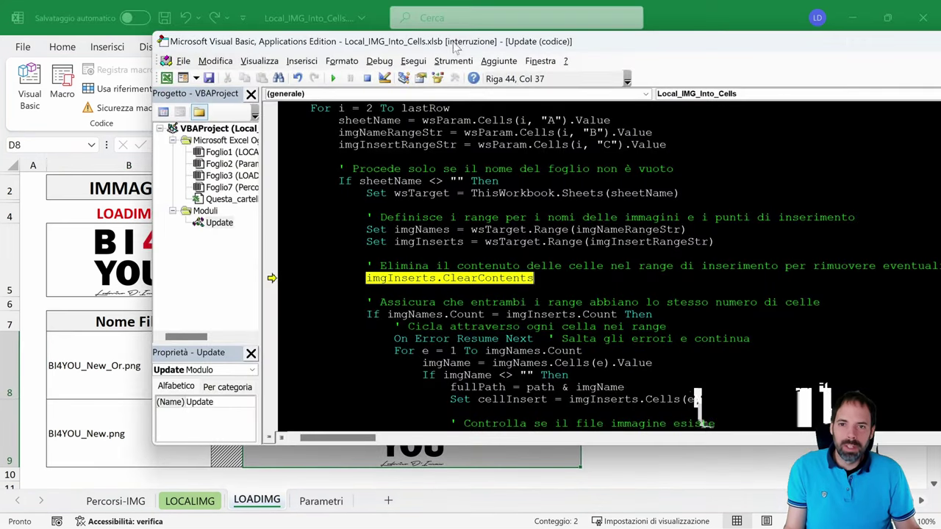
pyautogui.moveTo(464, 37); pyautogui.dragTo(718, 51)
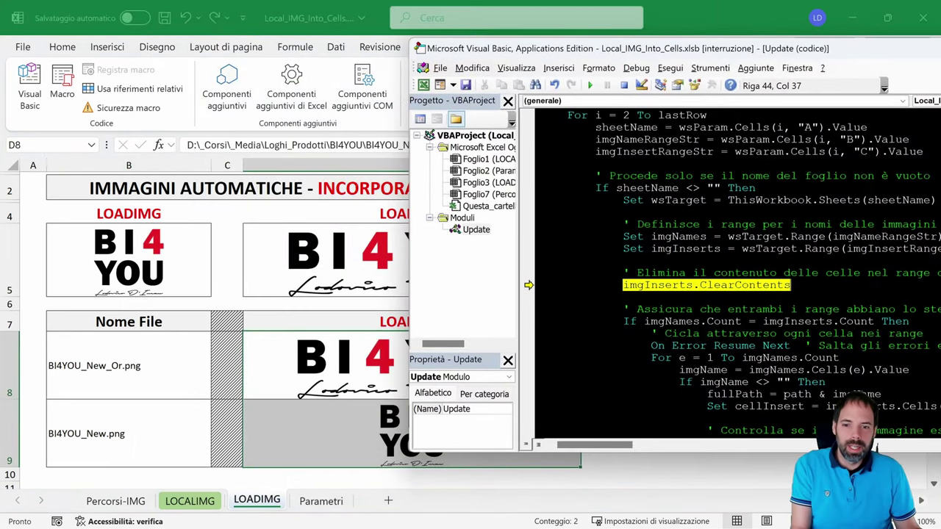
pyautogui.press('F8')
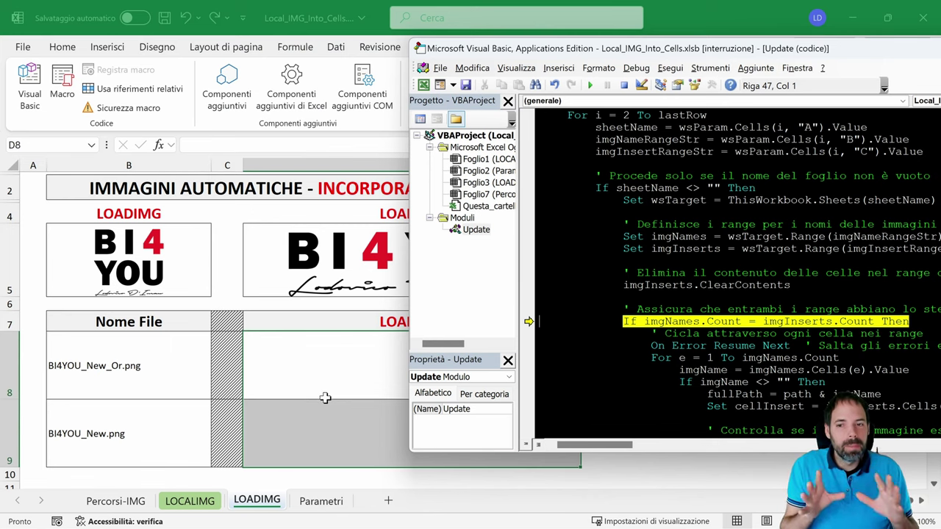
# Check the cleared sheet and header logo cell D5, then move the code editor back left
pyautogui.press('F5')
pyautogui.click(340, 264)
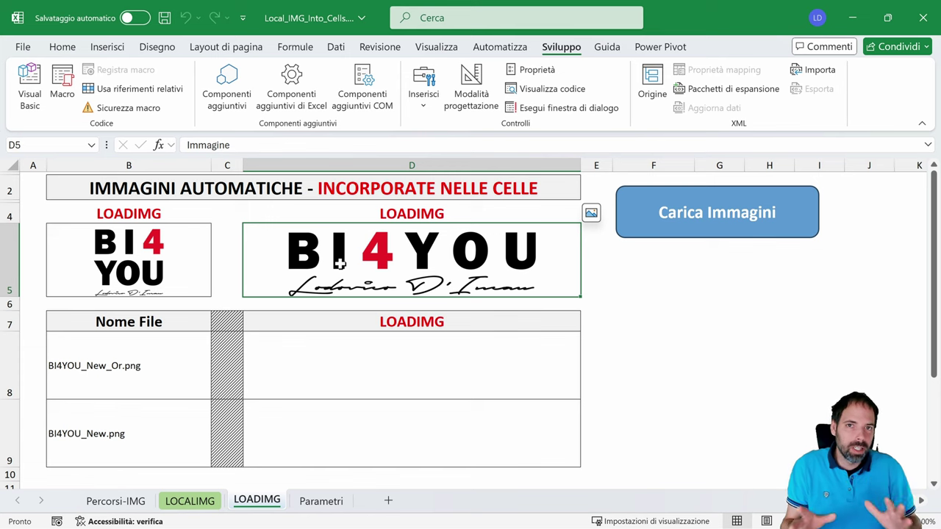
pyautogui.click(30, 84)
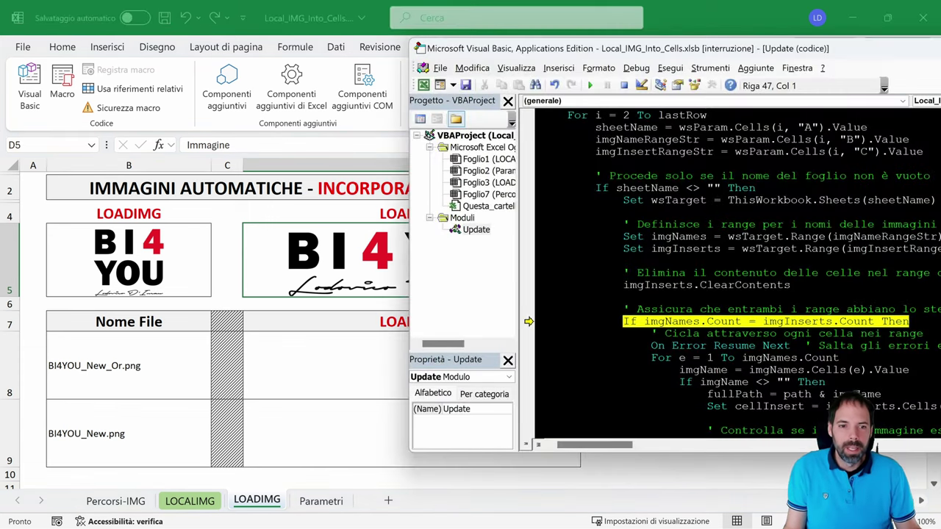
pyautogui.moveTo(722, 38); pyautogui.dragTo(452, 31)
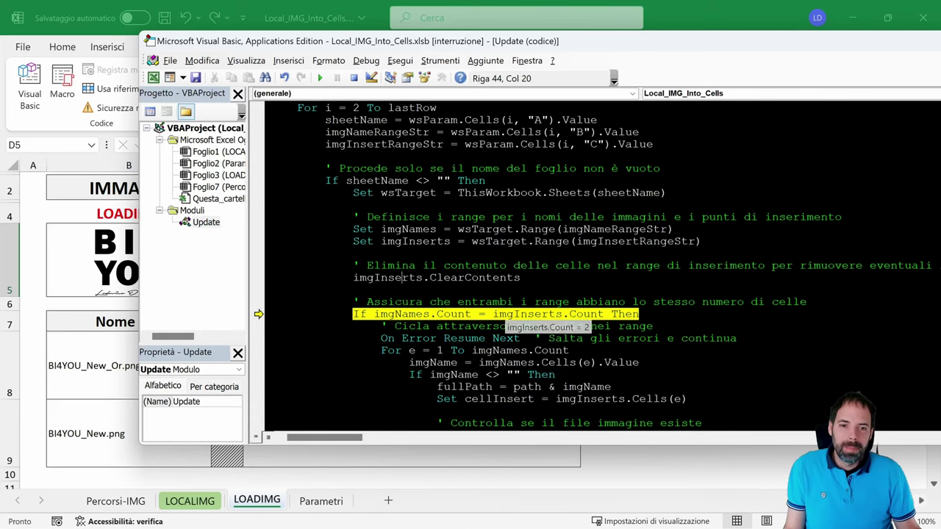
pyautogui.click(525, 277)
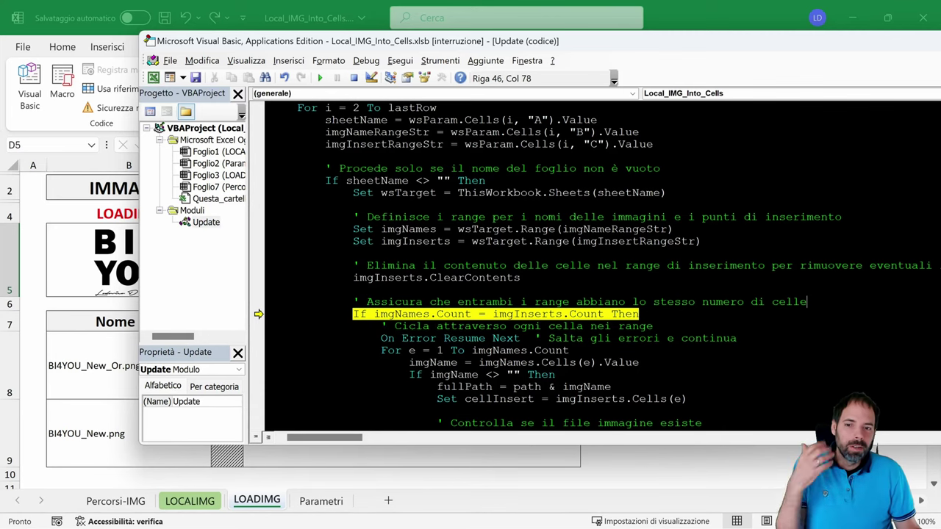
# On Parametri, check the name range B8:B9 in B2 and insertion range D8:D9 in C2
pyautogui.click(321, 501)
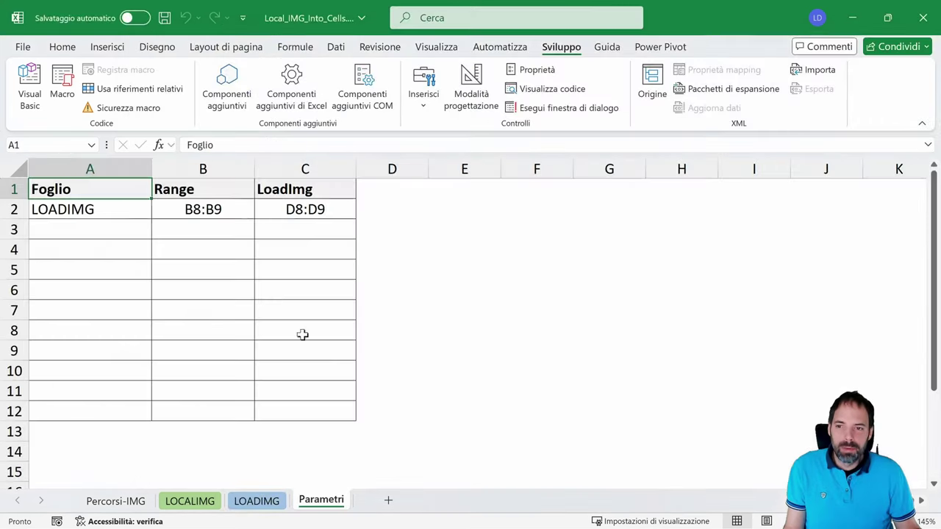
pyautogui.click(204, 210)
pyautogui.click(311, 210)
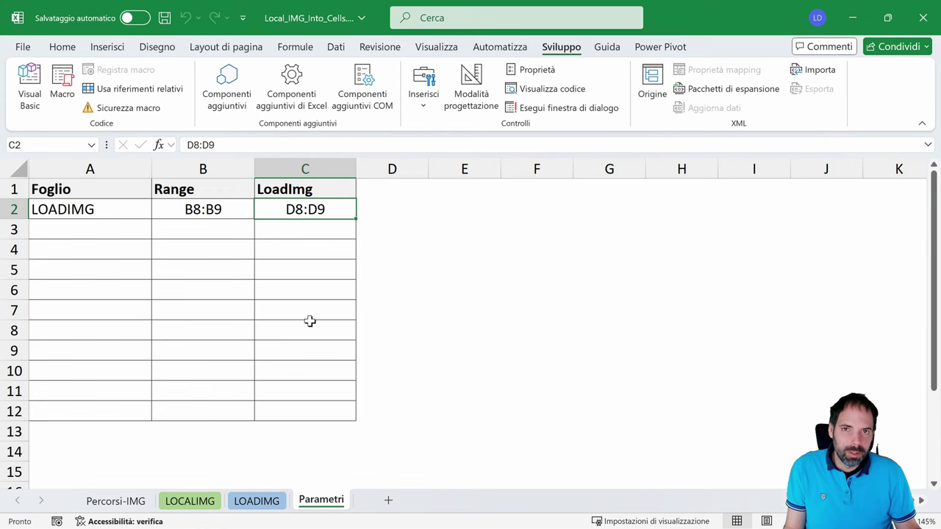
# Confirm imgNames.Count equals 2 and step past the range-count check
pyautogui.click(29, 92)
pyautogui.click(640, 314)
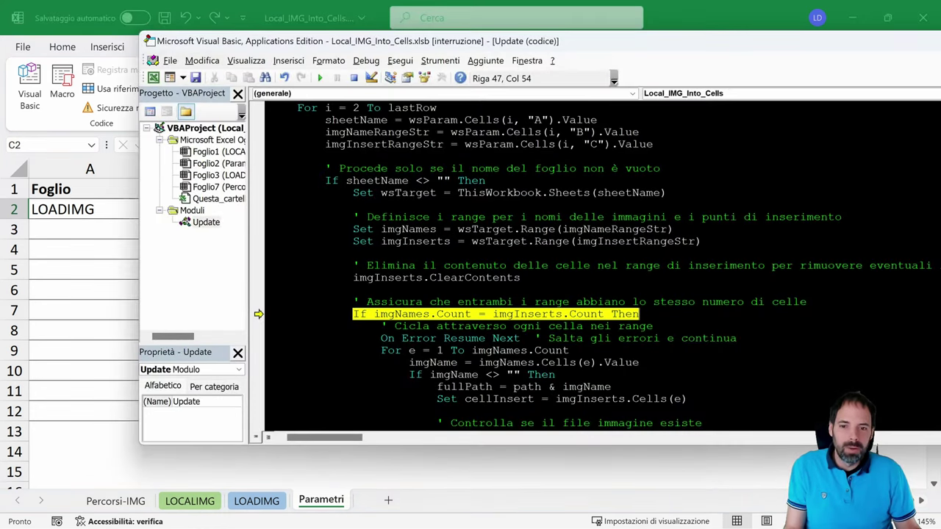
pyautogui.moveTo(384, 316)
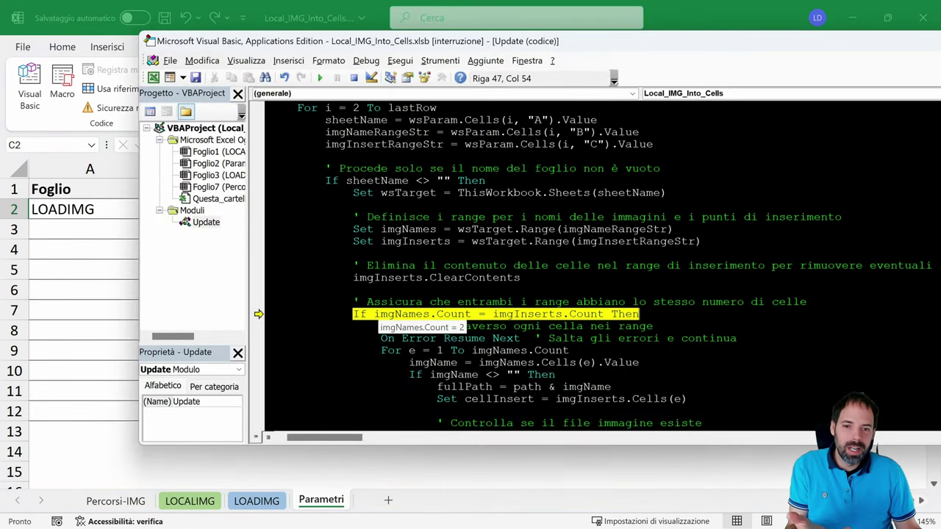
pyautogui.moveTo(511, 314)
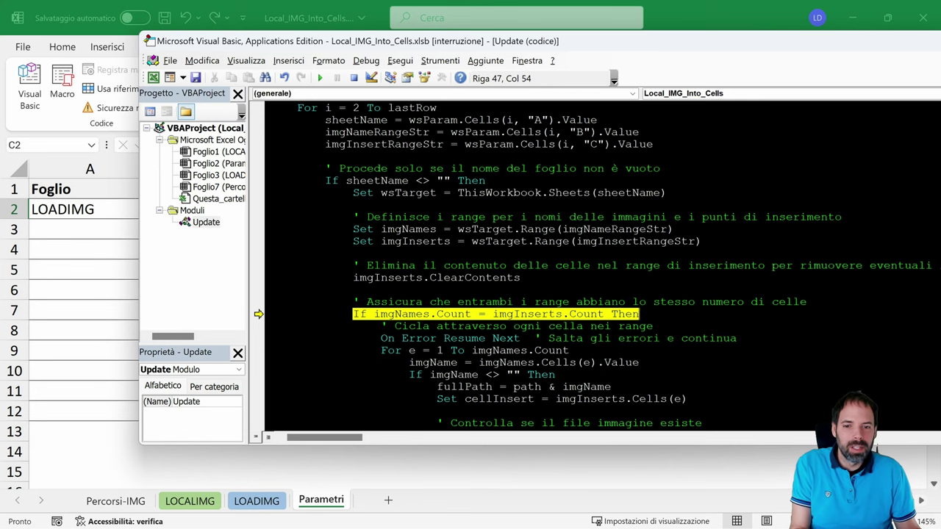
pyautogui.press('F8')
pyautogui.scroll(-3, 592, 266)
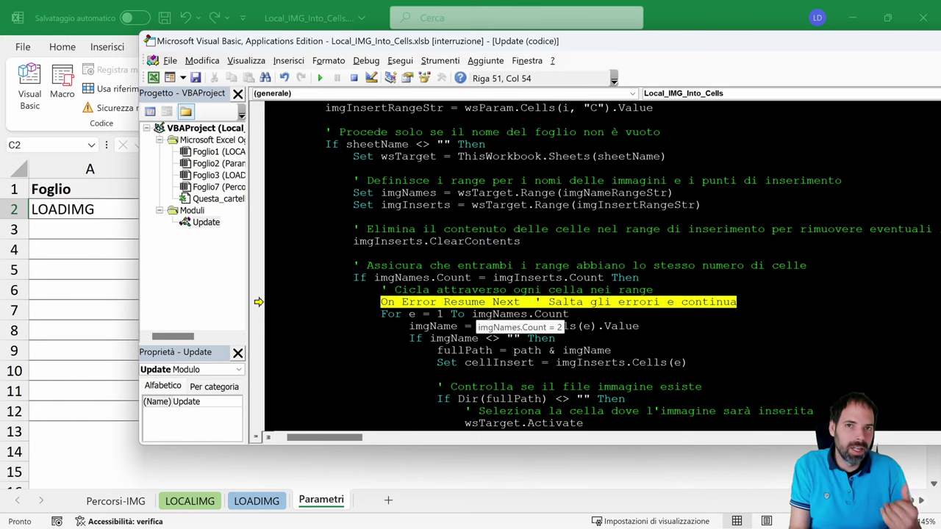
# Step into the image loop past reading the first image name, then view LOADIMG's empty image cells
pyautogui.press('F8')
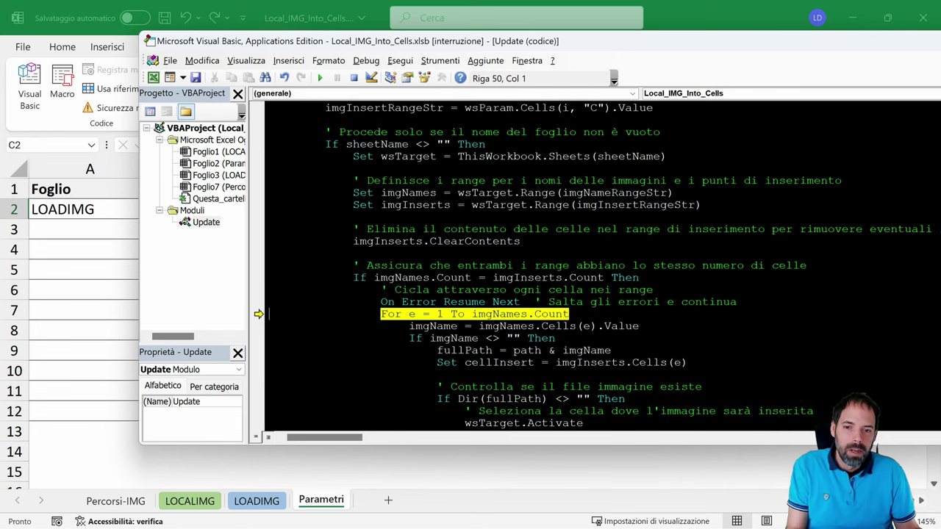
pyautogui.moveTo(437, 45); pyautogui.dragTo(596, 44)
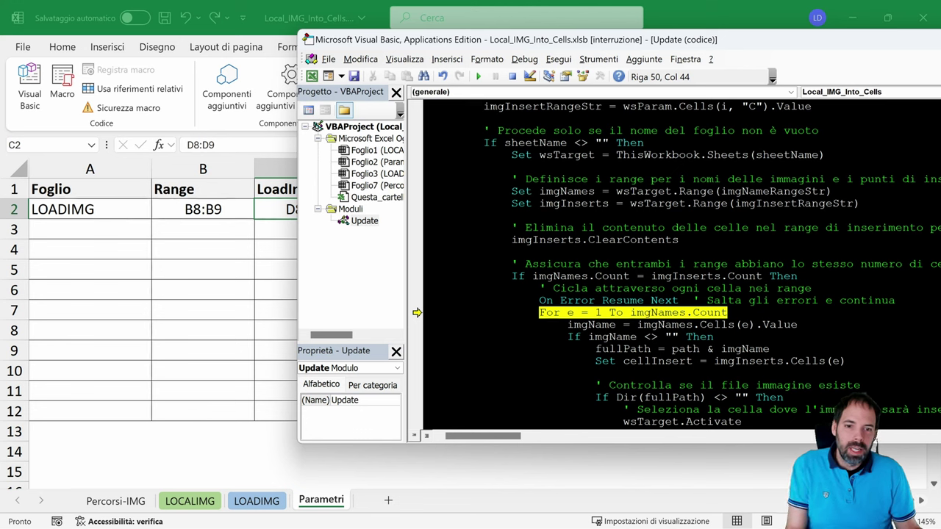
pyautogui.press('F8')
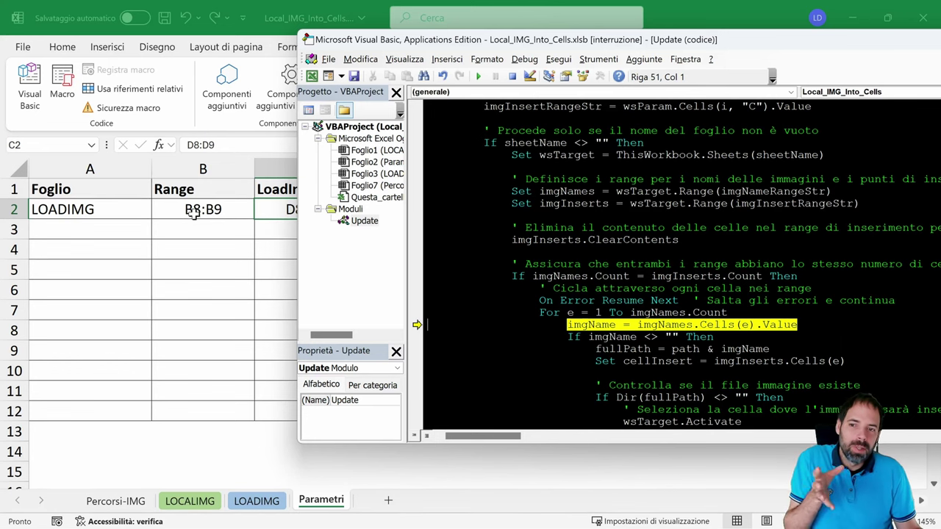
pyautogui.moveTo(647, 312)
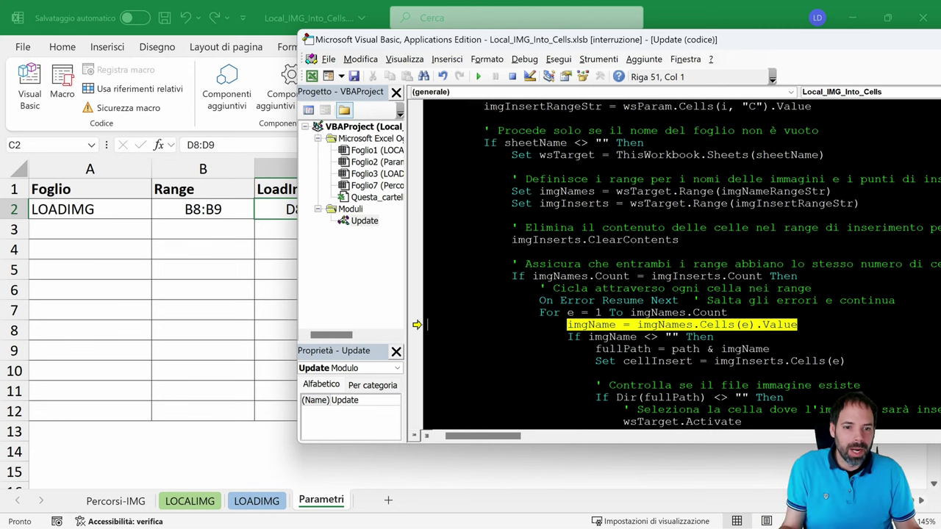
pyautogui.moveTo(592, 325)
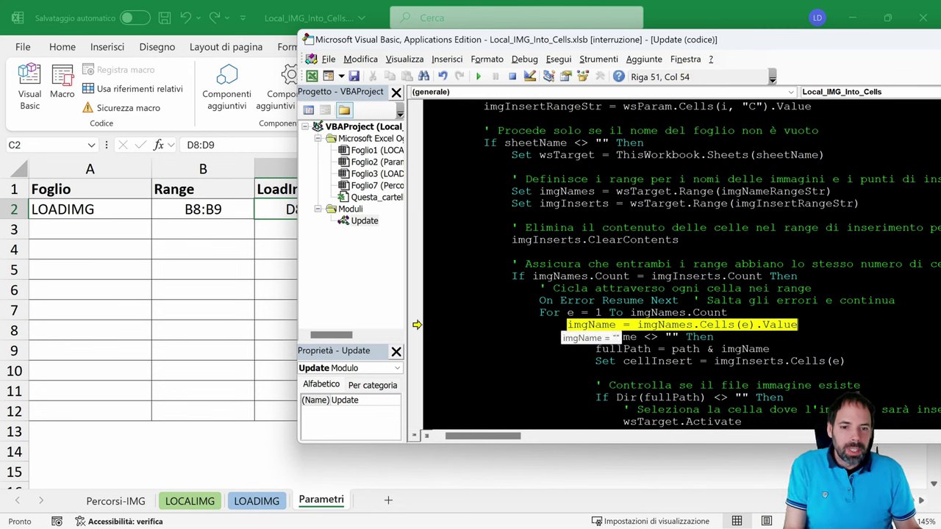
pyautogui.press('F8')
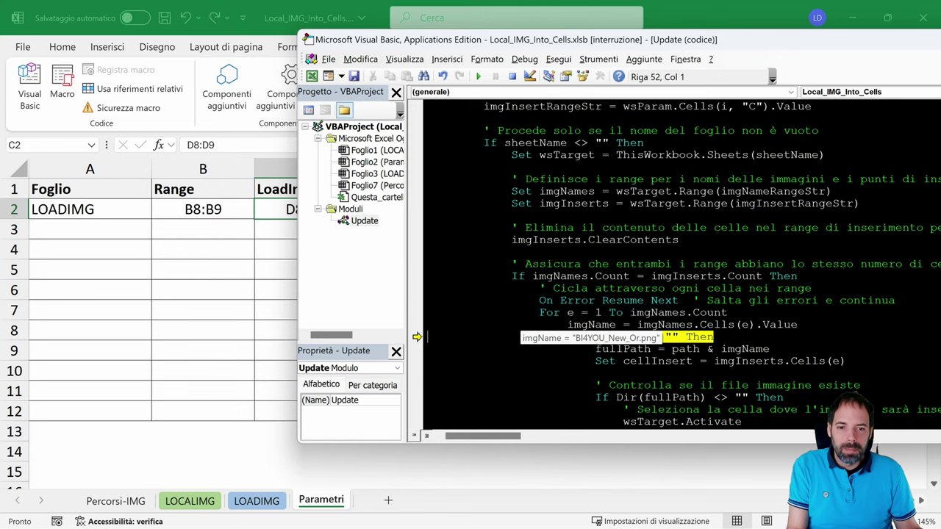
pyautogui.press('F5')
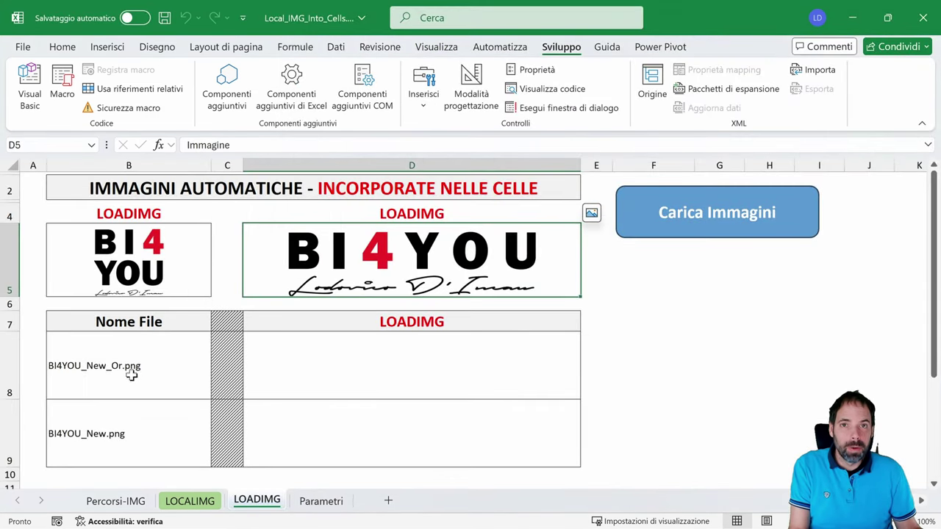
# Step through building fullPath for BI4YOU_New_Or.png up to the Dir file-existence check
pyautogui.hotkey('alt', 'F11')
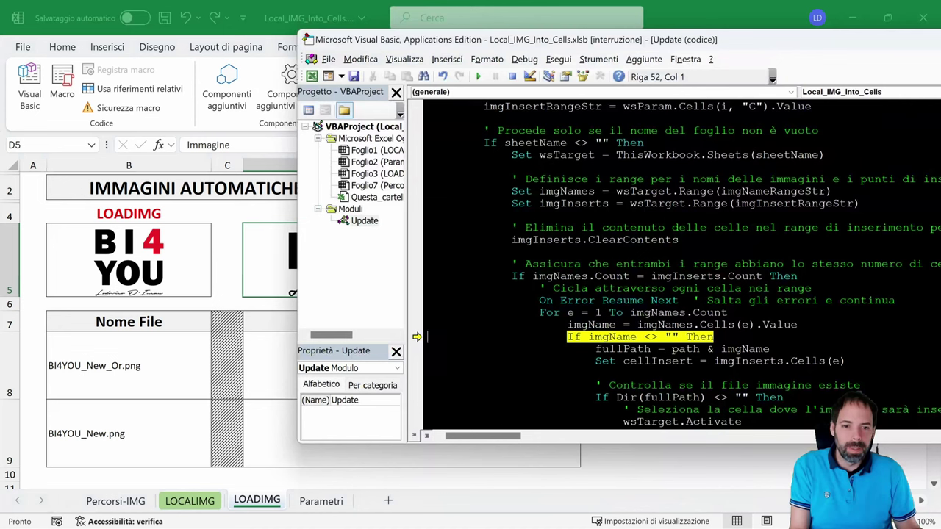
pyautogui.moveTo(611, 337)
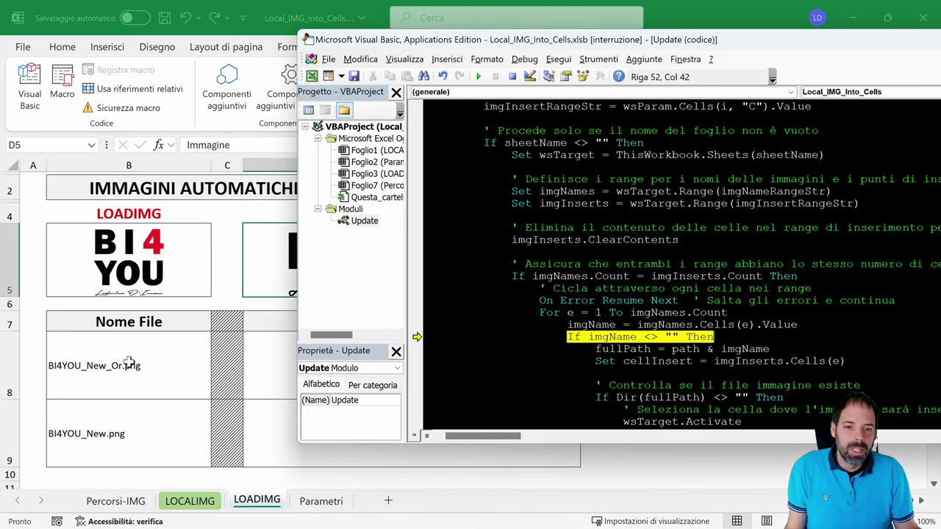
pyautogui.press('F8')
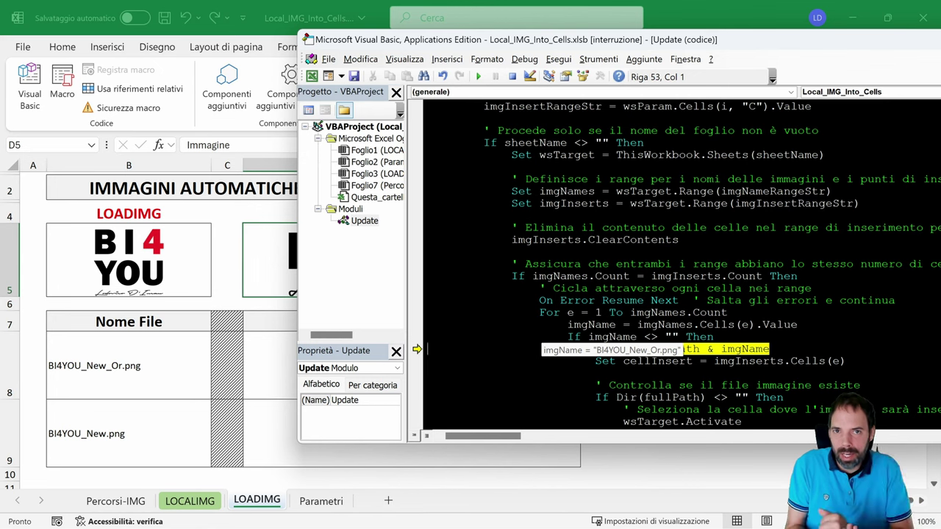
pyautogui.click(715, 336)
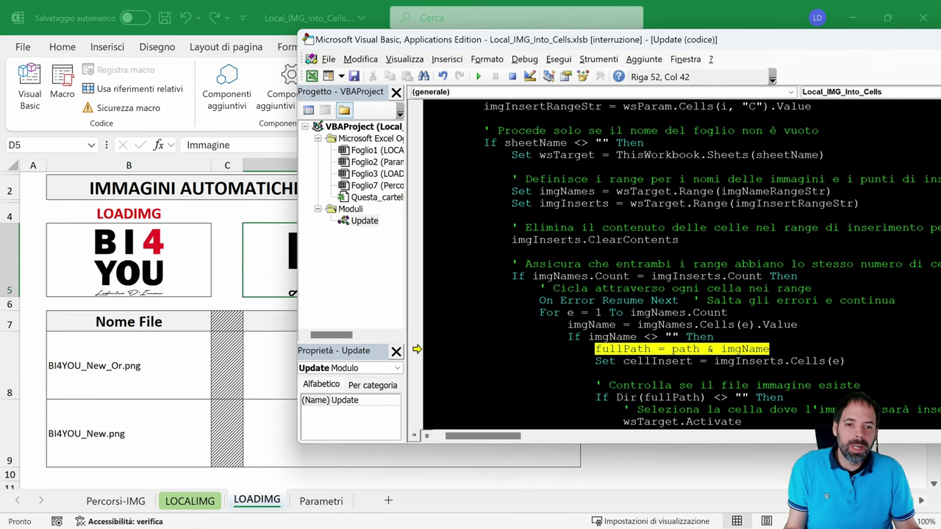
pyautogui.scroll(-3, 684, 289)
pyautogui.moveTo(603, 241)
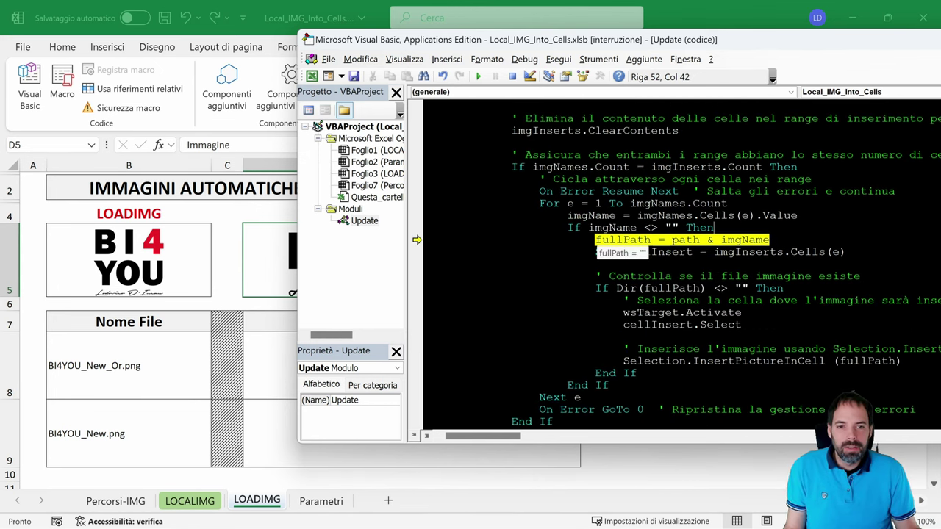
pyautogui.moveTo(662, 240)
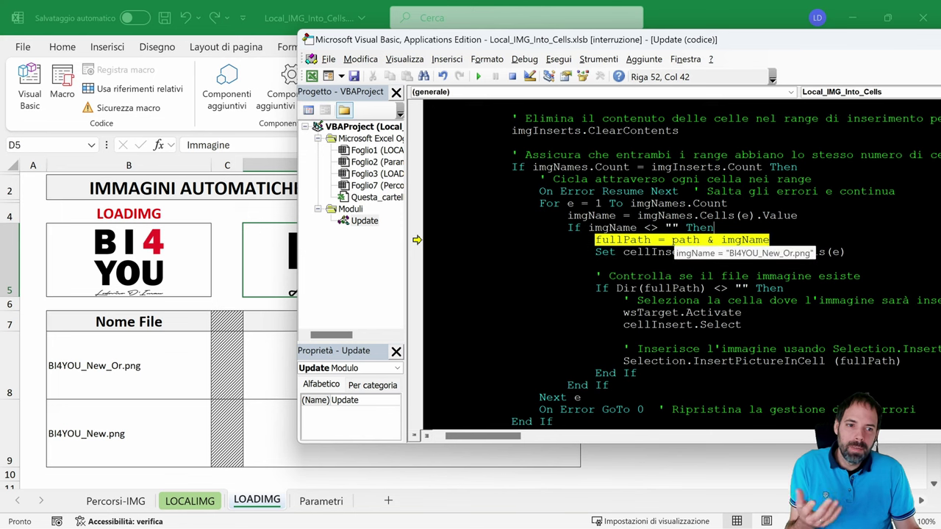
pyautogui.press('F8')
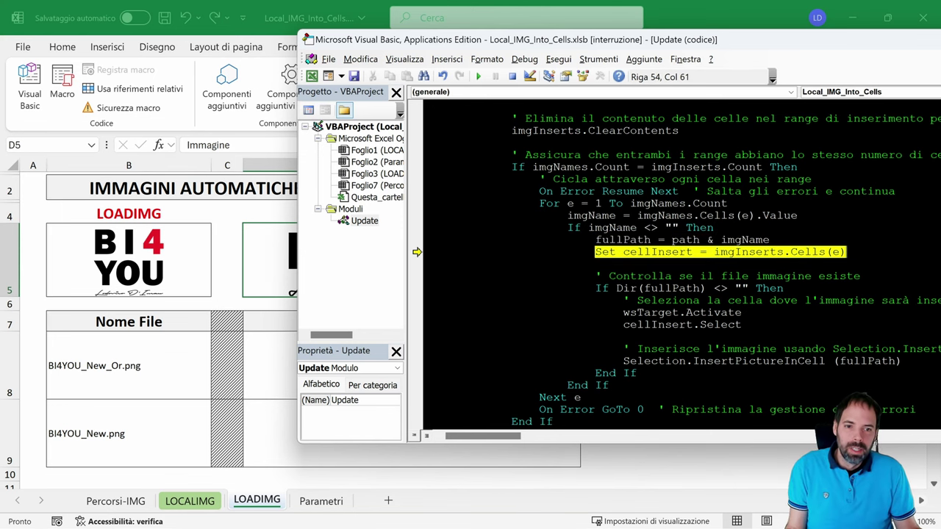
pyautogui.press('F8')
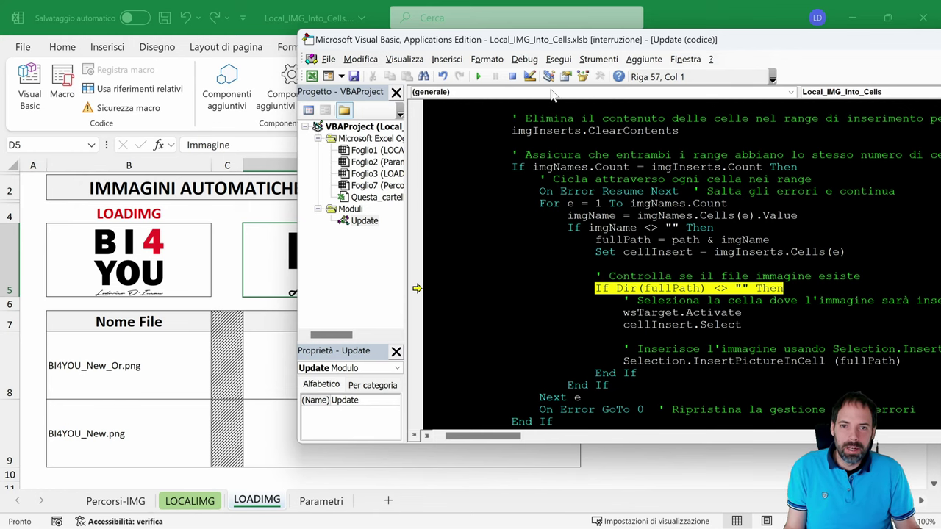
# Move the code aside and inspect the expression reading the image name from the cells
pyautogui.moveTo(514, 39); pyautogui.dragTo(634, 44)
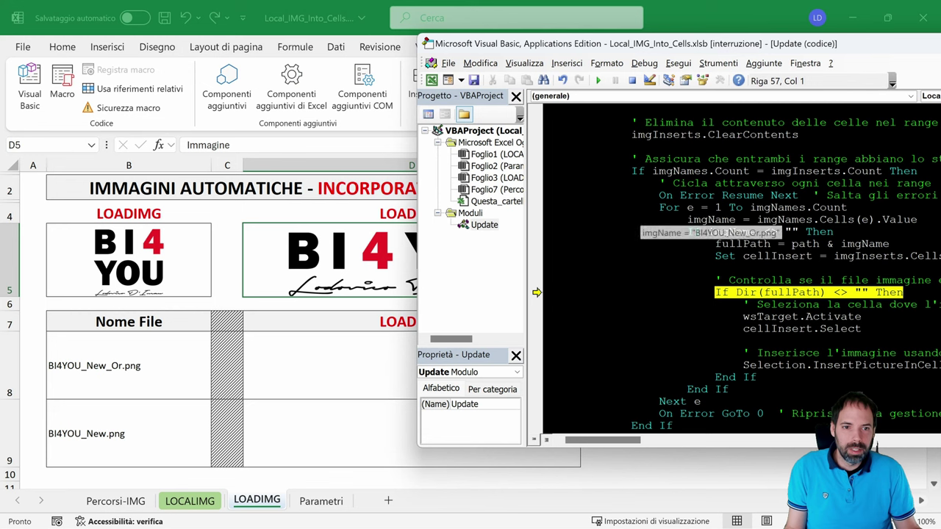
pyautogui.moveTo(676, 171)
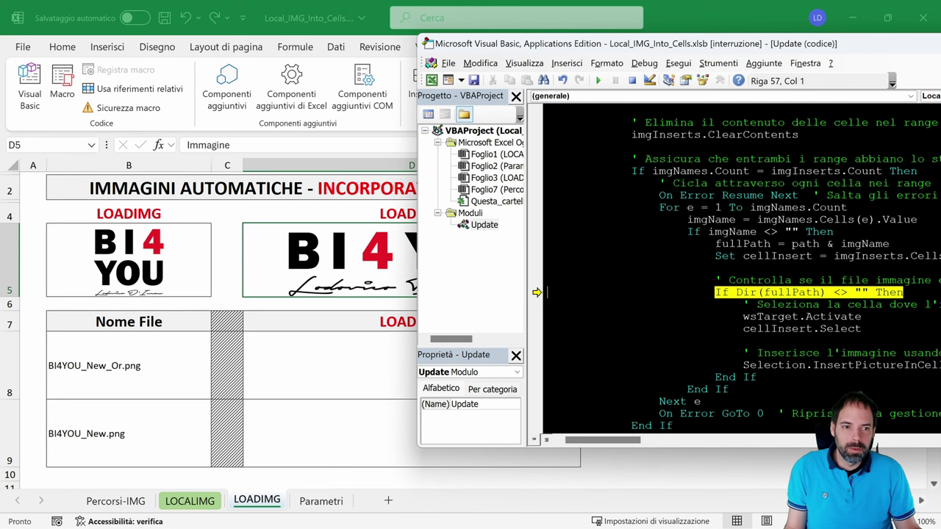
pyautogui.moveTo(917, 219); pyautogui.dragTo(776, 219)
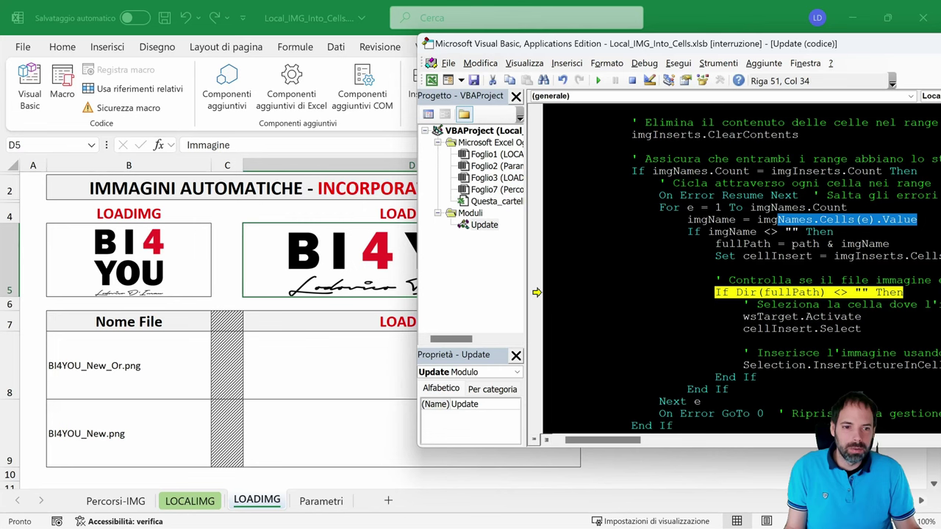
pyautogui.click(547, 268)
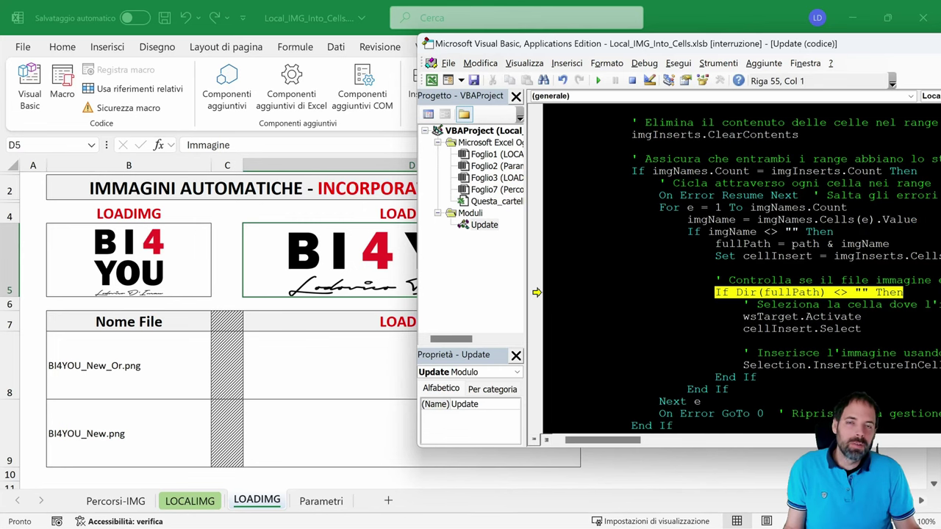
pyautogui.click(763, 281)
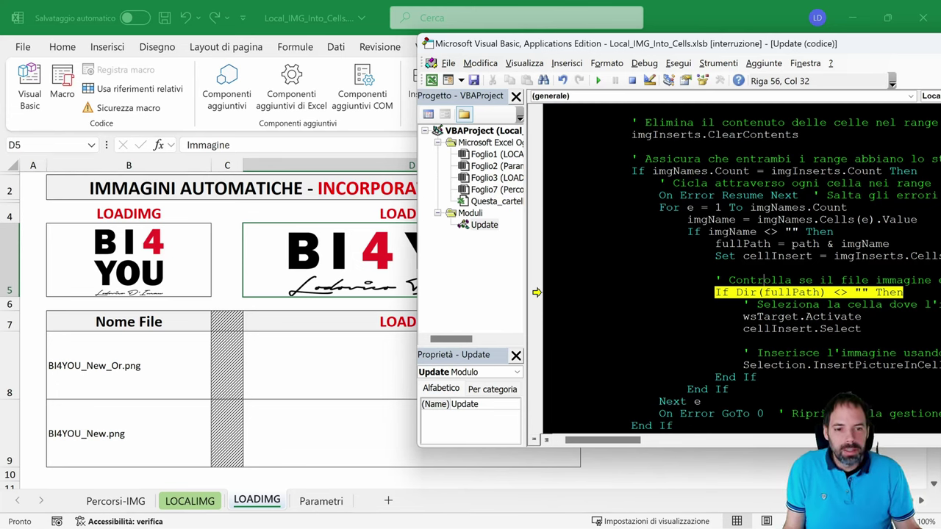
pyautogui.moveTo(779, 292)
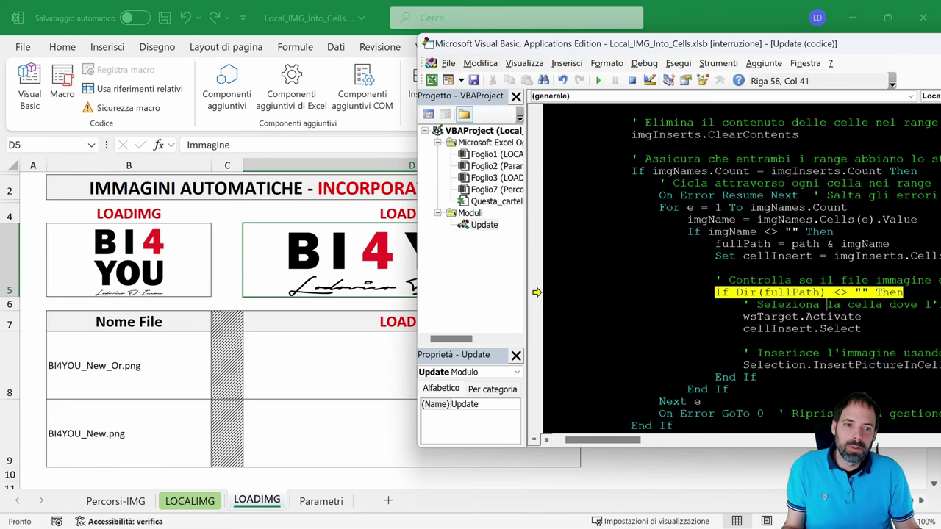
# Step through activating LOADIMG and selecting cell D8, checking the sheet in between
pyautogui.moveTo(759, 49); pyautogui.dragTo(593, 47)
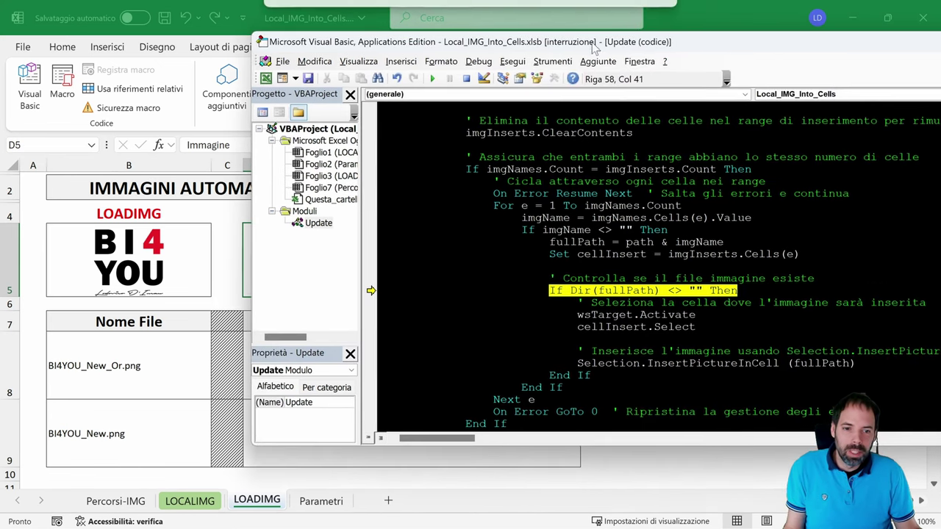
pyautogui.press('F8')
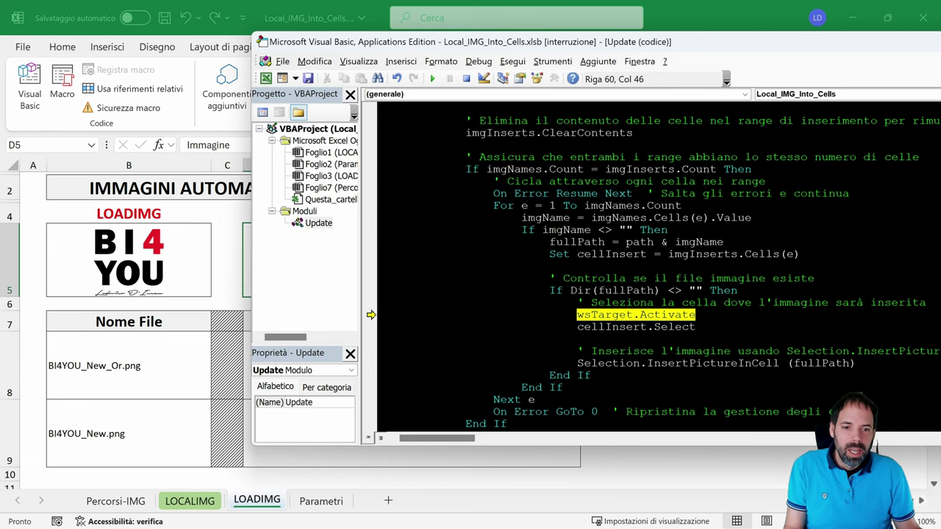
pyautogui.click(321, 501)
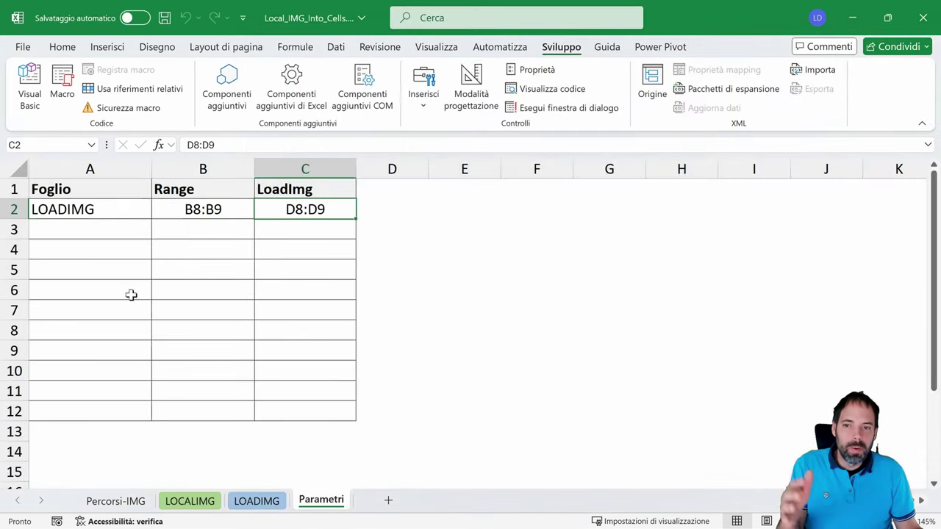
pyautogui.hotkey('alt', 'F11')
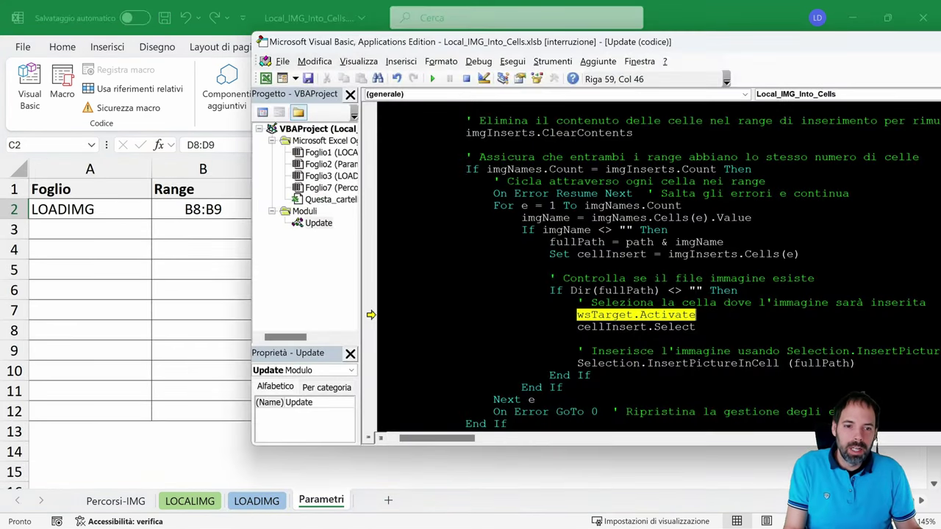
pyautogui.press('F8')
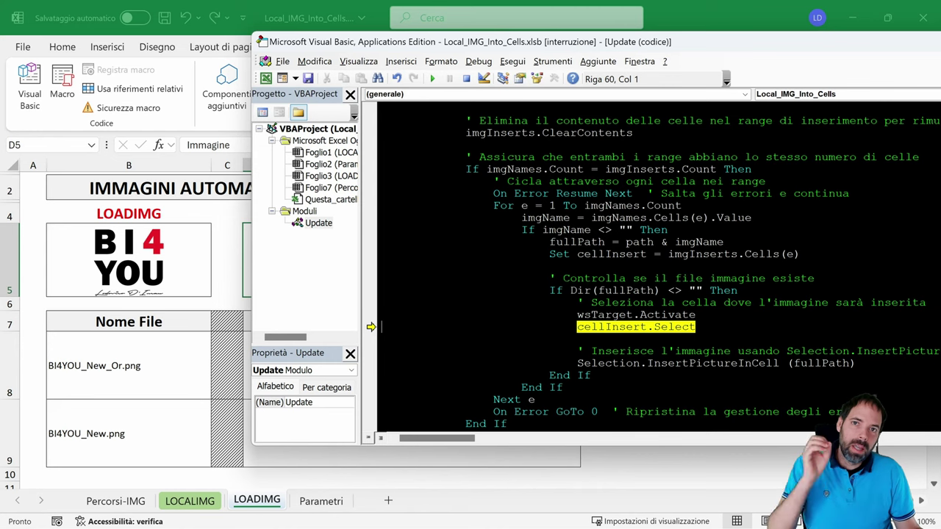
pyautogui.moveTo(527, 43); pyautogui.dragTo(725, 45)
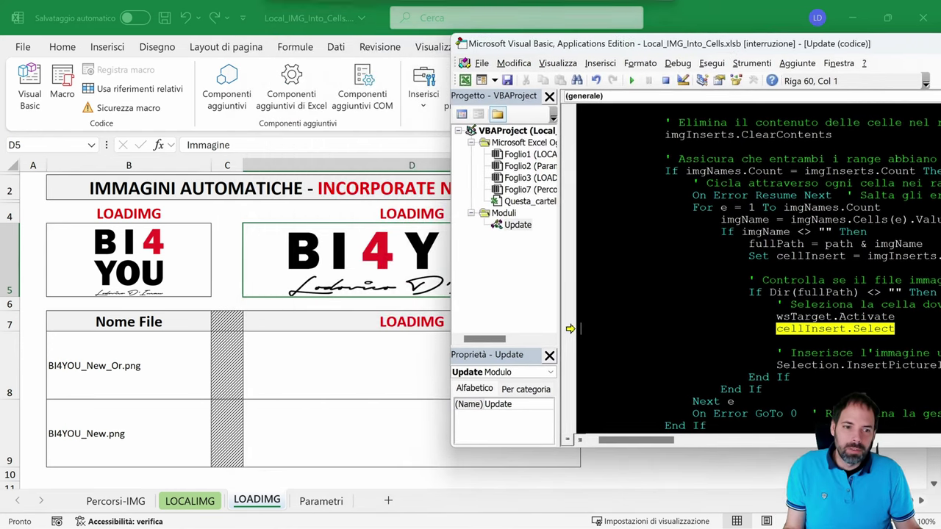
pyautogui.press('F8')
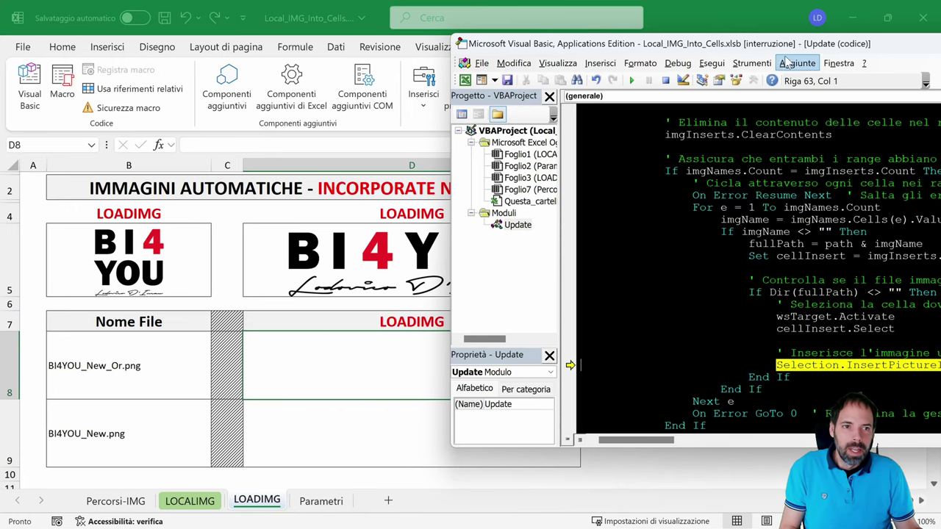
pyautogui.moveTo(800, 46); pyautogui.dragTo(386, 44)
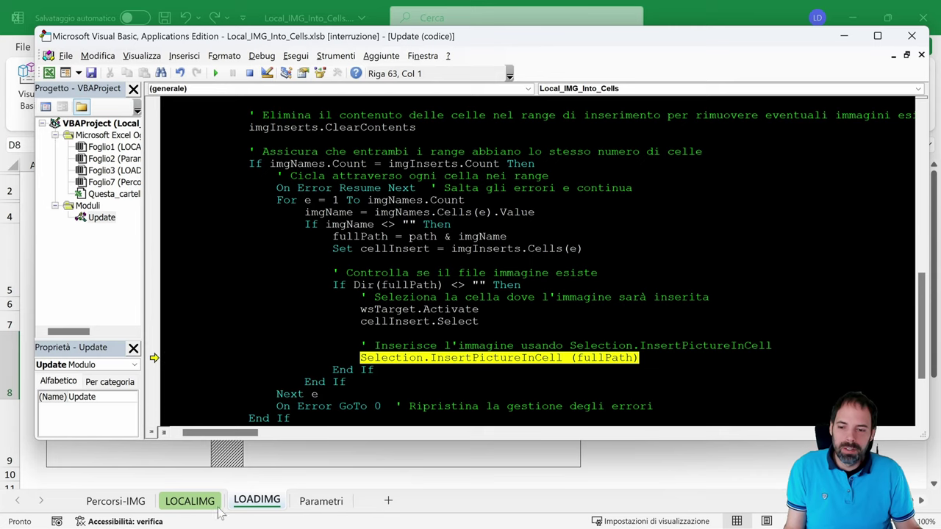
# On LOADIMG, look at the Insert > Illustrations > Images > Place in Cell option
pyautogui.click(256, 504)
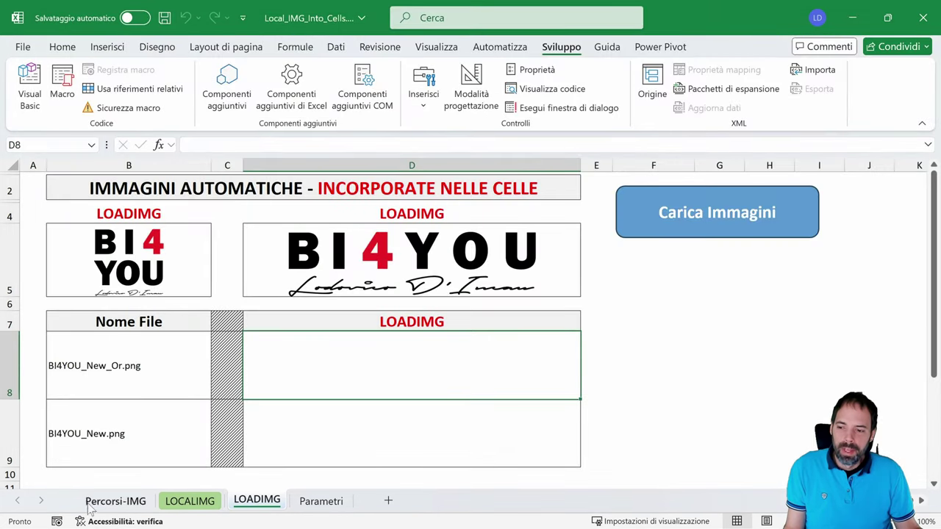
pyautogui.click(107, 46)
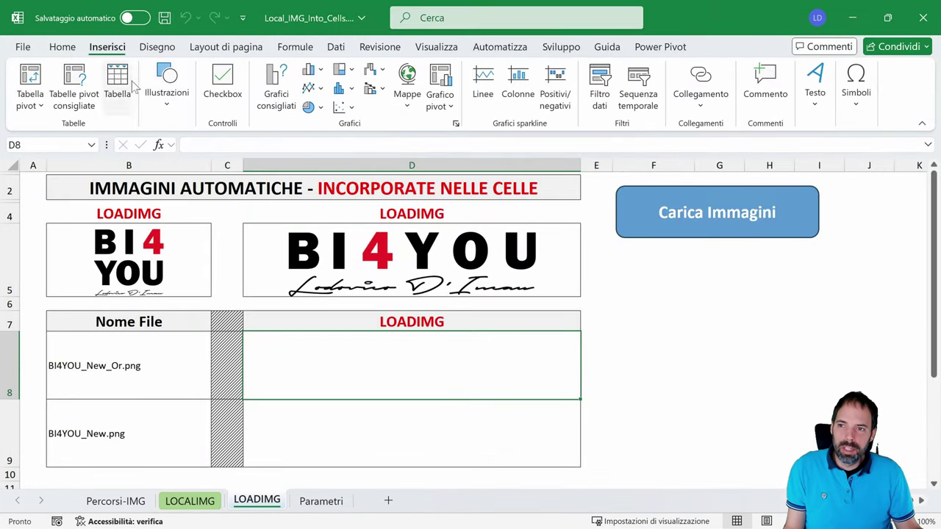
pyautogui.click(166, 84)
pyautogui.click(162, 158)
pyautogui.moveTo(197, 204)
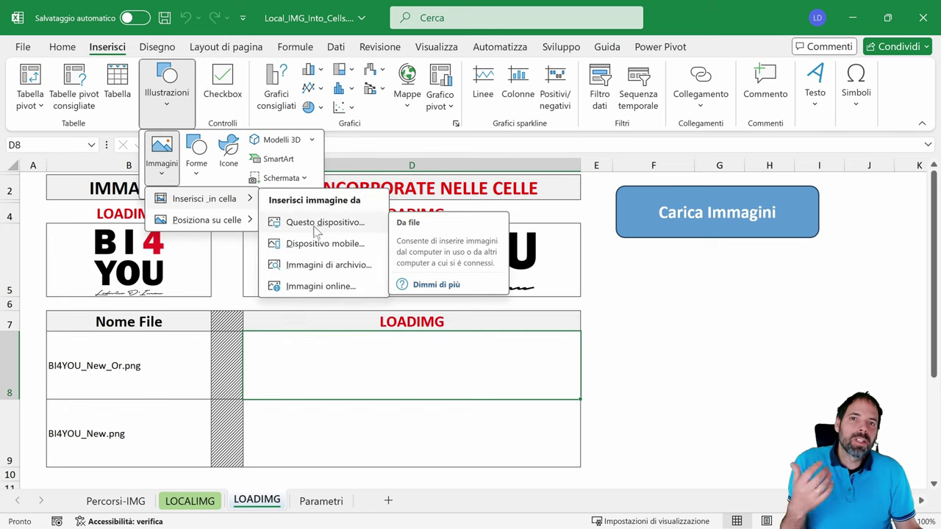
pyautogui.click(561, 46)
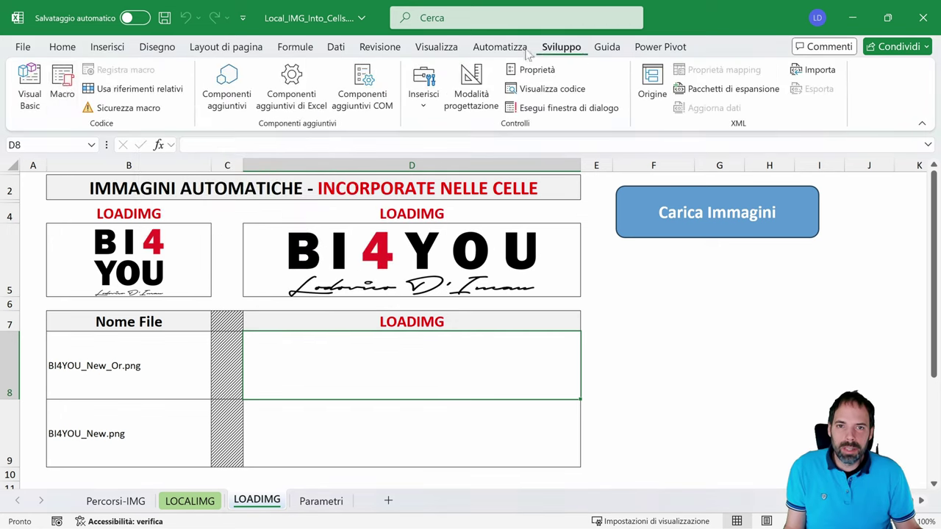
# Inspect fullPath in the InsertPictureInCell line, then move the code aside to reveal D8:D9
pyautogui.click(29, 87)
pyautogui.click(375, 370)
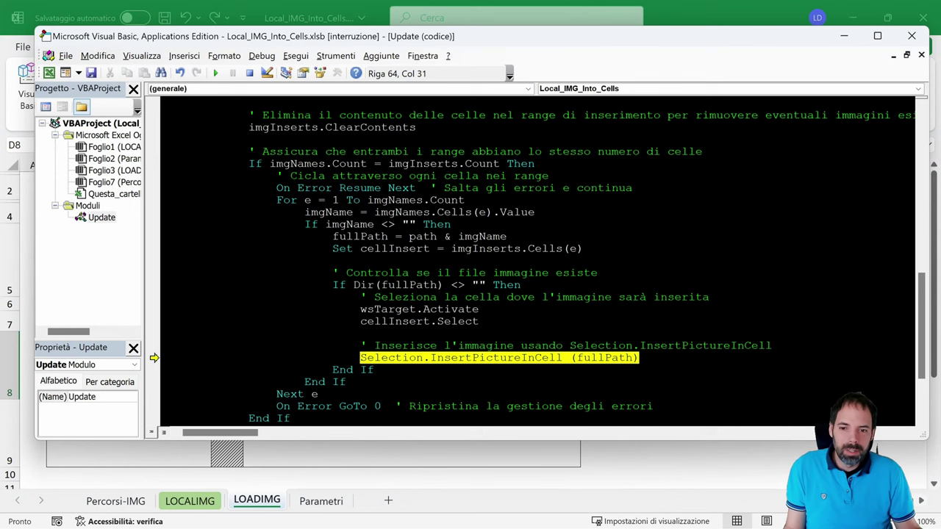
pyautogui.moveTo(361, 357); pyautogui.dragTo(417, 357)
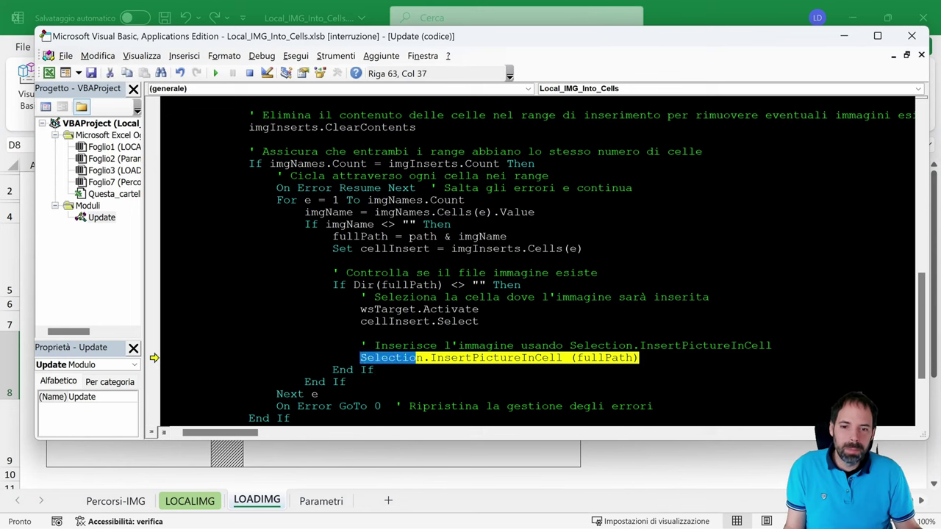
pyautogui.click(425, 357)
pyautogui.moveTo(632, 357); pyautogui.dragTo(579, 358)
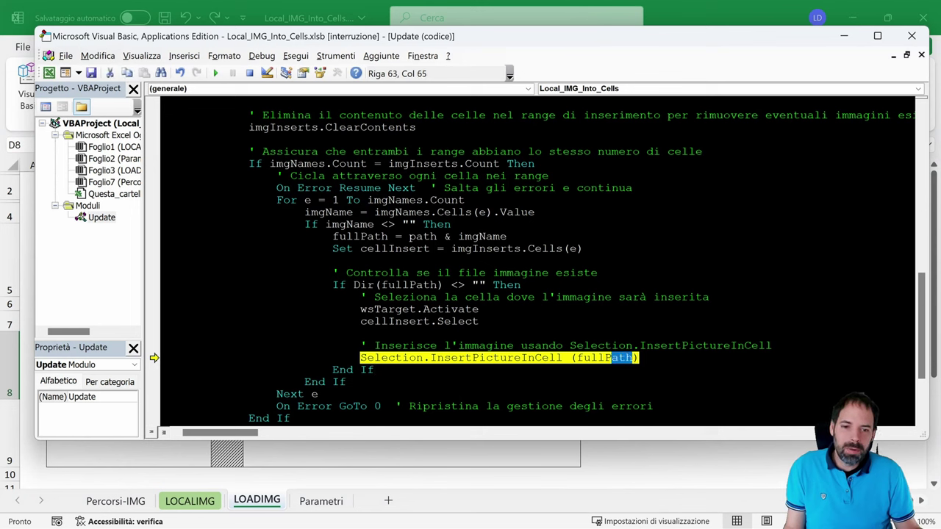
pyautogui.moveTo(581, 363)
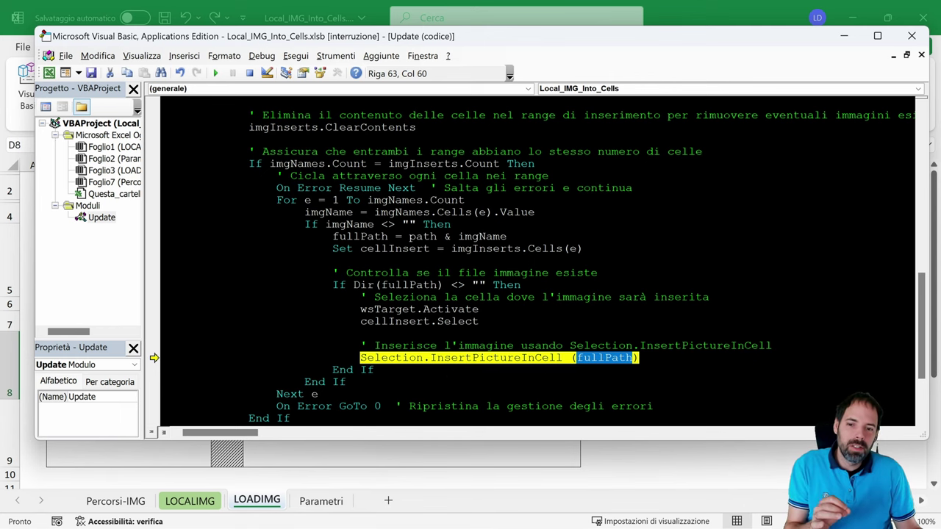
pyautogui.moveTo(354, 357); pyautogui.dragTo(639, 358)
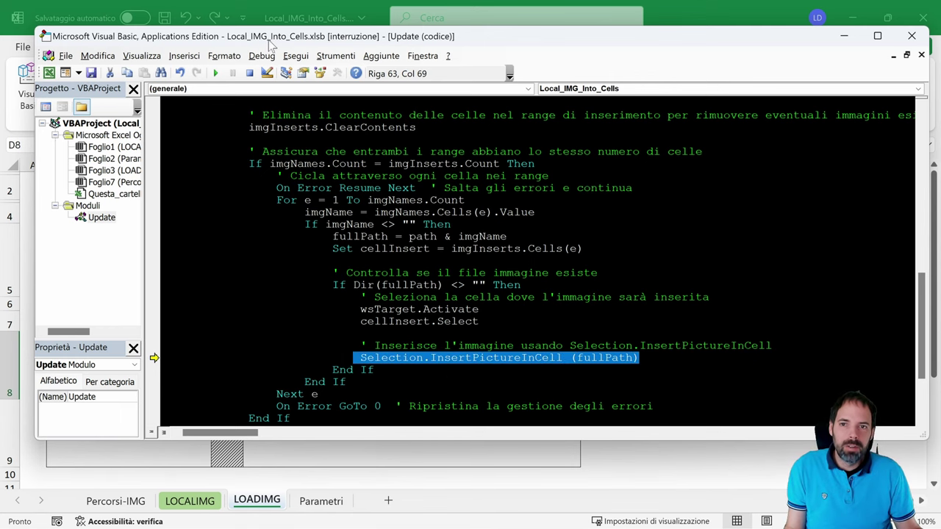
pyautogui.moveTo(266, 40); pyautogui.dragTo(777, 47)
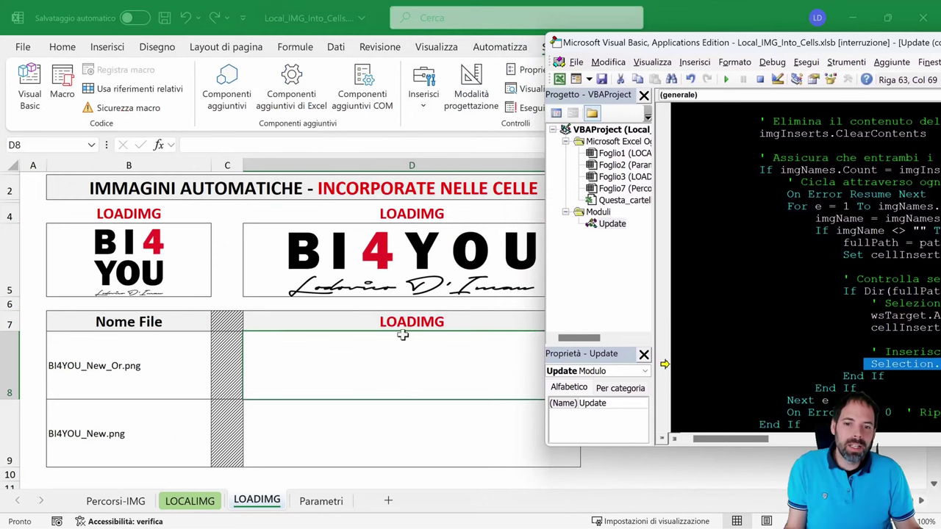
# Run the insertion line to embed BI4YOU_New_Or.png in cell D8
pyautogui.moveTo(747, 47); pyautogui.dragTo(549, 57)
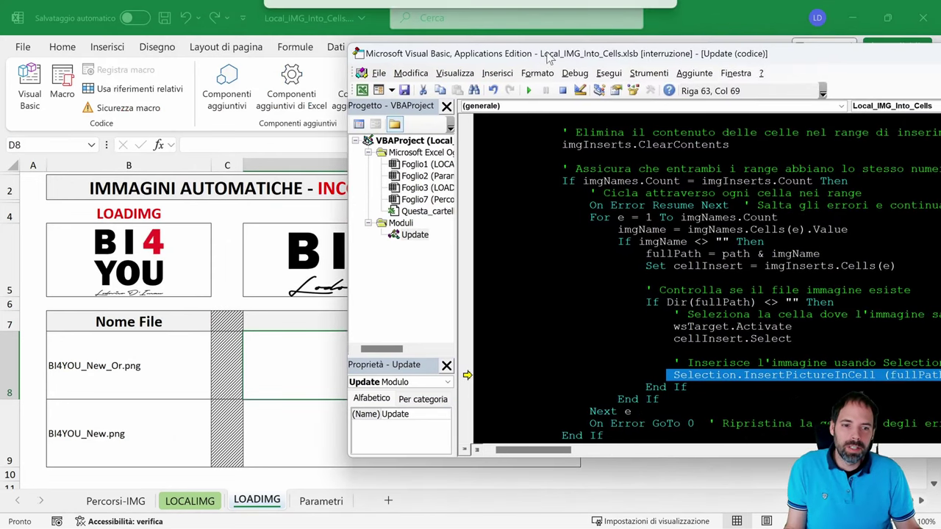
pyautogui.press('F8')
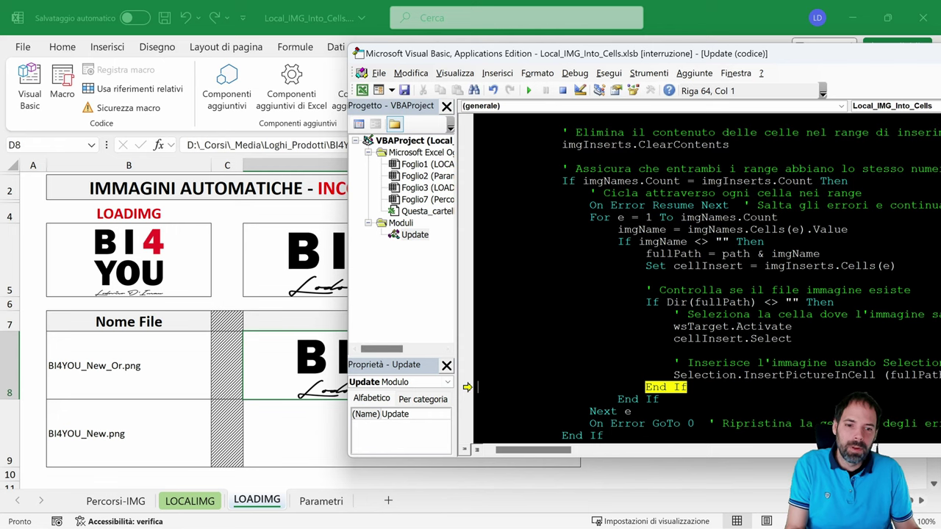
pyautogui.press('F8')
pyautogui.press('F8')
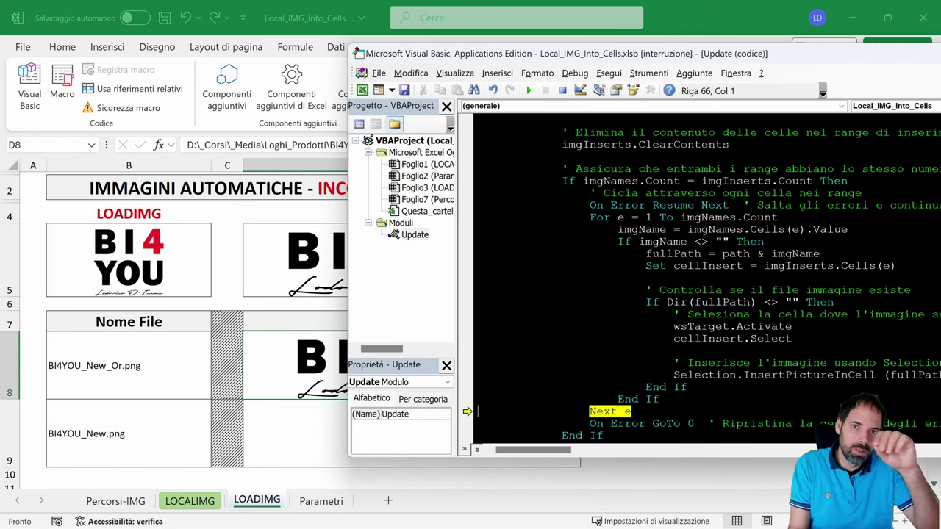
# Step the loop through the second file, embedding its logo in D9, and finish the outer loop
pyautogui.press('F8')
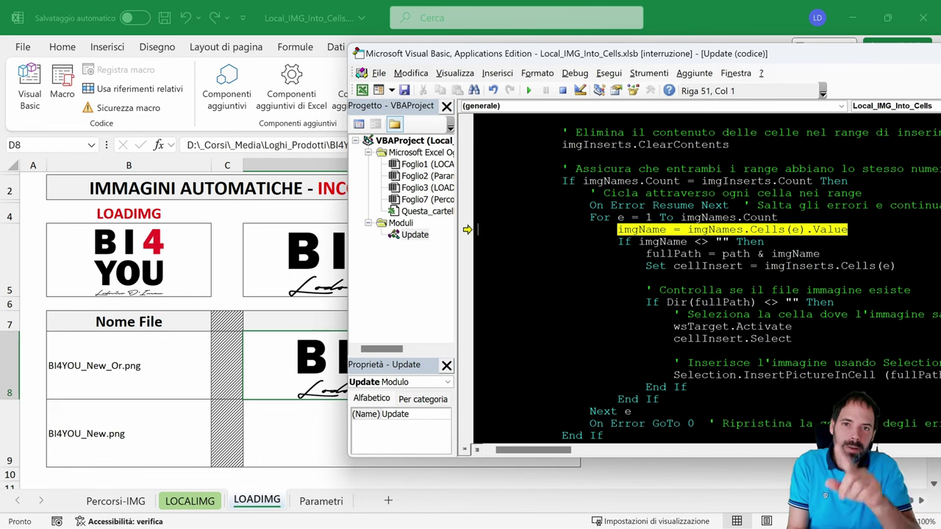
pyautogui.press('F8')
pyautogui.press('F8')
pyautogui.press('F8')
pyautogui.press('F8')
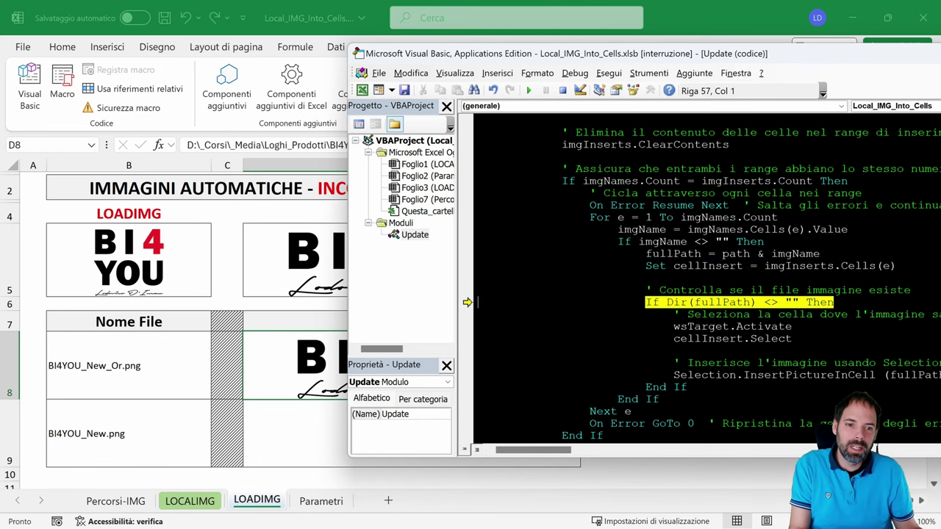
pyautogui.press('F8')
pyautogui.press('F8')
pyautogui.press('F8')
pyautogui.press('F8')
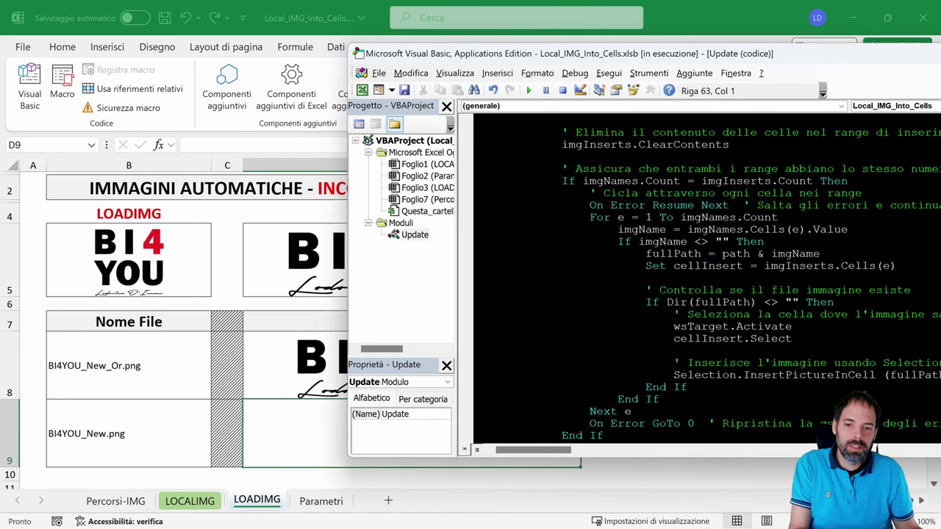
pyautogui.moveTo(596, 53); pyautogui.dragTo(728, 53)
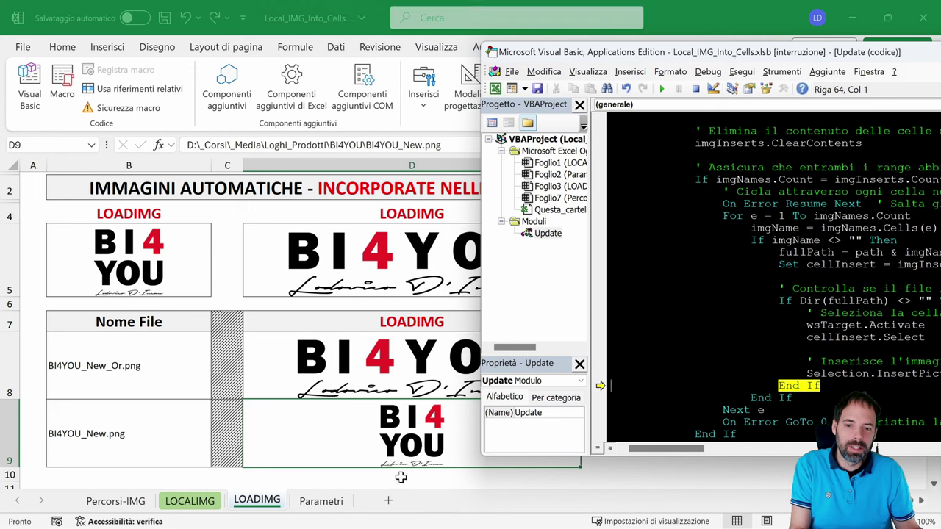
pyautogui.press('F8')
pyautogui.press('F8')
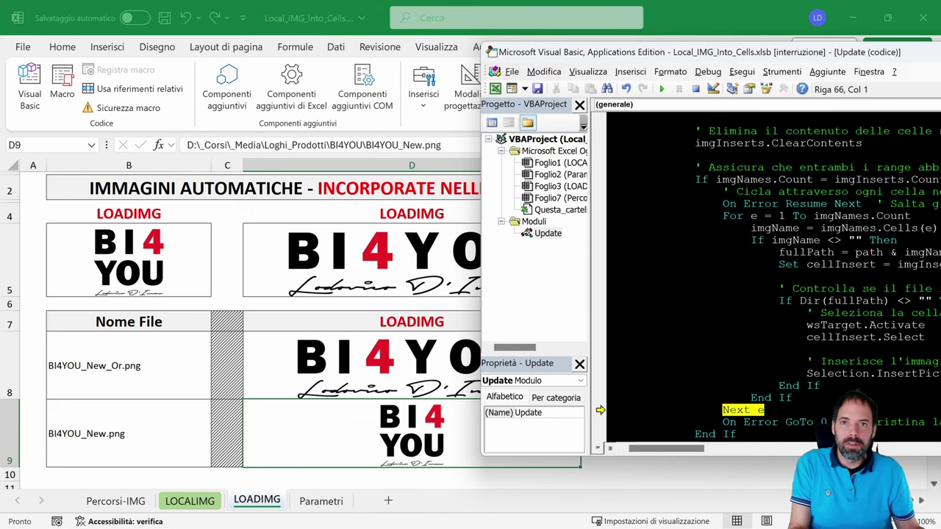
pyautogui.press('F8')
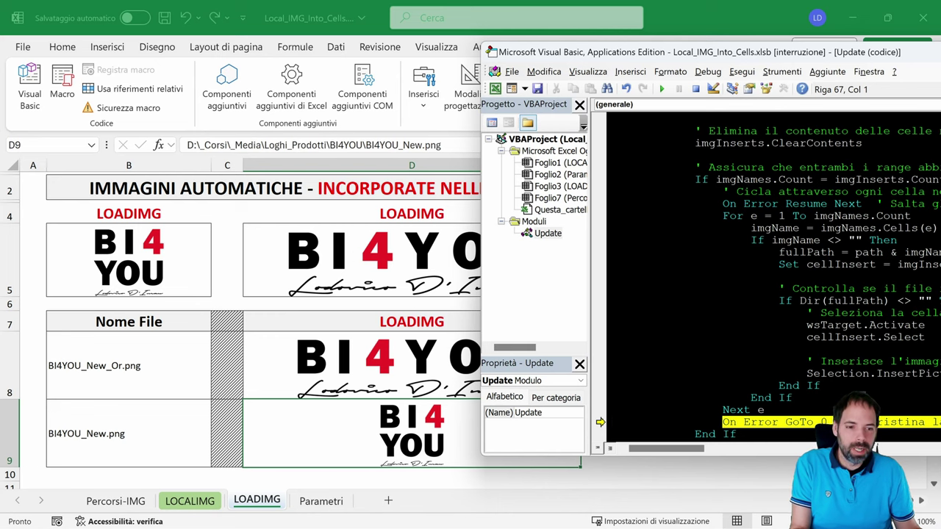
pyautogui.scroll(-3, 765, 279)
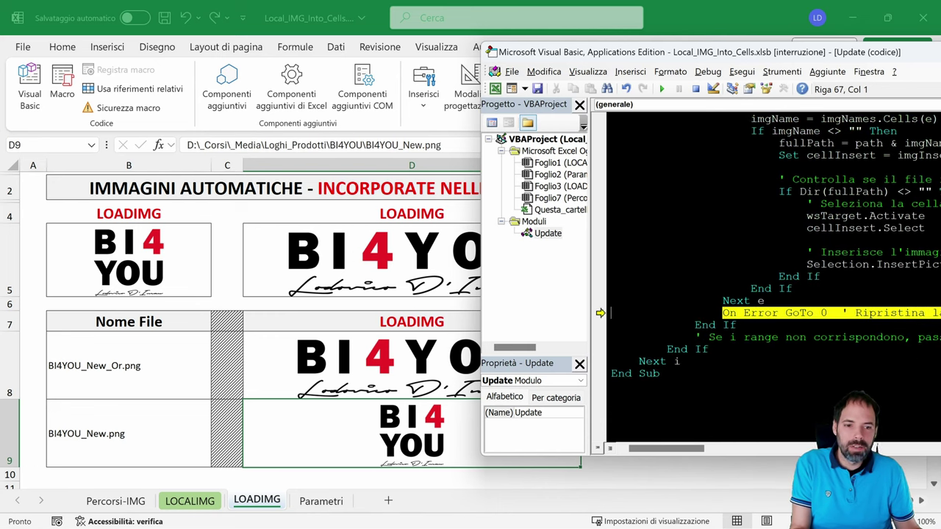
pyautogui.press('F8')
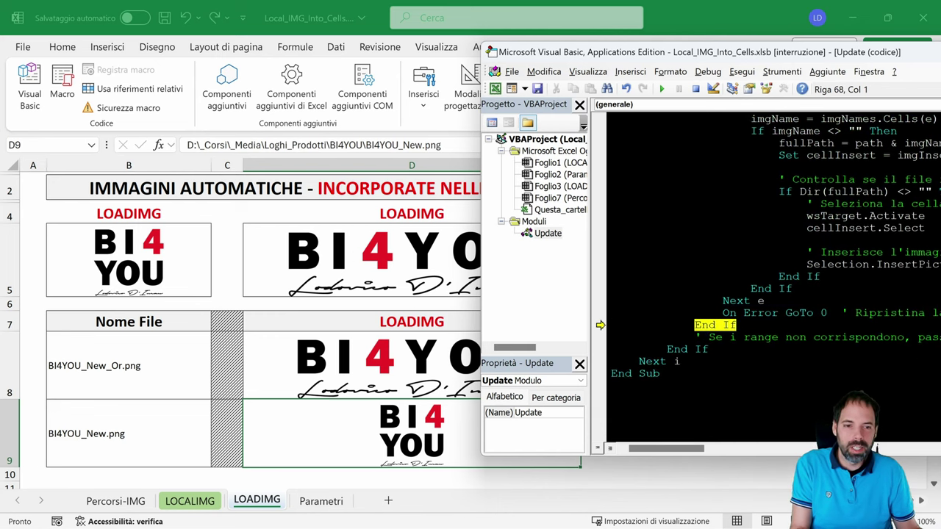
pyautogui.press('F8')
pyautogui.press('F8')
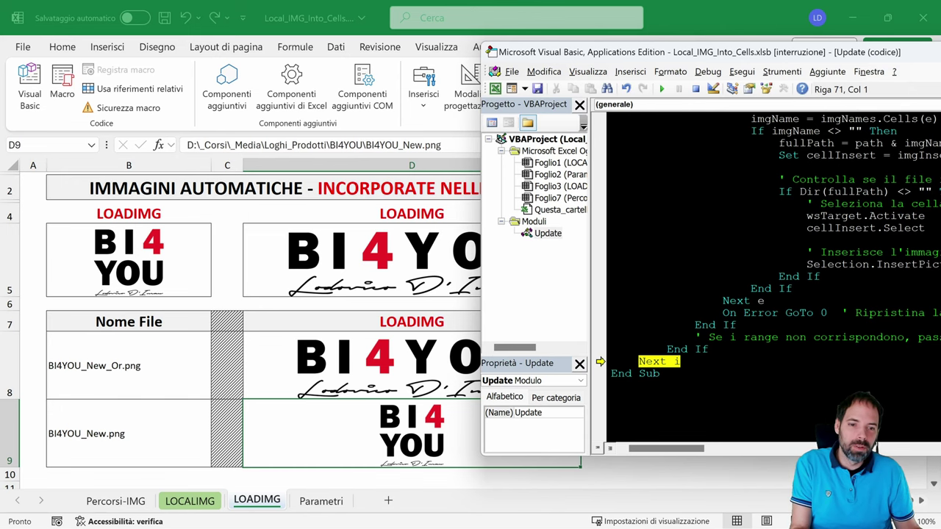
pyautogui.press('F8')
# Review the parameter-reading code, end the Update macro's debug run, and close the VBA editor
pyautogui.click(334, 507)
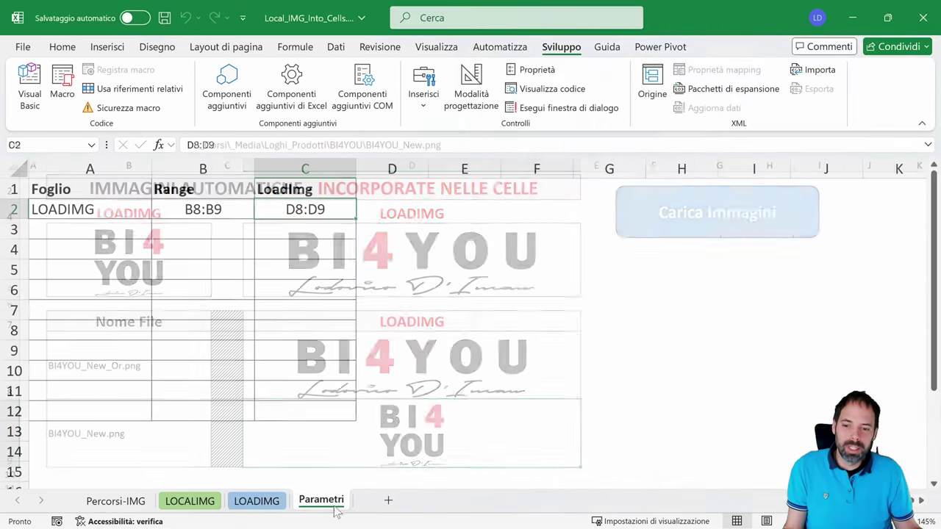
pyautogui.hotkey('alt', 'F11')
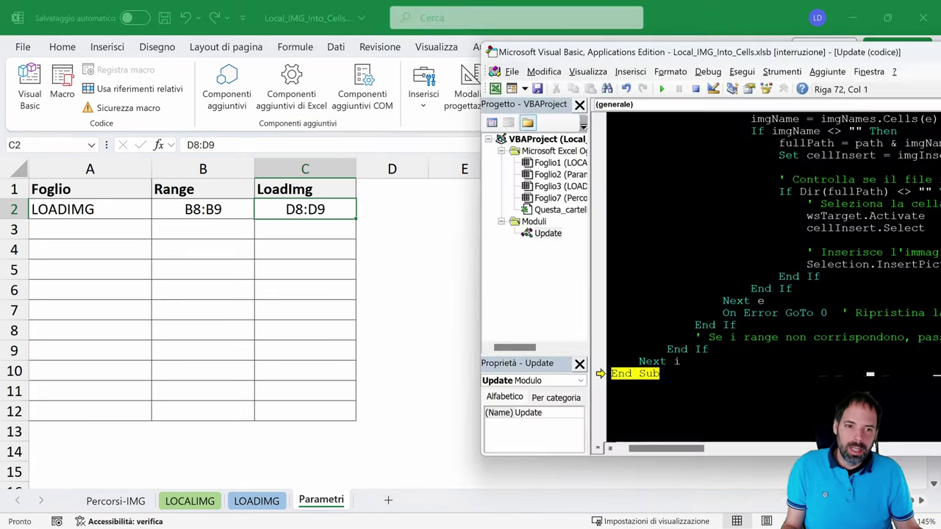
pyautogui.scroll(6, 765, 280)
pyautogui.scroll(6, 765, 280)
pyautogui.scroll(-1, 736, 294)
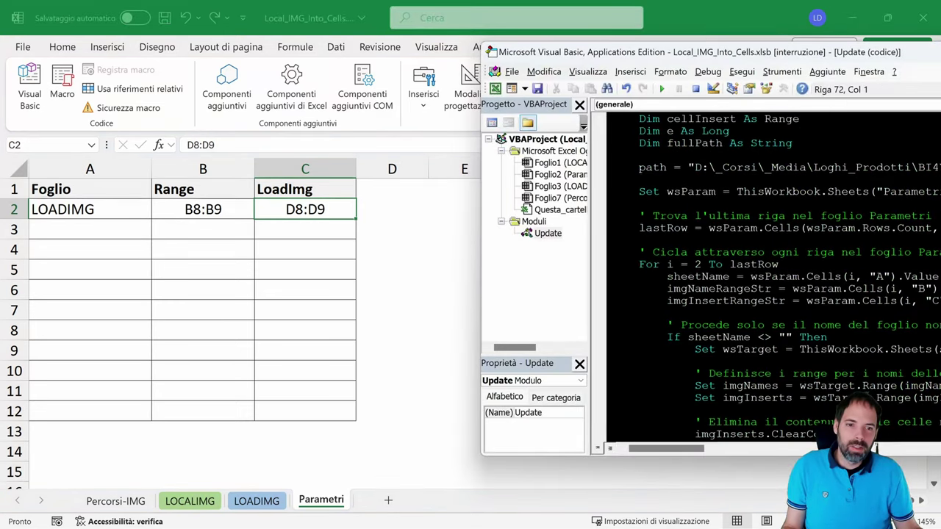
pyautogui.moveTo(667, 277); pyautogui.dragTo(745, 398)
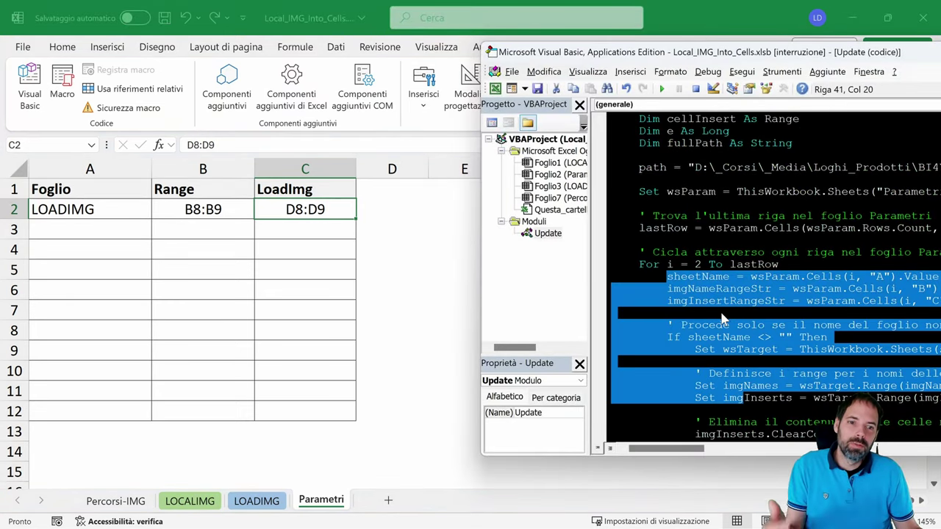
pyautogui.press('F5')
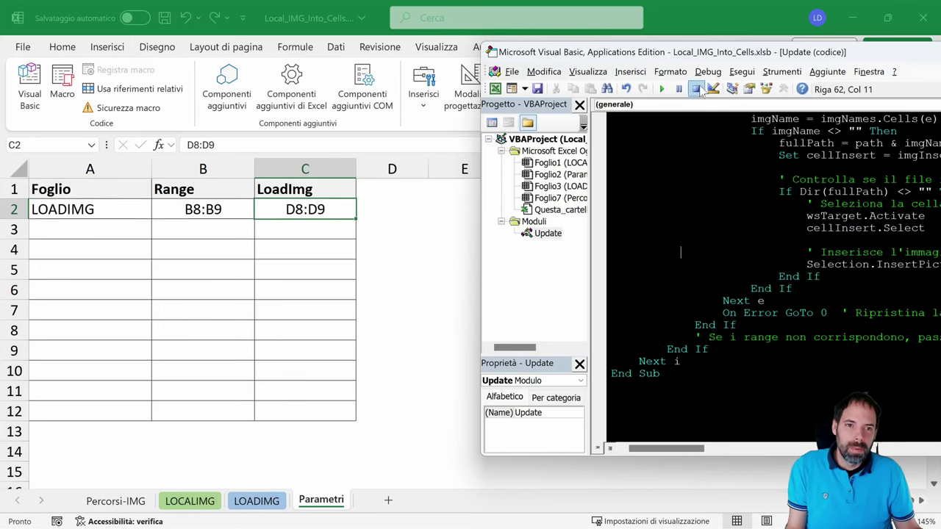
pyautogui.moveTo(796, 55); pyautogui.dragTo(351, 81)
pyautogui.click(913, 77)
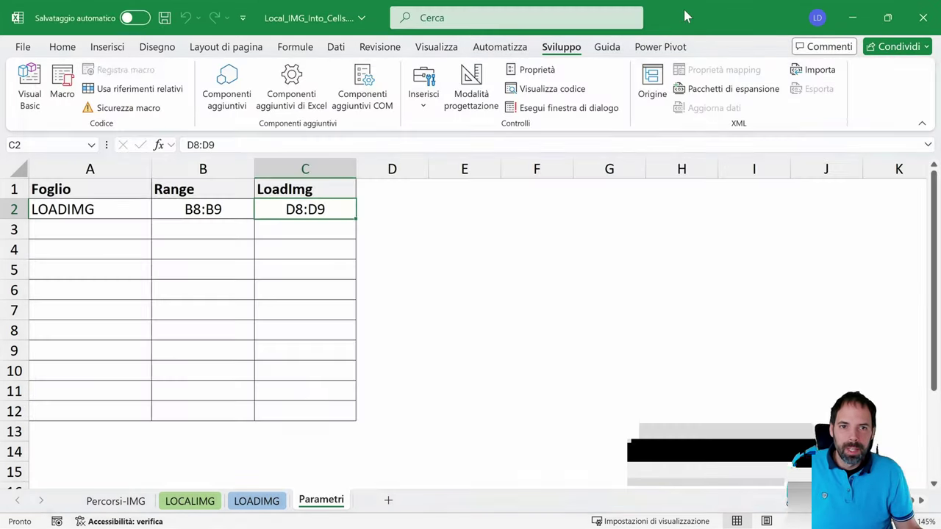
# Show the LOADIMG sheet with both BI4YOU logos embedded in D8 and D9
pyautogui.click(256, 501)
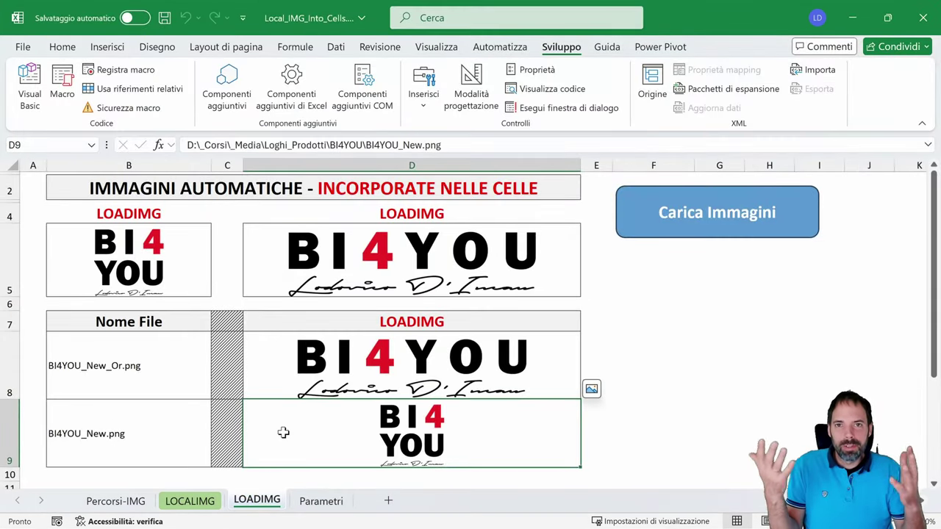